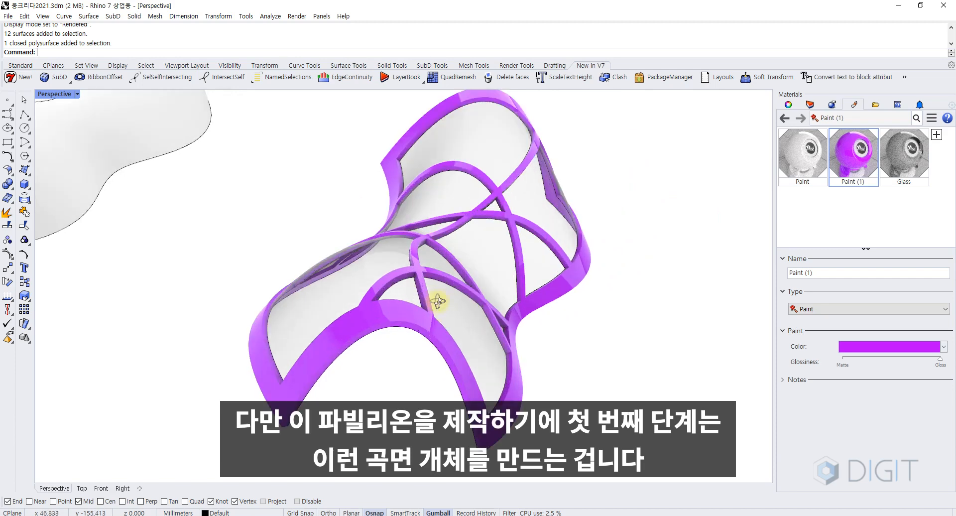
Assign the purple Paint (1) material to the plain white curved surface beside the finished pavilion.
{"action": "right_click_drag", "start_coordinate": [438, 301], "coordinate": [426, 258]}
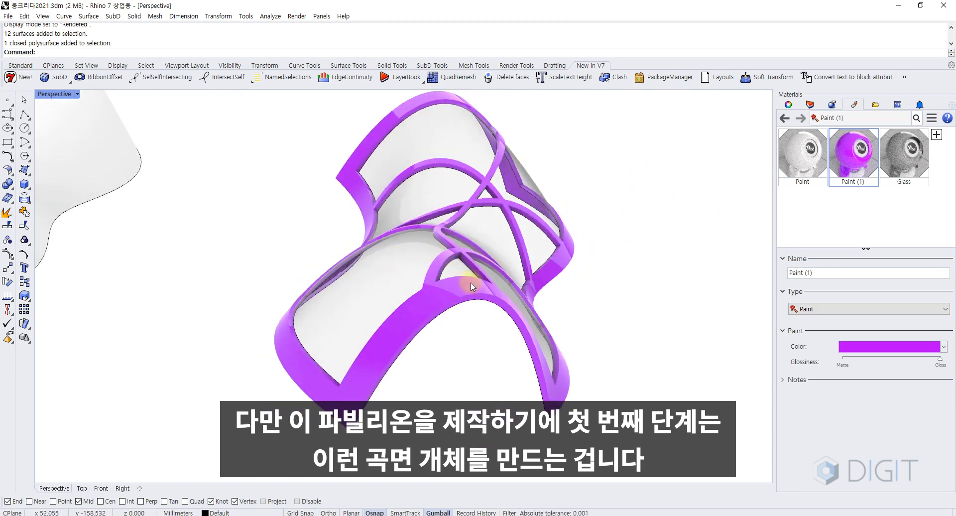
{"action": "right_click_drag", "start_coordinate": [238, 250], "coordinate": [355, 280], "text": "shift"}
{"action": "left_click", "coordinate": [347, 271]}
{"action": "left_click", "coordinate": [433, 335]}
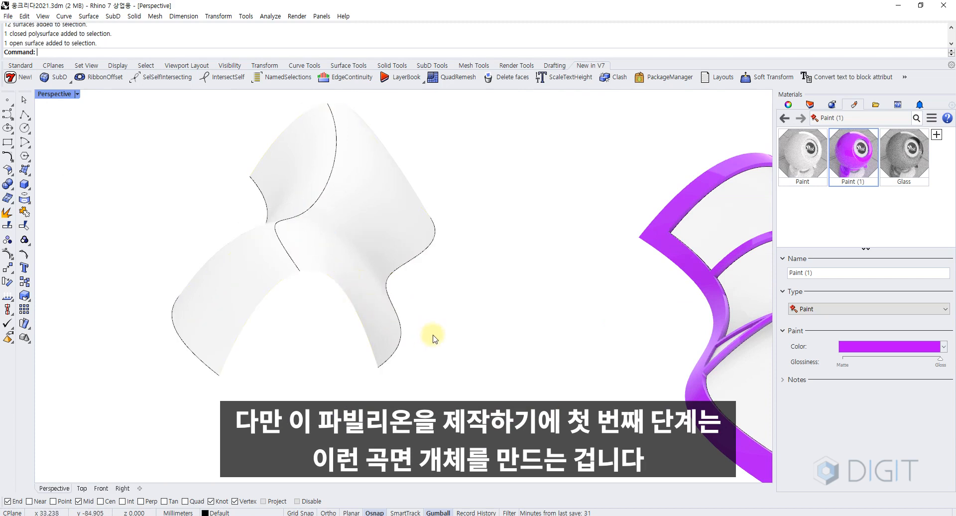
{"action": "right_click_drag", "start_coordinate": [433, 335], "coordinate": [310, 296]}
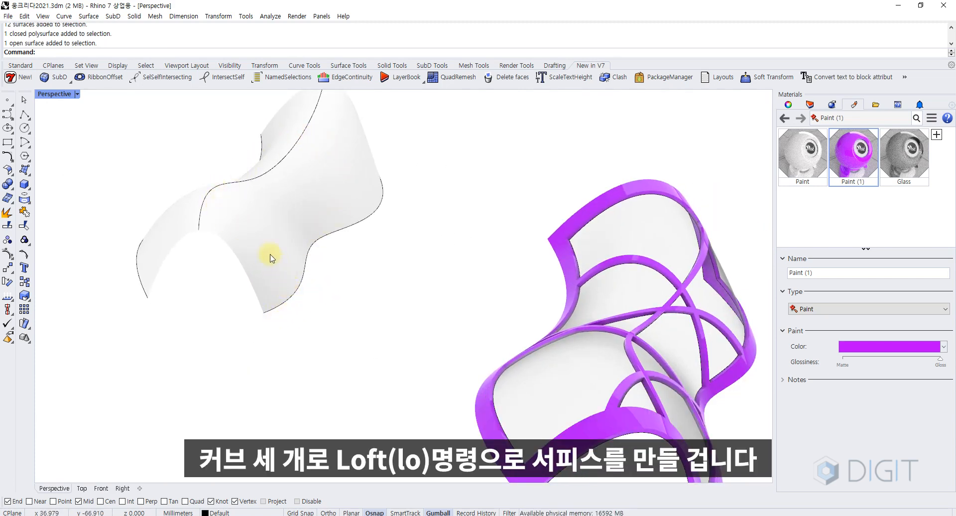
{"action": "left_click", "coordinate": [243, 231]}
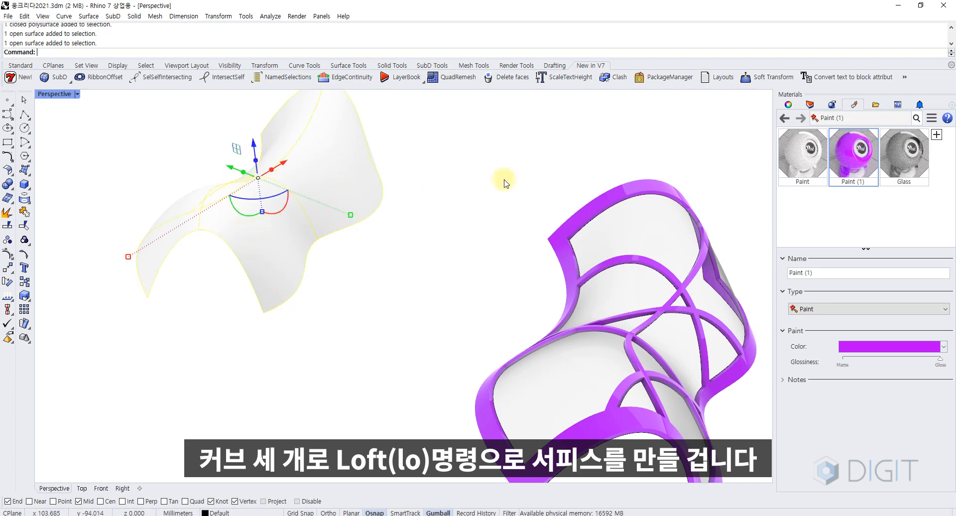
{"action": "right_click", "coordinate": [854, 164]}
{"action": "left_click", "coordinate": [806, 129]}
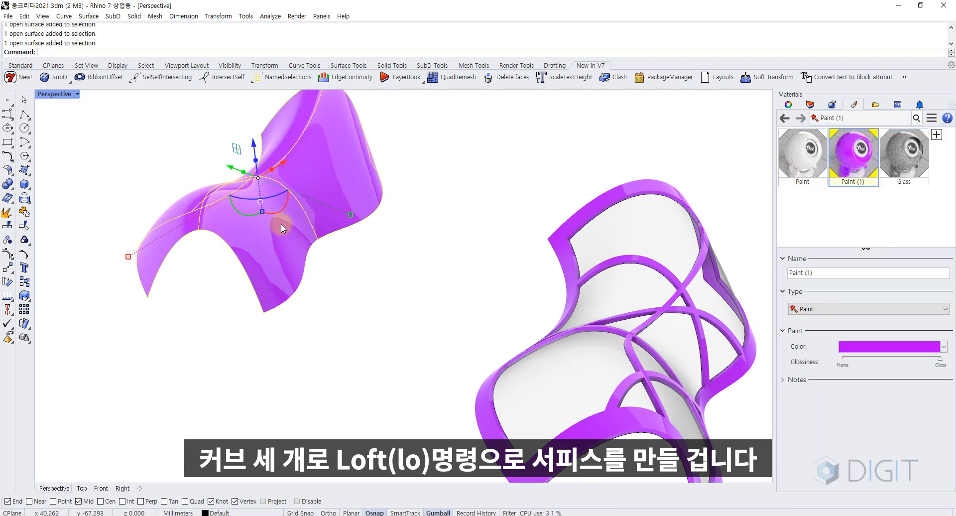
{"action": "left_click", "coordinate": [215, 282]}
{"action": "left_click", "coordinate": [252, 232]}
{"action": "left_click", "coordinate": [203, 283]}
{"action": "scroll", "coordinate": [205, 282], "scroll_direction": "down", "scroll_amount": 6}
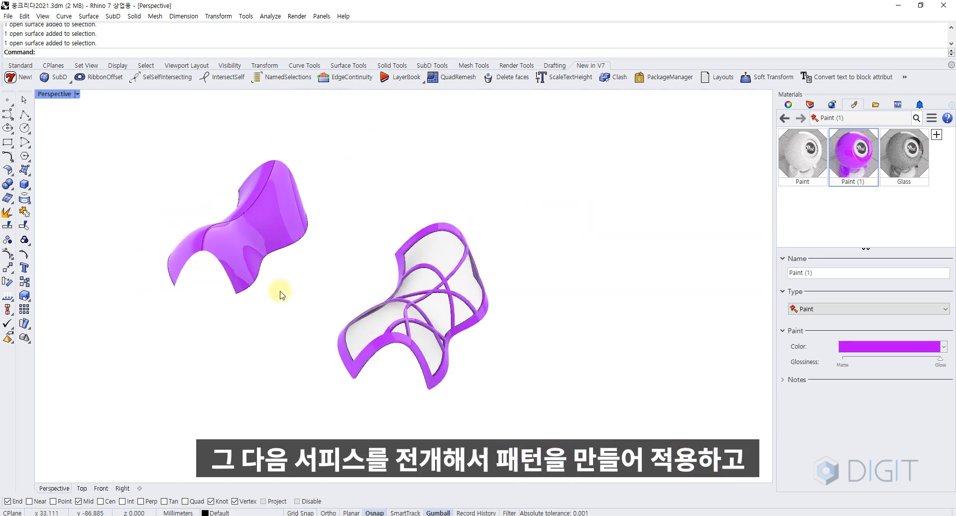
{"action": "scroll", "coordinate": [406, 317], "scroll_direction": "up", "scroll_amount": 9}
{"action": "right_click_drag", "start_coordinate": [404, 319], "coordinate": [380, 332]}
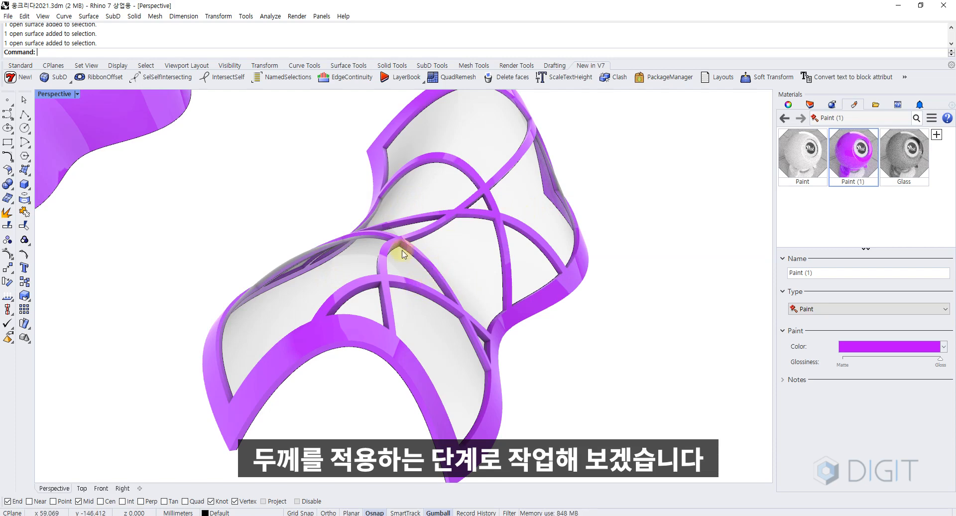
{"action": "right_click_drag", "start_coordinate": [261, 228], "coordinate": [354, 344], "text": "shift"}
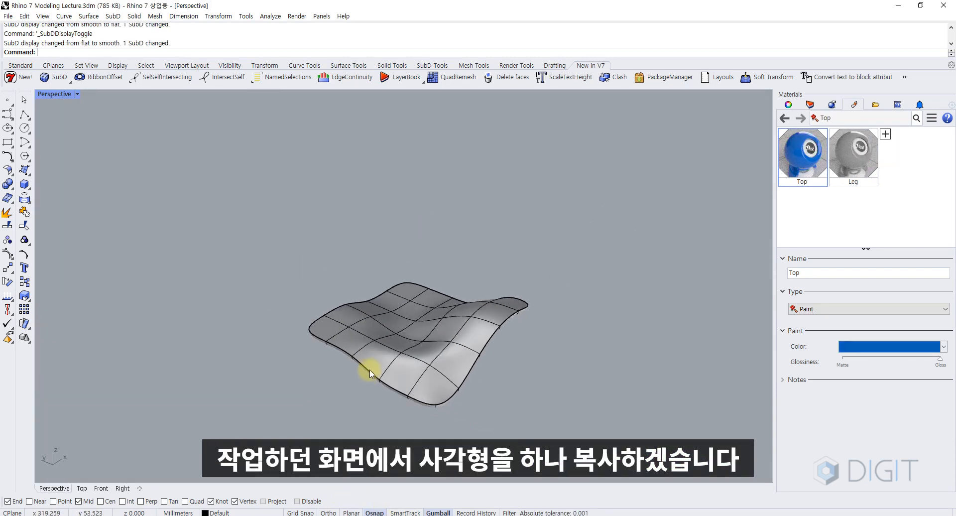
Show the hidden objects in Rhino 7 Modeling Lecture.3dm and copy the first table's rectangle directly in front of it, removing the misplaced extra copy.
{"action": "type", "text": "sh"}
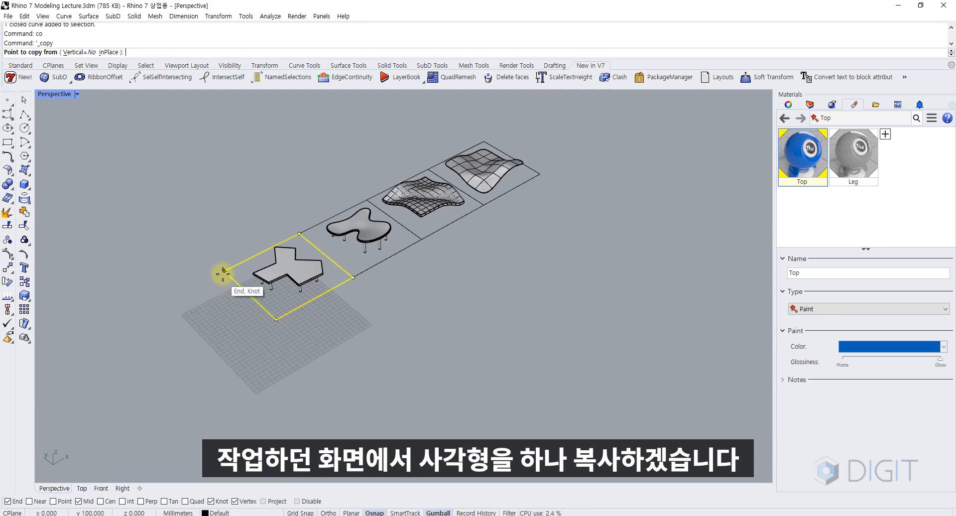
{"action": "left_click", "coordinate": [224, 271]}
{"action": "left_click", "coordinate": [267, 316]}
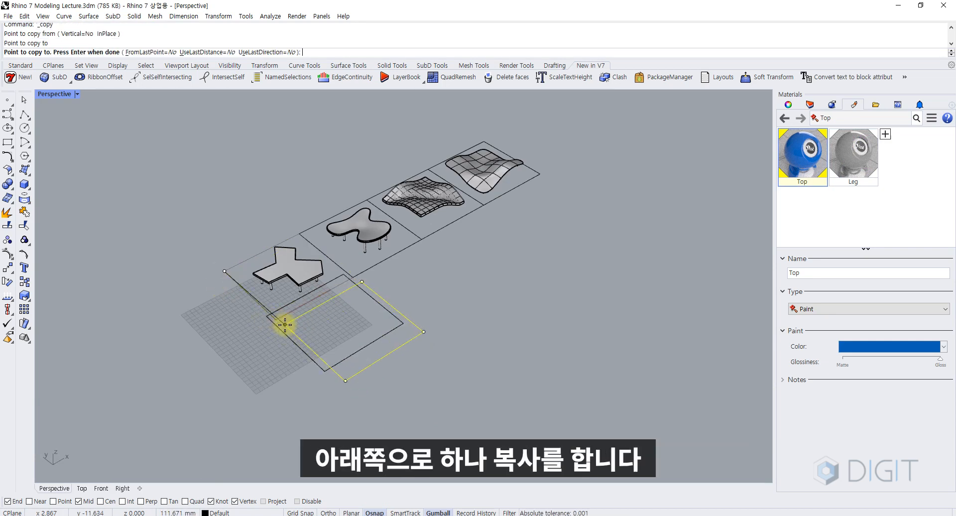
{"action": "key", "text": "Return"}
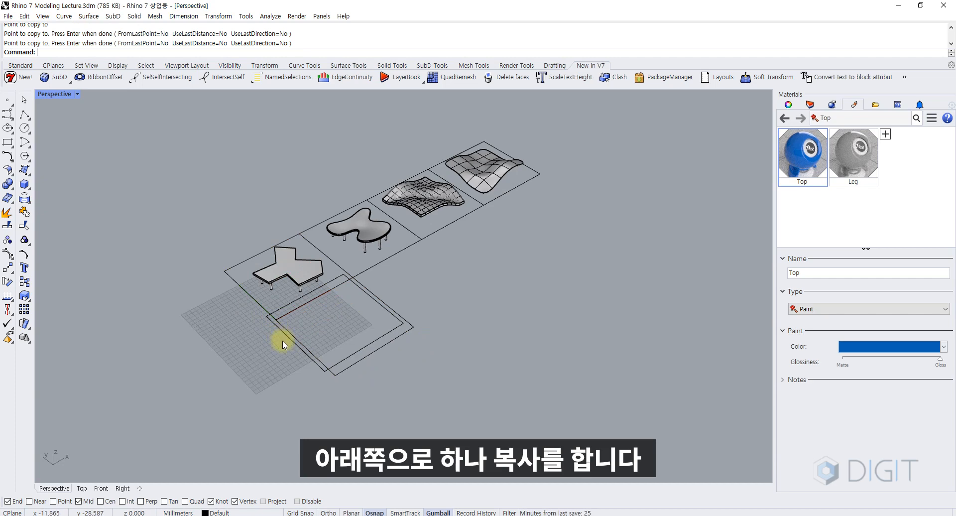
{"action": "left_click", "coordinate": [285, 338]}
{"action": "key", "text": "Delete"}
Isolate the copied rectangle so all other objects are hidden, and zoom in on it.
{"action": "left_click", "coordinate": [301, 342]}
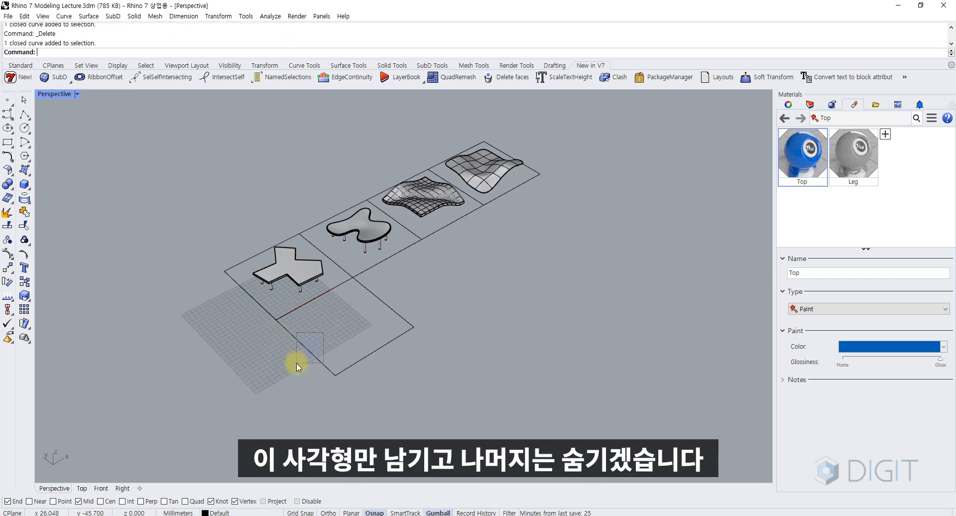
{"action": "type", "text": "ZS"}
{"action": "key", "text": "Return"}
{"action": "key", "text": "ctrl+shift+h"}
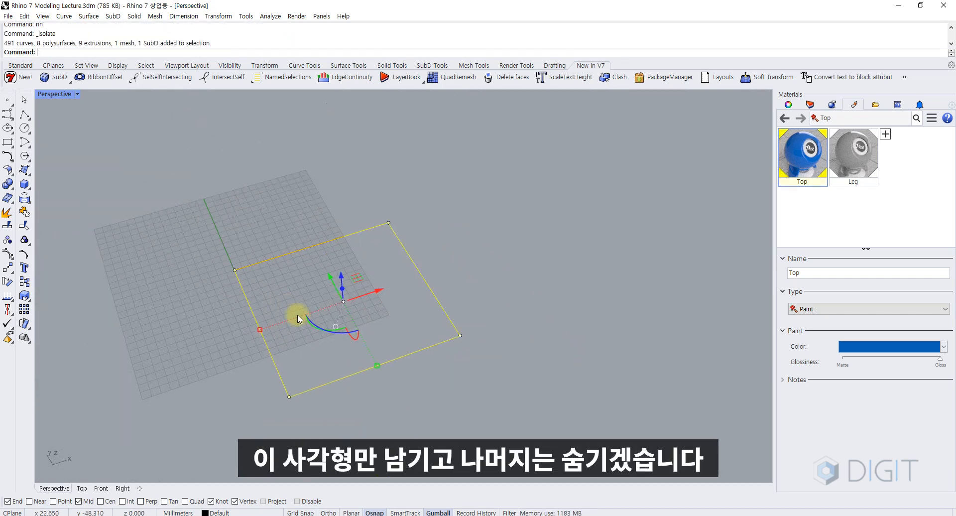
{"action": "scroll", "coordinate": [267, 318], "scroll_direction": "up", "scroll_amount": 4}
{"action": "right_click_drag", "start_coordinate": [304, 277], "coordinate": [294, 283]}
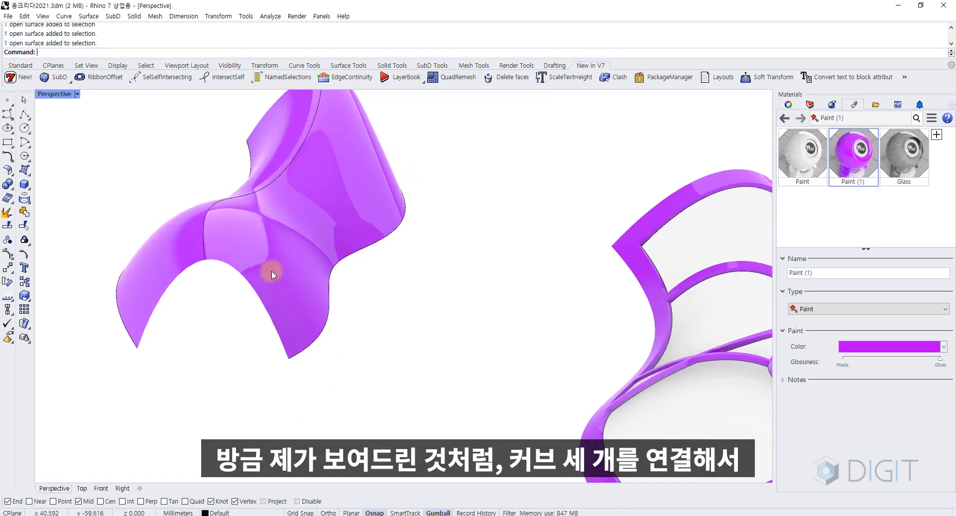
Hide the purple curved surface in 용크리다2021.3dm to expose the three curves it was lofted from.
{"action": "type", "text": "h"}
{"action": "key", "text": "Return"}
{"action": "right_click_drag", "start_coordinate": [261, 284], "coordinate": [322, 330]}
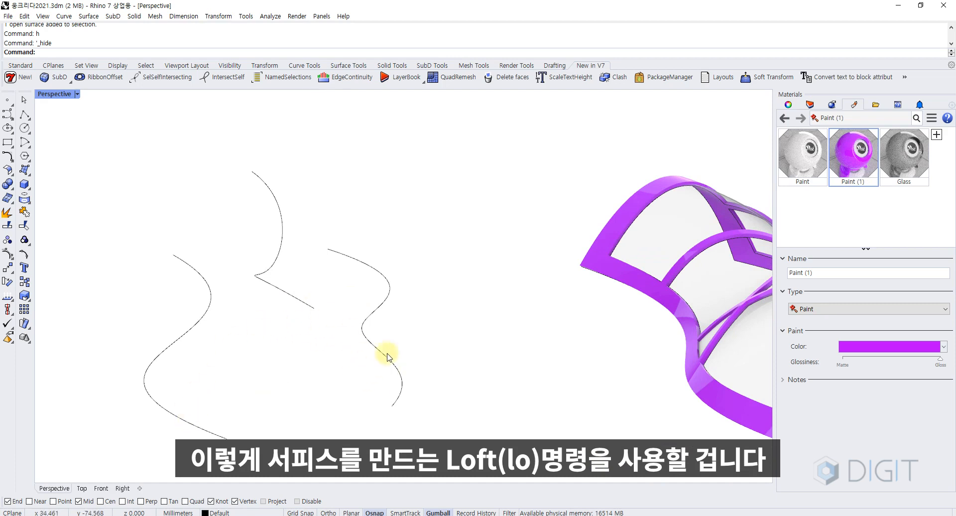
{"action": "right_click_drag", "start_coordinate": [387, 357], "coordinate": [399, 337]}
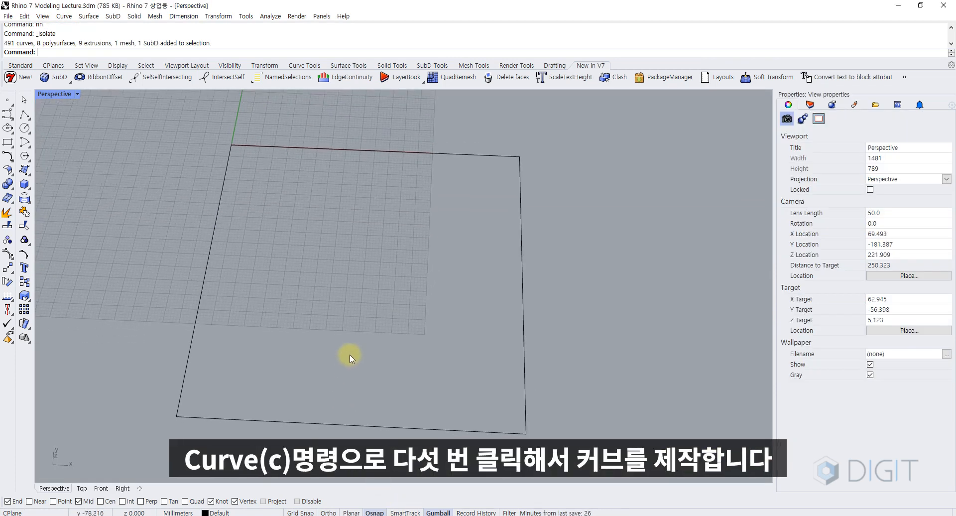
Draw a wavy degree-3 curve with five control points across the far part of the rectangle in Rhino 7 Modeling Lecture.3dm.
{"action": "left_click", "coordinate": [21, 65]}
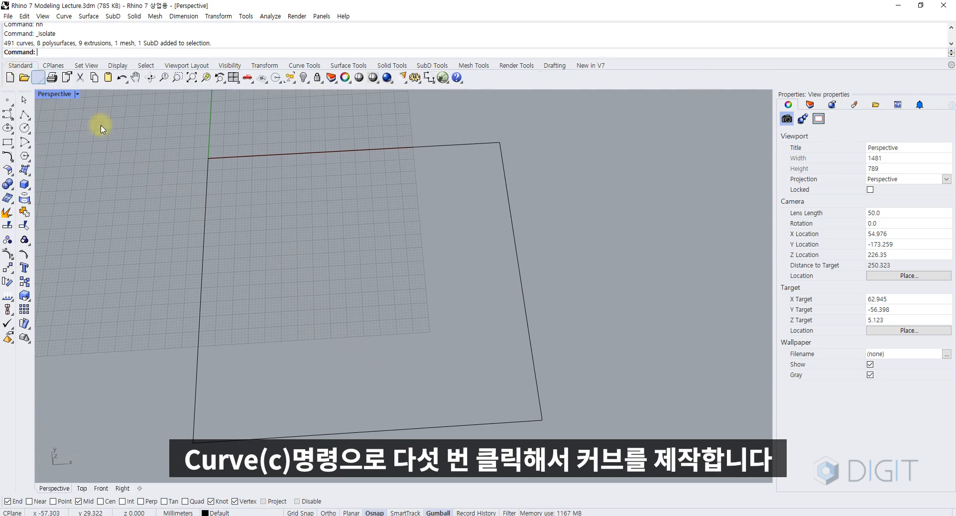
{"action": "type", "text": "C"}
{"action": "key", "text": "Return"}
{"action": "left_click", "coordinate": [227, 234]}
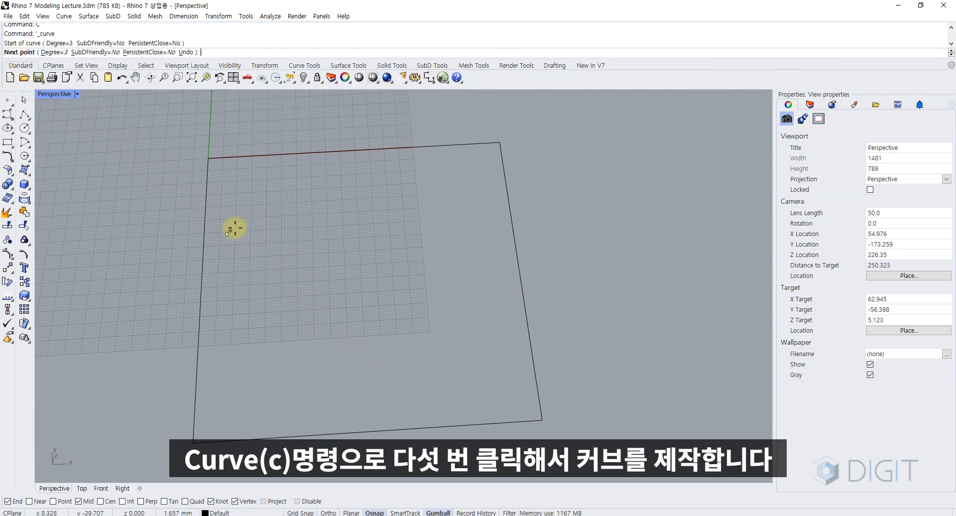
{"action": "left_click", "coordinate": [281, 203]}
{"action": "left_click", "coordinate": [371, 237]}
{"action": "left_click", "coordinate": [436, 235]}
{"action": "left_click", "coordinate": [487, 200]}
{"action": "key", "text": "Return"}
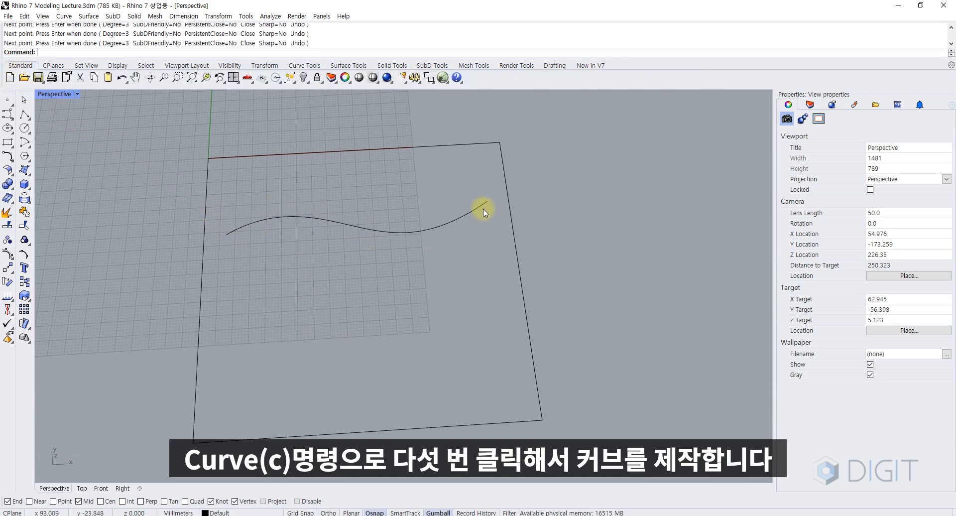
Examine the control points of the new curve by selecting them in groups and singly, and clear the selection.
{"action": "left_click_drag", "start_coordinate": [114, 183], "coordinate": [420, 241]}
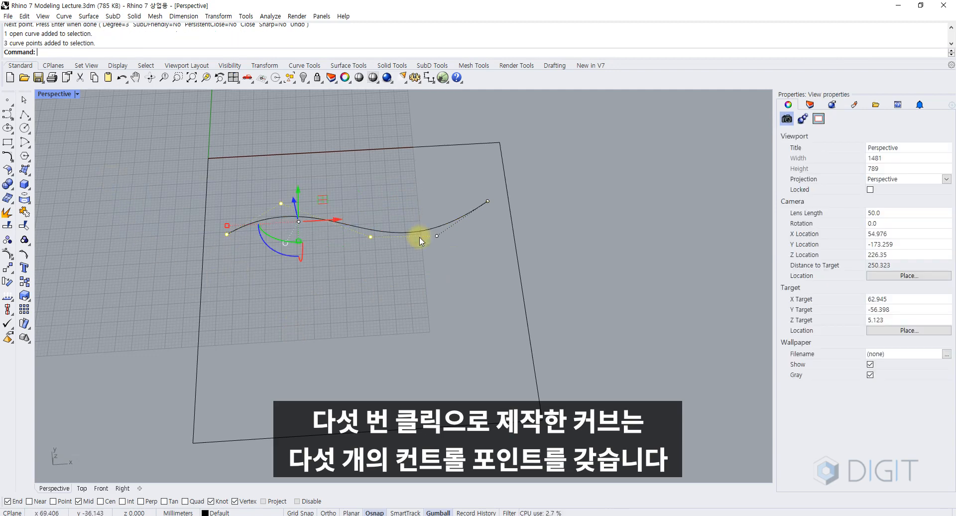
{"action": "left_click_drag", "start_coordinate": [393, 155], "coordinate": [528, 233], "text": "shift"}
{"action": "left_click_drag", "start_coordinate": [420, 221], "coordinate": [461, 264], "text": "shift"}
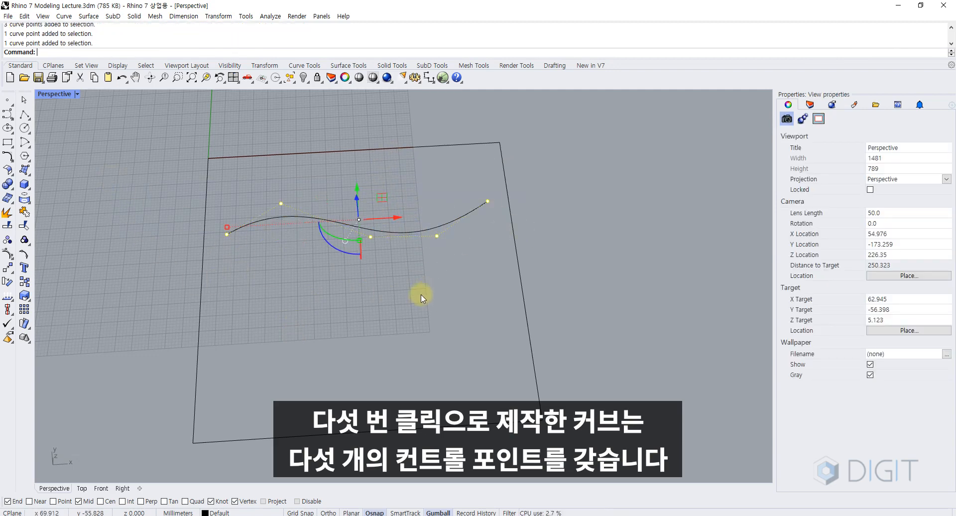
{"action": "left_click", "coordinate": [371, 237]}
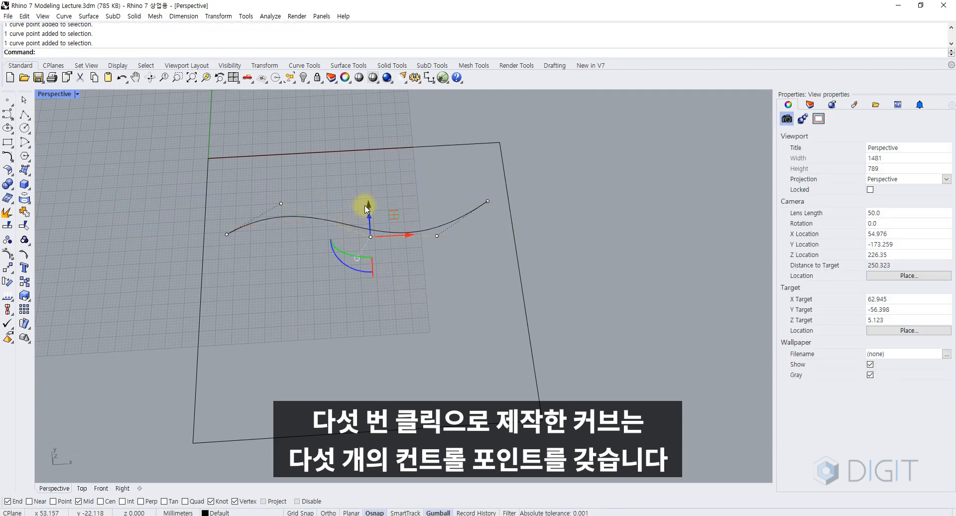
{"action": "key", "text": "Escape"}
{"action": "key", "text": "Escape"}
{"action": "right_click_drag", "start_coordinate": [364, 310], "coordinate": [388, 297], "text": "shift"}
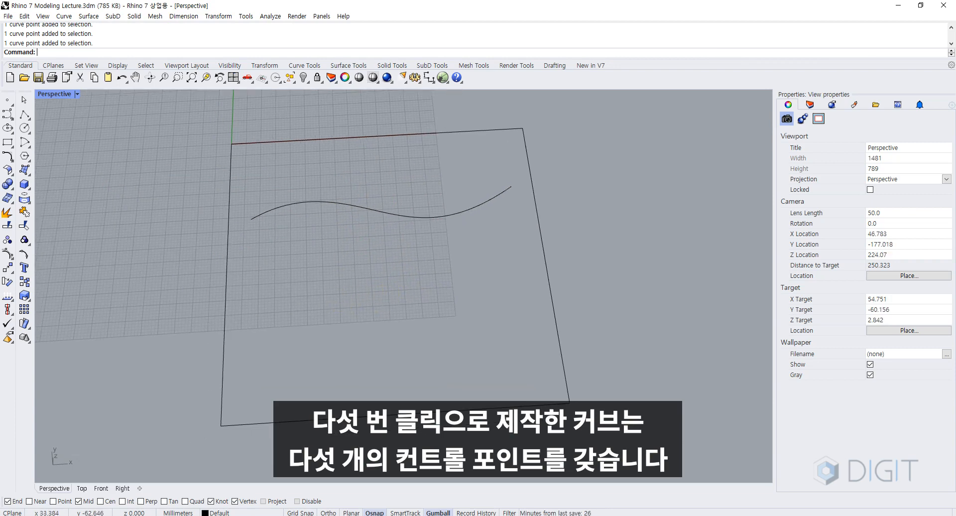
Draw a second gently waving curve with five control points across the middle of the rectangle.
{"action": "type", "text": "c"}
{"action": "key", "text": "Return"}
{"action": "left_click", "coordinate": [247, 286]}
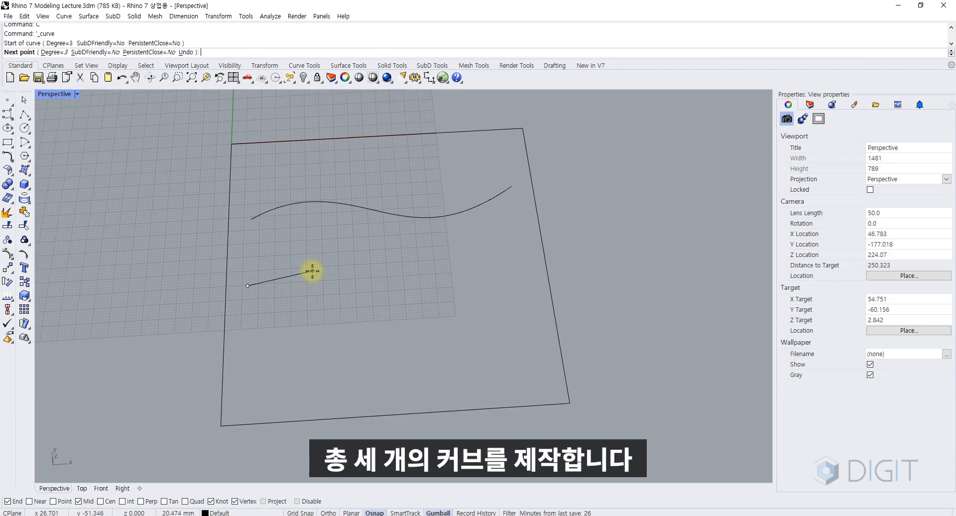
{"action": "left_click", "coordinate": [318, 270]}
{"action": "left_click", "coordinate": [405, 283]}
{"action": "left_click", "coordinate": [491, 293]}
{"action": "left_click", "coordinate": [526, 270]}
{"action": "key", "text": "Return"}
Draw a third five-point curve across the near part of the rectangle, dipping toward the near edge.
{"action": "key", "text": "Return"}
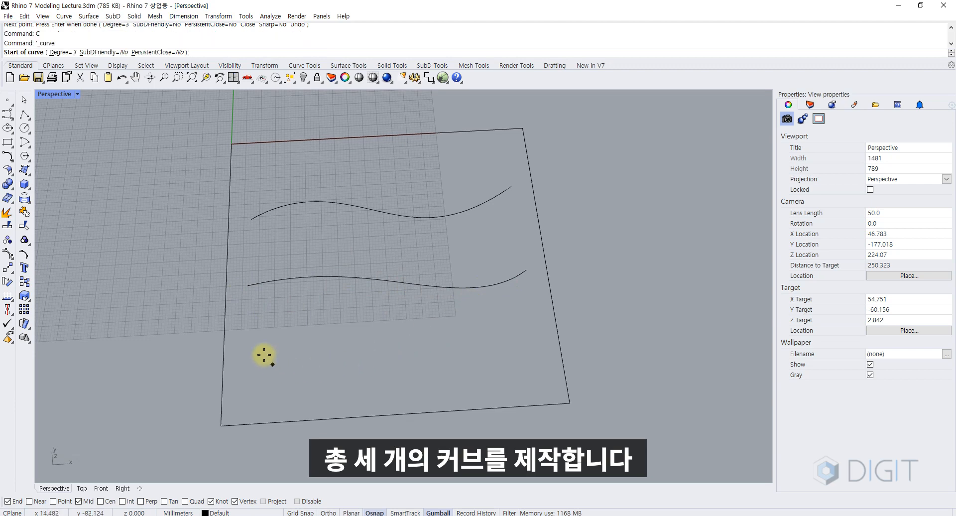
{"action": "left_click", "coordinate": [246, 342]}
{"action": "left_click", "coordinate": [310, 373]}
{"action": "left_click", "coordinate": [402, 381]}
{"action": "left_click", "coordinate": [479, 343]}
{"action": "left_click", "coordinate": [526, 337]}
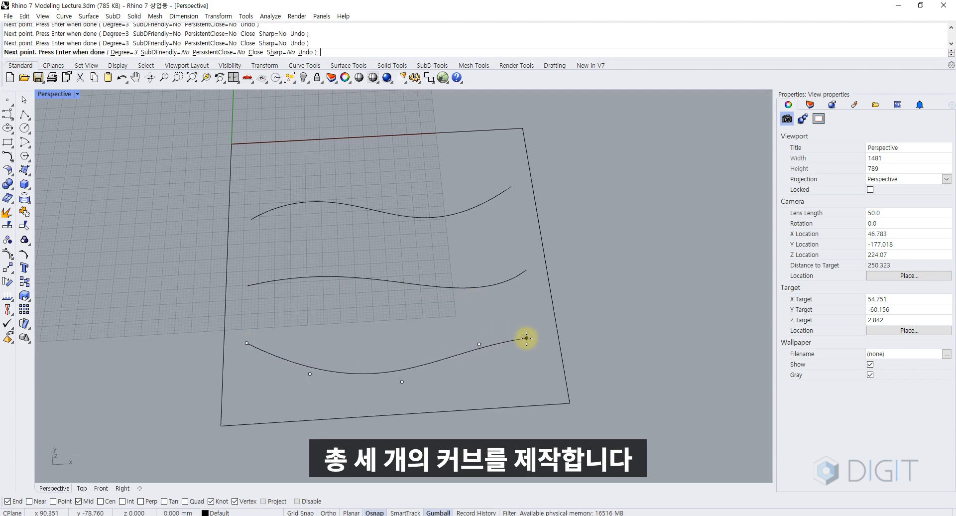
{"action": "key", "text": "Return"}
Select the middle curve and move it vertically up off the rectangle's plane.
{"action": "left_click_drag", "start_coordinate": [504, 371], "coordinate": [447, 333]}
{"action": "left_click", "coordinate": [487, 324]}
{"action": "mouse_move", "coordinate": [423, 325]}
{"action": "right_mouse_down"}
{"action": "mouse_move", "coordinate": [477, 312]}
{"action": "mouse_move", "coordinate": [428, 320]}
{"action": "right_mouse_up"}
{"action": "left_click_drag", "start_coordinate": [429, 329], "coordinate": [351, 288]}
{"action": "right_click_drag", "start_coordinate": [371, 296], "coordinate": [389, 268]}
{"action": "left_click_drag", "start_coordinate": [424, 273], "coordinate": [416, 225]}
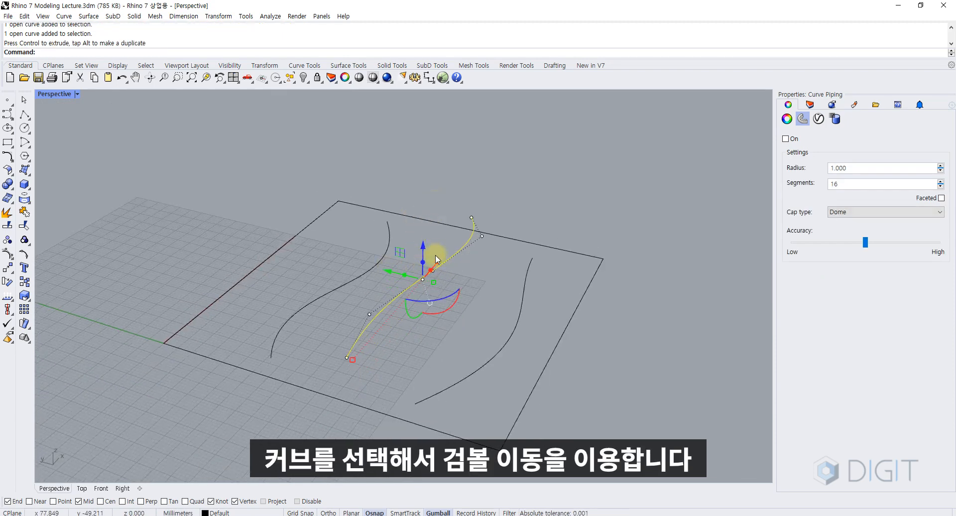
Raise the middle curve further in two more vertical moves so it sits well above the two outer curves.
{"action": "scroll", "coordinate": [435, 255], "scroll_direction": "up", "scroll_amount": 5}
{"action": "right_click_drag", "start_coordinate": [434, 252], "coordinate": [428, 243]}
{"action": "scroll", "coordinate": [428, 243], "scroll_direction": "down", "scroll_amount": 5}
{"action": "left_click_drag", "start_coordinate": [424, 228], "coordinate": [427, 201]}
{"action": "left_click", "coordinate": [446, 182]}
{"action": "mouse_move", "coordinate": [442, 200]}
{"action": "right_mouse_down"}
{"action": "mouse_move", "coordinate": [464, 179]}
{"action": "mouse_move", "coordinate": [452, 200]}
{"action": "right_mouse_up"}
{"action": "left_click", "coordinate": [432, 232]}
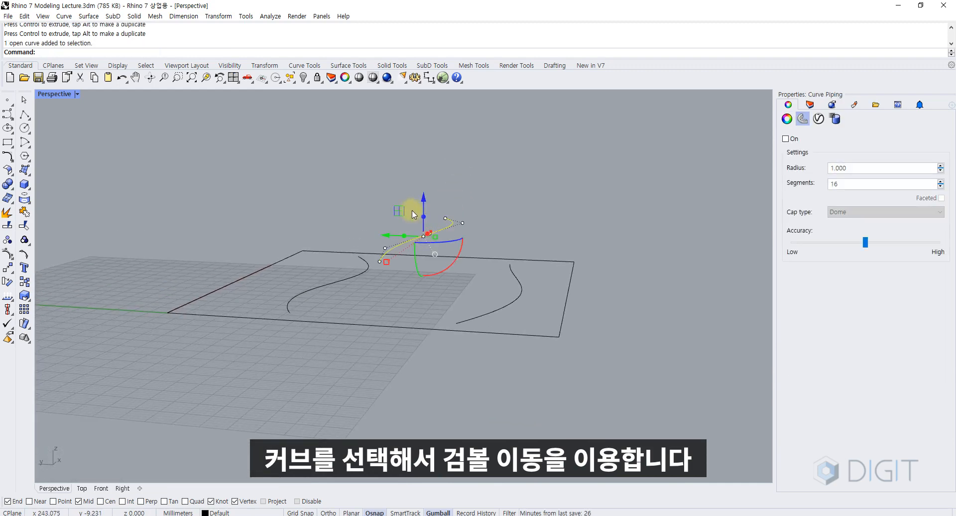
{"action": "left_click_drag", "start_coordinate": [423, 202], "coordinate": [427, 177]}
{"action": "left_click", "coordinate": [439, 172]}
Loft the three curves in order into one surface, using the Normal style with Do not simplify.
{"action": "right_click_drag", "start_coordinate": [436, 199], "coordinate": [432, 357]}
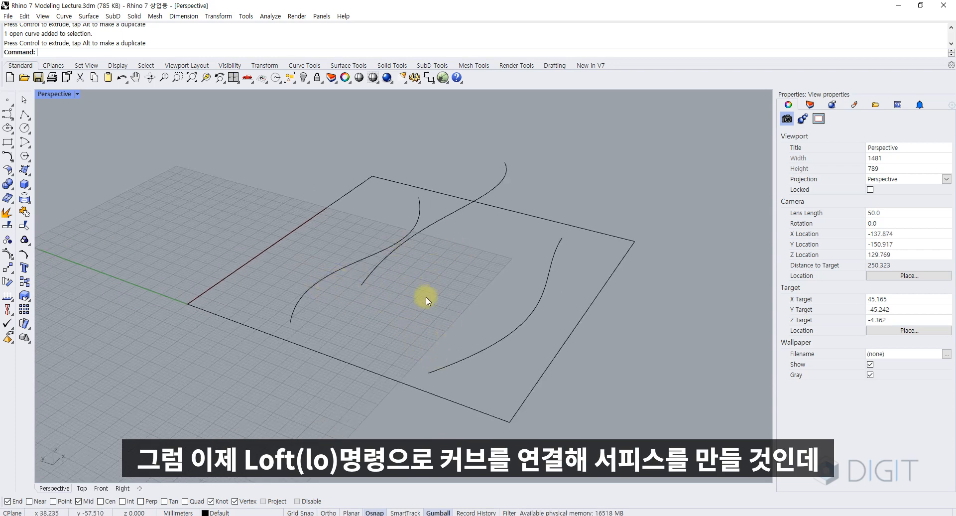
{"action": "right_click_drag", "start_coordinate": [427, 305], "coordinate": [403, 343]}
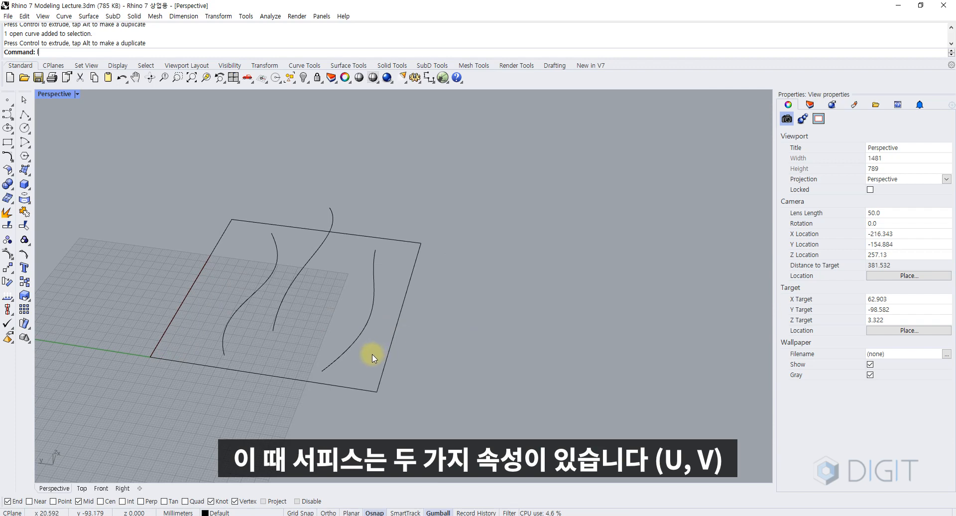
{"action": "key", "text": "Escape"}
{"action": "type", "text": "lo"}
{"action": "key", "text": "Return"}
{"action": "left_click", "coordinate": [352, 355]}
{"action": "left_click", "coordinate": [274, 323]}
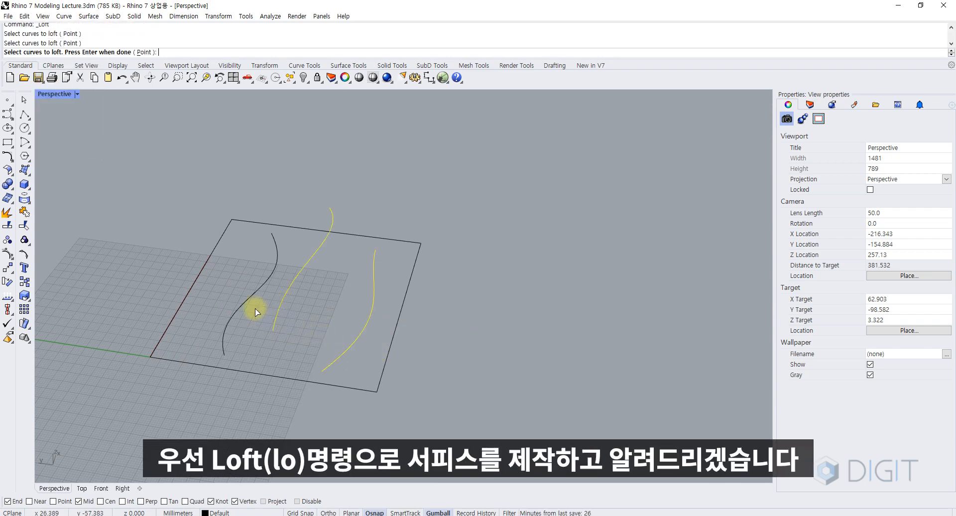
{"action": "left_click", "coordinate": [225, 346]}
{"action": "key", "text": "Return"}
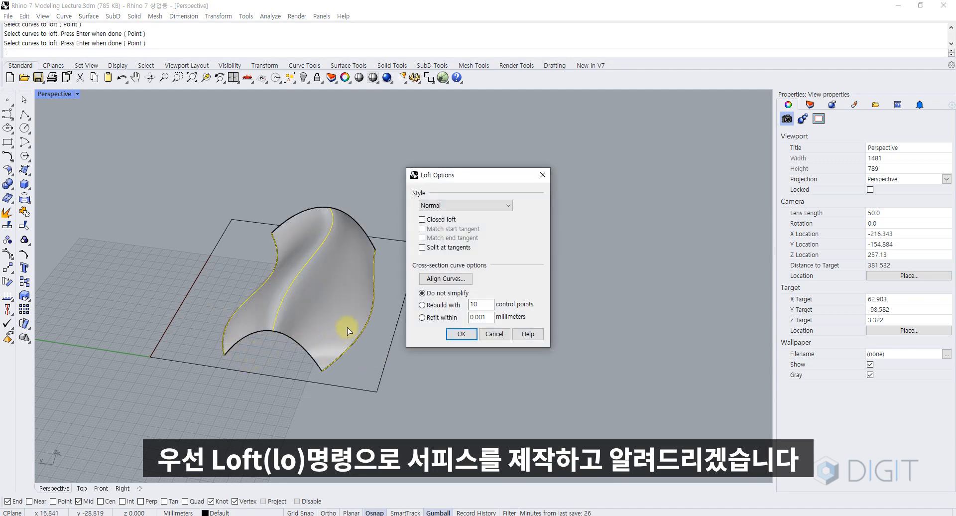
{"action": "left_click", "coordinate": [459, 339]}
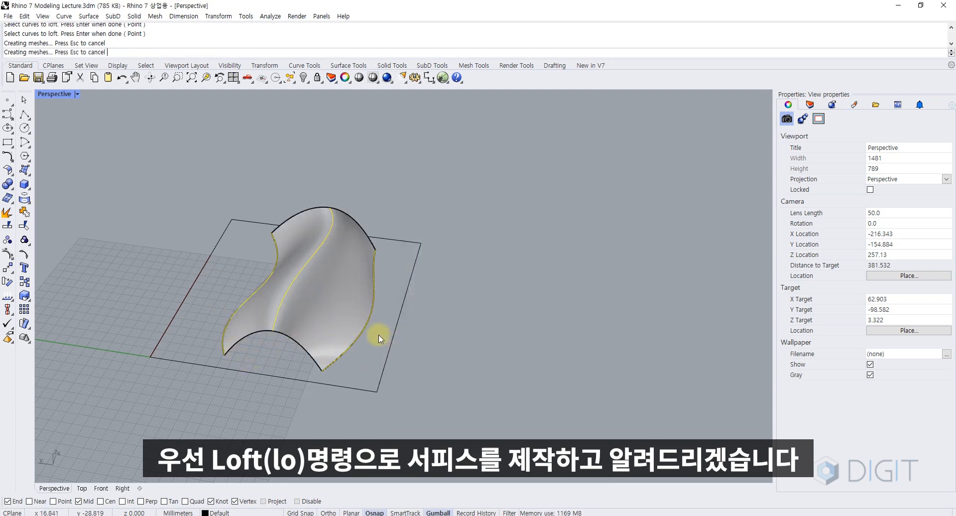
Copy the lofted surface to the empty area beside the rectangle and zoom to the selected copy.
{"action": "left_click", "coordinate": [320, 317]}
{"action": "right_click_drag", "start_coordinate": [317, 318], "coordinate": [342, 308]}
{"action": "type", "text": "CO"}
{"action": "key", "text": "Return"}
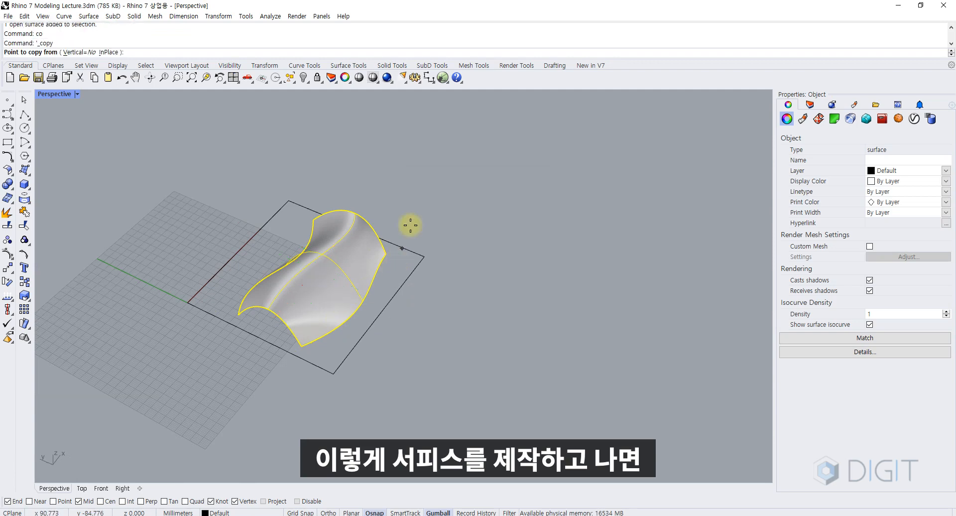
{"action": "left_click", "coordinate": [420, 201]}
{"action": "left_click", "coordinate": [663, 203]}
{"action": "key", "text": "Return"}
{"action": "left_click", "coordinate": [627, 291]}
{"action": "type", "text": "ZS"}
{"action": "key", "text": "Return"}
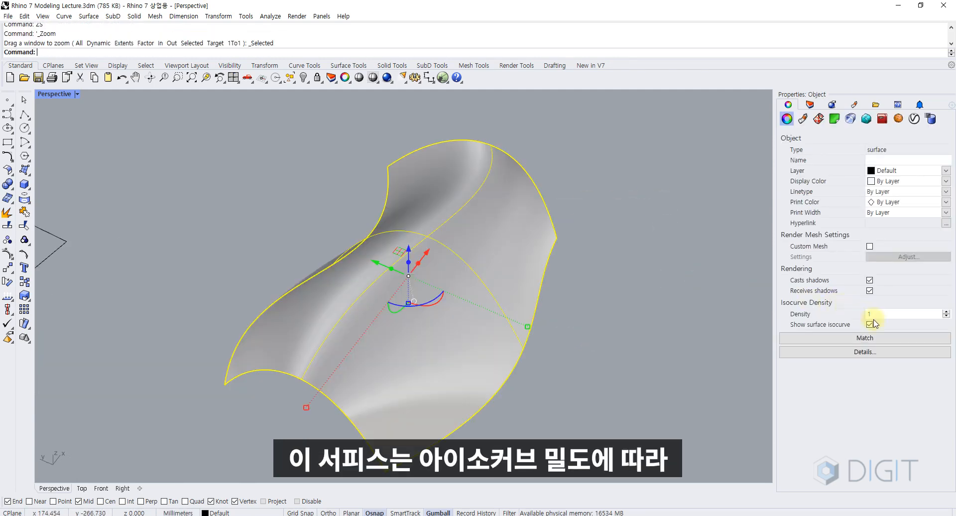
Set the copied surface's isocurve density to 5 and reselect the surface to inspect its U and V grid.
{"action": "key", "text": "Return"}
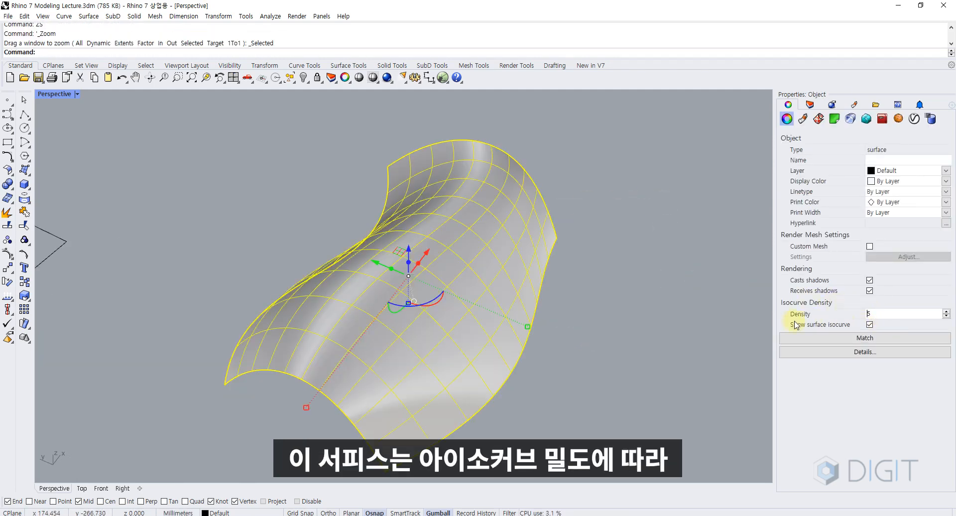
{"action": "right_click_drag", "start_coordinate": [623, 321], "coordinate": [586, 320]}
{"action": "key", "text": "Escape"}
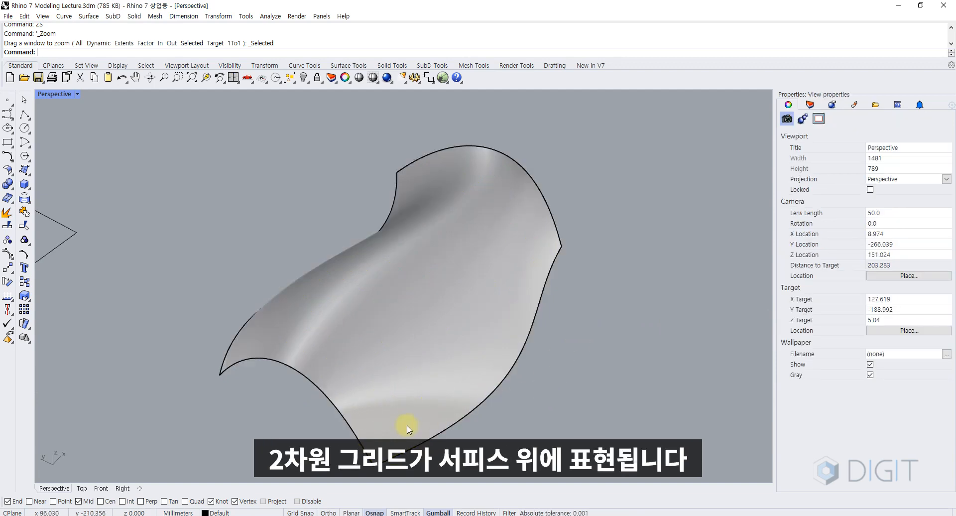
{"action": "left_click", "coordinate": [425, 356]}
{"action": "right_click_drag", "start_coordinate": [356, 325], "coordinate": [309, 425]}
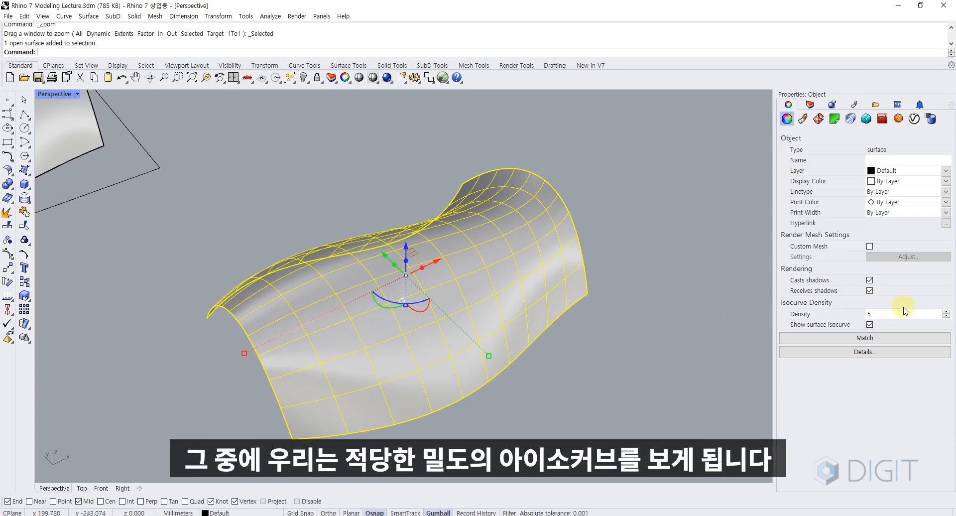
Increase the copied surface's isocurve density to 8 and inspect the finer grid from several angles.
{"action": "left_click", "coordinate": [946, 313]}
{"action": "left_click", "coordinate": [946, 312]}
{"action": "left_click", "coordinate": [946, 312]}
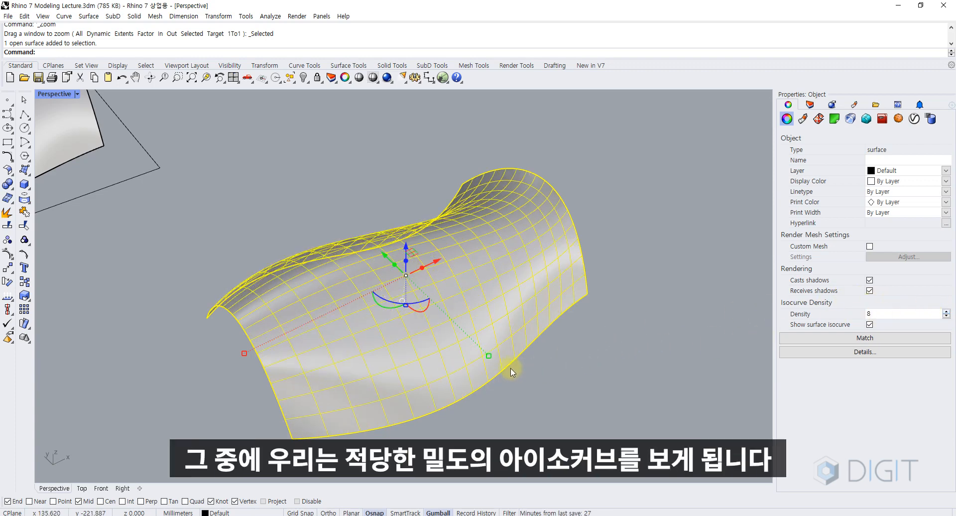
{"action": "right_click_drag", "start_coordinate": [511, 368], "coordinate": [500, 369]}
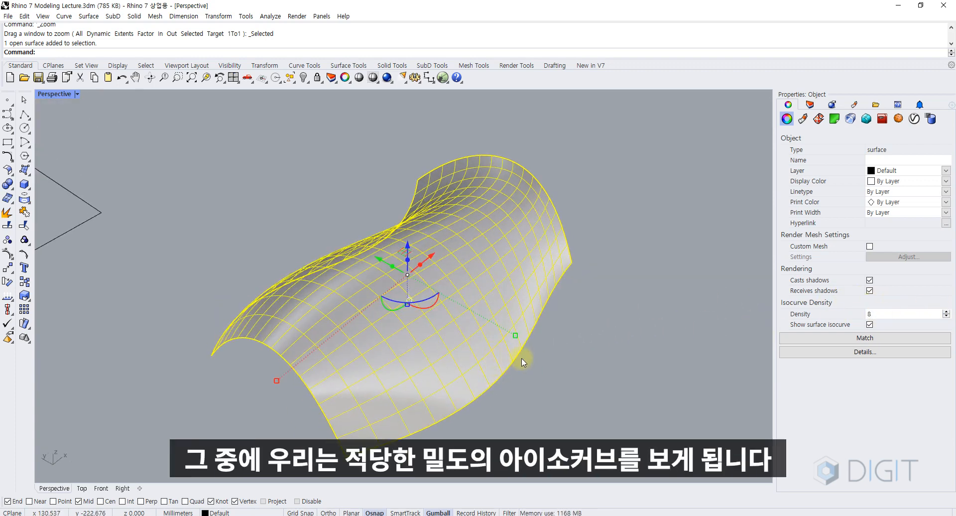
{"action": "left_click", "coordinate": [529, 362]}
{"action": "left_click", "coordinate": [487, 354]}
{"action": "right_click_drag", "start_coordinate": [487, 354], "coordinate": [309, 386]}
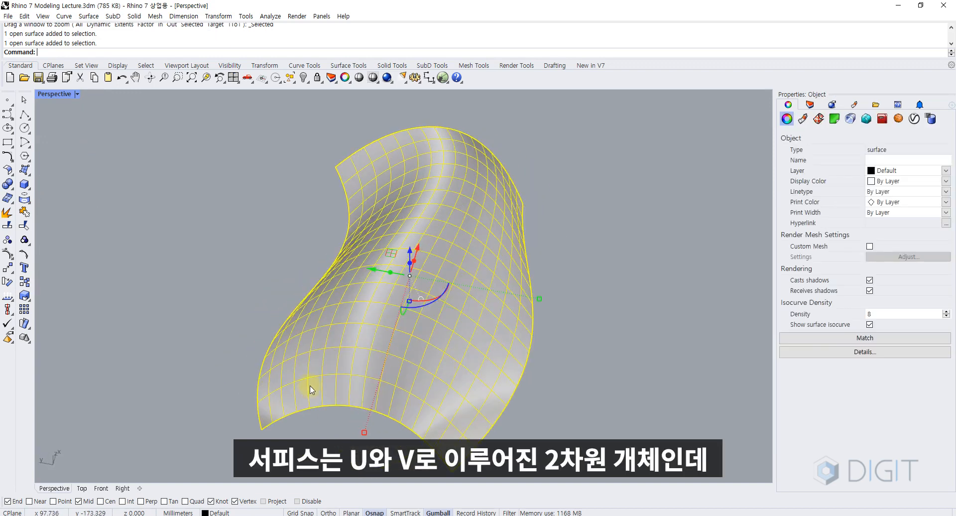
{"action": "right_click_drag", "start_coordinate": [330, 351], "coordinate": [343, 280]}
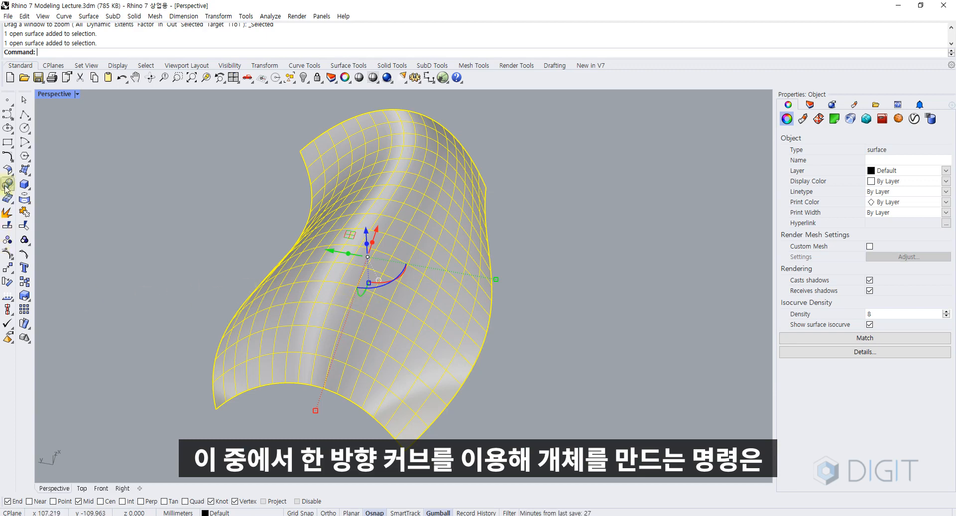
{"action": "left_click", "coordinate": [21, 169]}
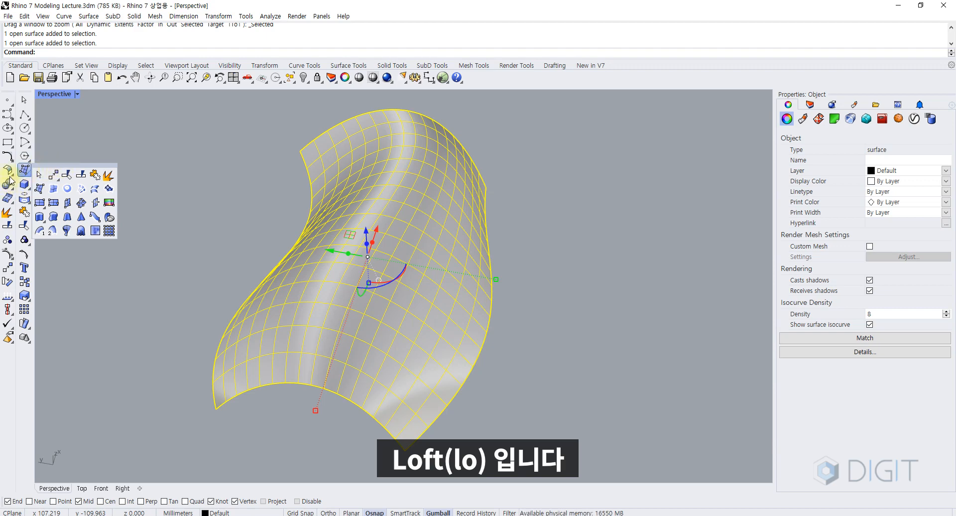
{"action": "left_click_drag", "start_coordinate": [38, 166], "coordinate": [111, 210]}
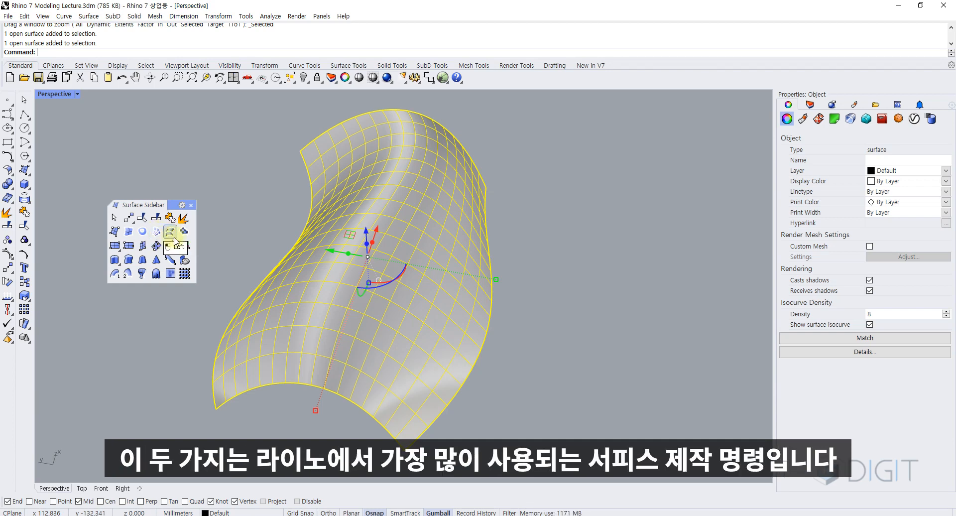
{"action": "key", "text": "Escape"}
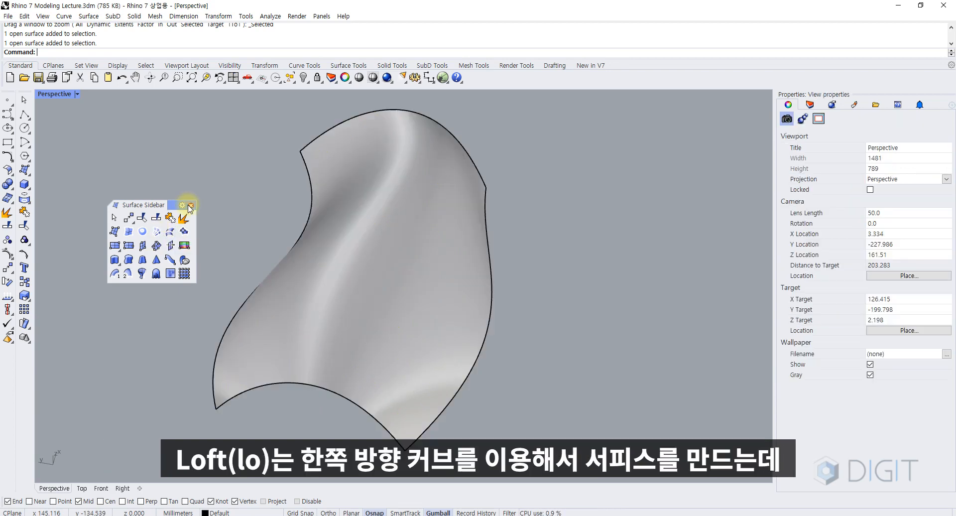
{"action": "left_click", "coordinate": [192, 205]}
Delete the copied surface beside the rectangle.
{"action": "scroll", "coordinate": [200, 227], "scroll_direction": "down", "scroll_amount": 5}
{"action": "left_click", "coordinate": [230, 252]}
{"action": "key", "text": "Delete"}
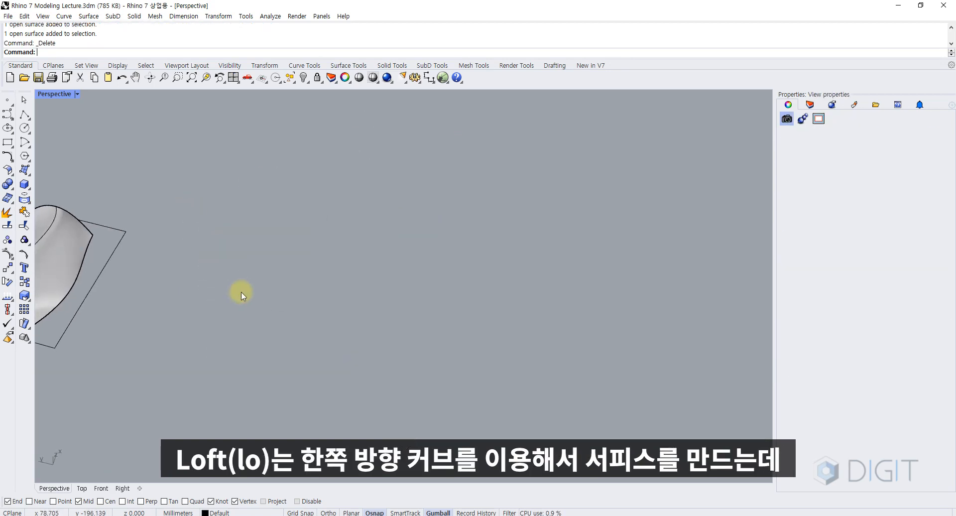
Draw a degree 3 control-point curve bowing outward in the empty area beside the rectangle.
{"action": "type", "text": "2"}
{"action": "key", "text": "space"}
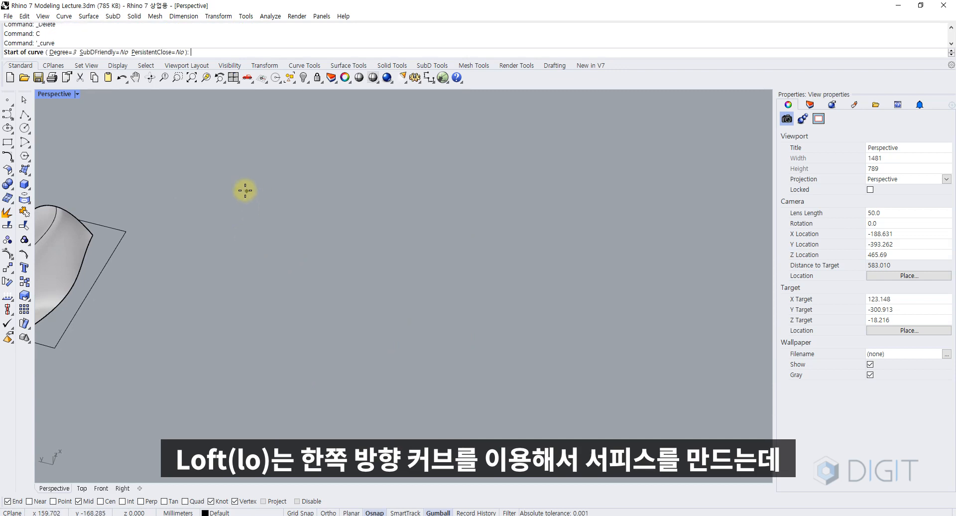
{"action": "left_click", "coordinate": [245, 190]}
{"action": "left_click", "coordinate": [271, 244]}
{"action": "left_click", "coordinate": [211, 356]}
{"action": "key", "text": "Return"}
Draw a second bowed curve through four control points beside the first practice curve.
{"action": "key", "text": "Return"}
{"action": "left_click", "coordinate": [335, 205]}
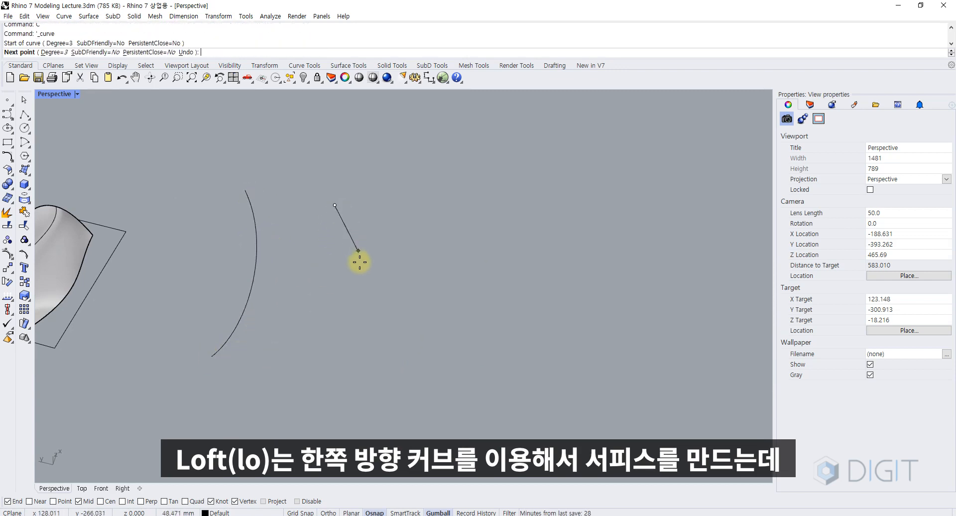
{"action": "left_click", "coordinate": [359, 255]}
{"action": "left_click", "coordinate": [341, 318]}
{"action": "left_click", "coordinate": [270, 382]}
{"action": "key", "text": "Return"}
Draw a third bowed curve with five control points alongside the other two practice curves.
{"action": "key", "text": "Return"}
{"action": "left_click", "coordinate": [417, 208]}
{"action": "left_click", "coordinate": [442, 251]}
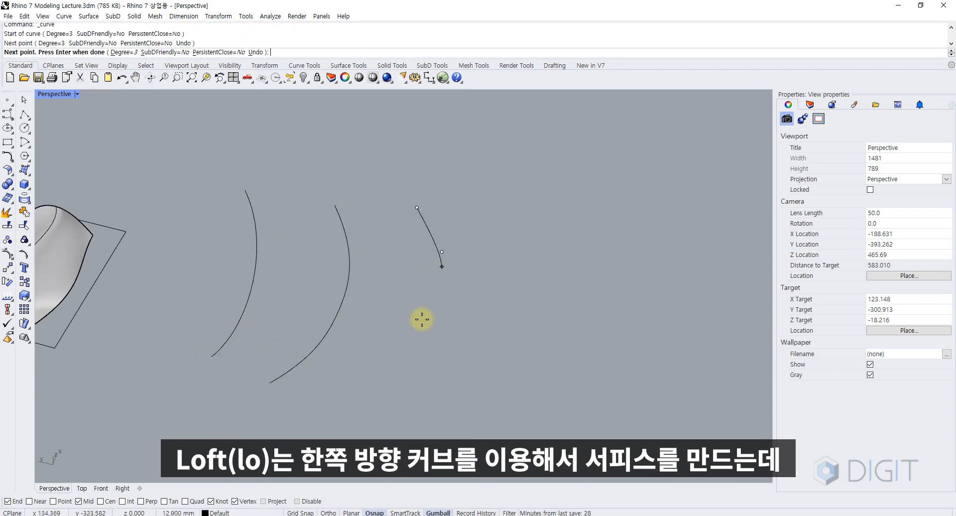
{"action": "left_click", "coordinate": [422, 318]}
{"action": "left_click", "coordinate": [394, 357]}
{"action": "left_click", "coordinate": [370, 377]}
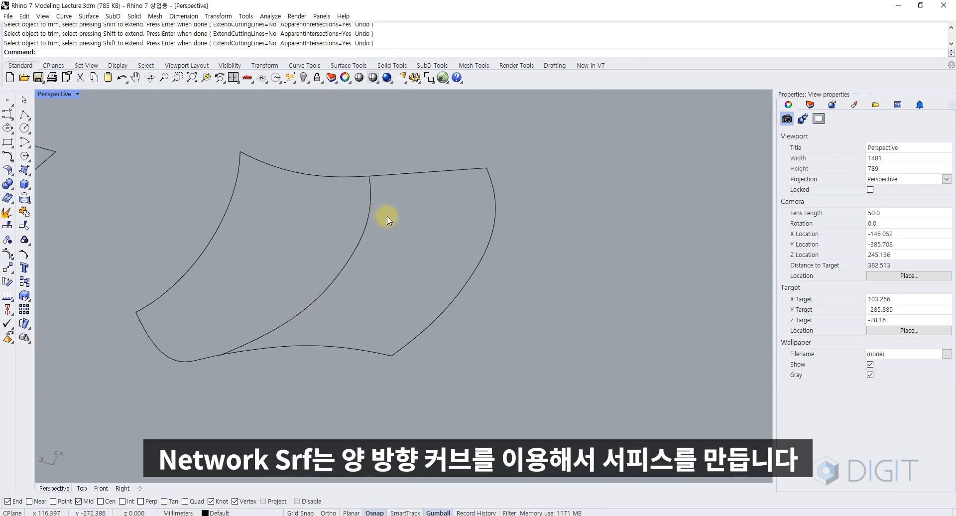
Examine the five-curve network by selecting its three lengthwise curves and its two crossing curves as separate directions.
{"action": "left_click_drag", "start_coordinate": [371, 145], "coordinate": [337, 240]}
{"action": "left_click", "coordinate": [404, 215]}
{"action": "left_click_drag", "start_coordinate": [233, 231], "coordinate": [182, 256]}
{"action": "left_click_drag", "start_coordinate": [381, 228], "coordinate": [333, 246], "text": "shift"}
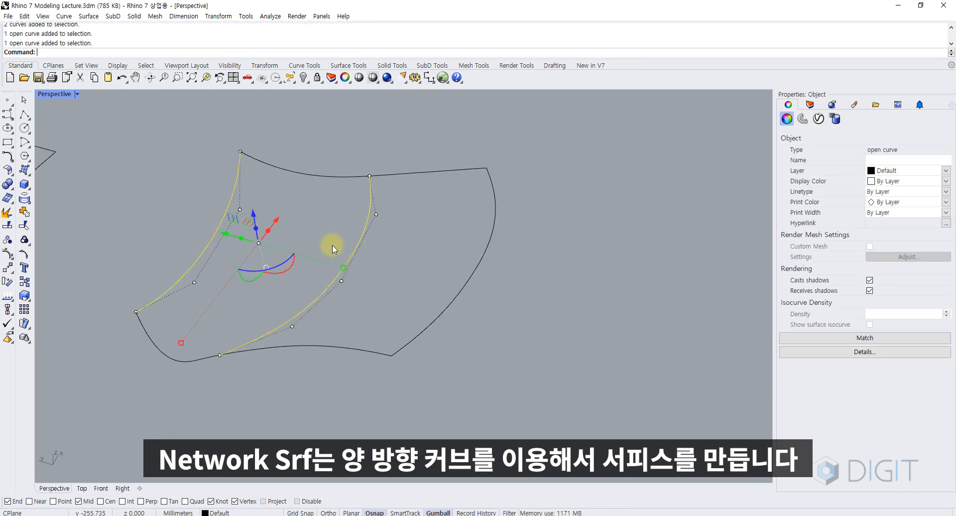
{"action": "left_click_drag", "start_coordinate": [526, 240], "coordinate": [418, 272], "text": "shift"}
{"action": "right_click_drag", "start_coordinate": [417, 272], "coordinate": [460, 284], "text": "shift"}
{"action": "left_click_drag", "start_coordinate": [406, 342], "coordinate": [375, 381]}
{"action": "left_click_drag", "start_coordinate": [417, 163], "coordinate": [403, 185], "text": "shift"}
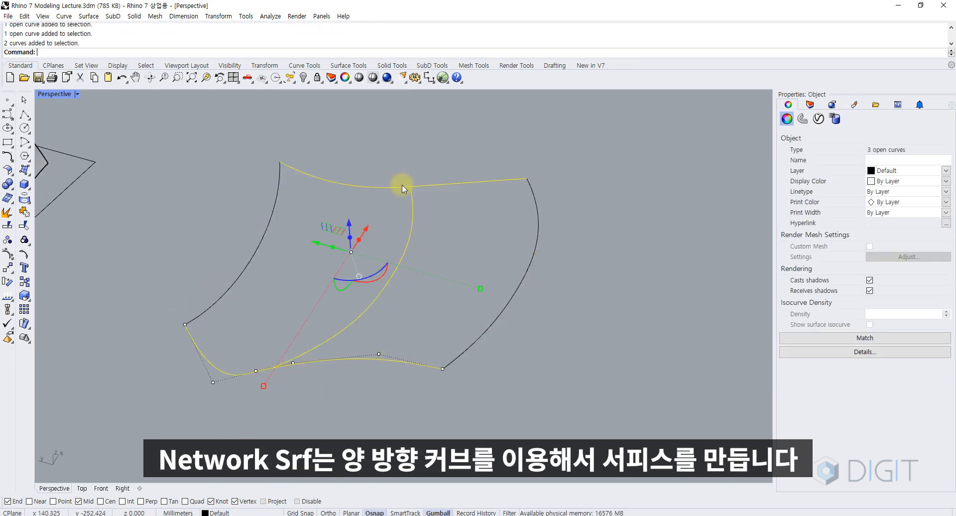
{"action": "left_click", "coordinate": [432, 275]}
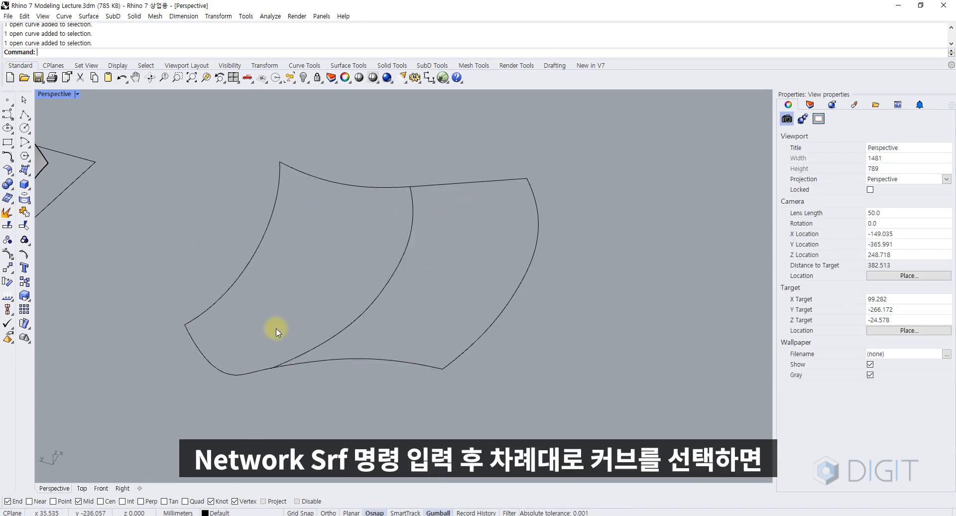
Create a NetworkSrf surface from all five curves with tolerances 0.001 and 0.01 and Position matching on every edge.
{"action": "type", "text": "NetworkSrf"}
{"action": "key", "text": "Return"}
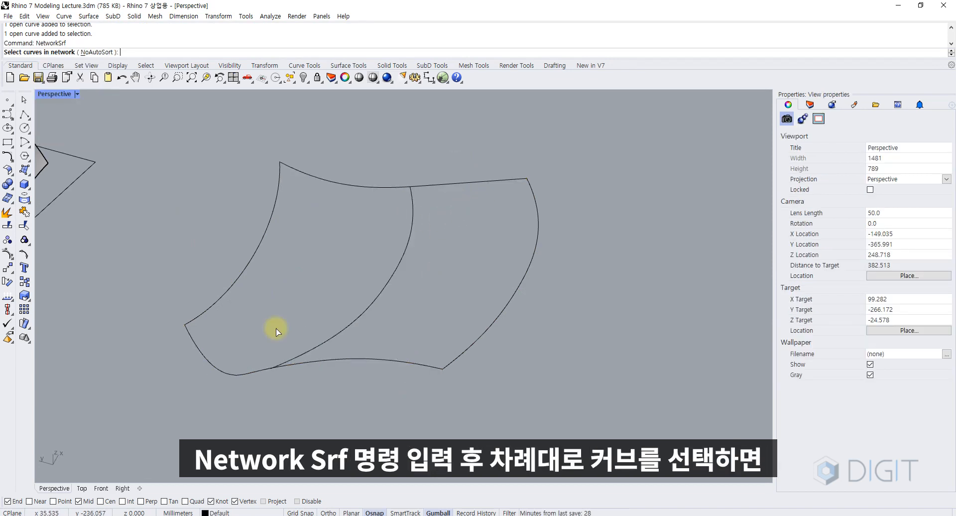
{"action": "left_click_drag", "start_coordinate": [330, 223], "coordinate": [203, 239]}
{"action": "left_click_drag", "start_coordinate": [449, 229], "coordinate": [356, 260]}
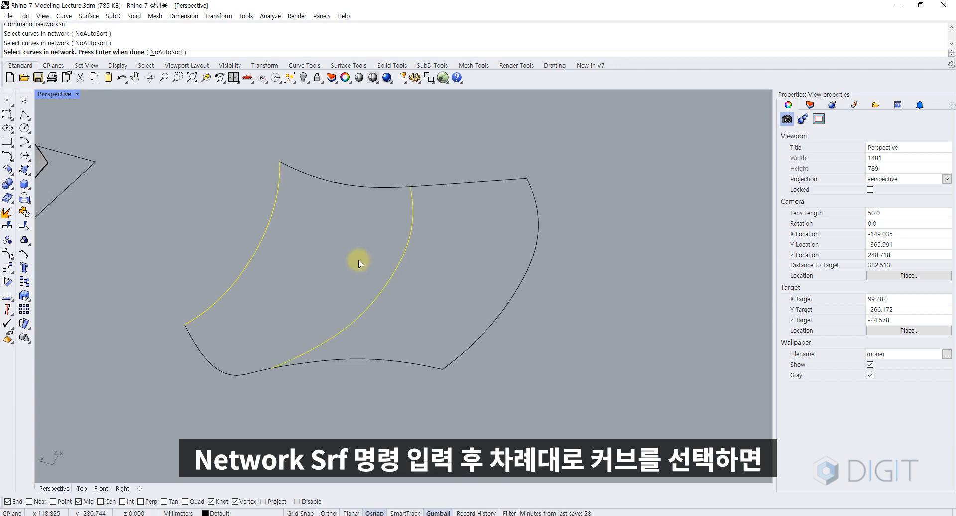
{"action": "left_click_drag", "start_coordinate": [566, 233], "coordinate": [500, 257]}
{"action": "left_click_drag", "start_coordinate": [441, 338], "coordinate": [392, 398]}
{"action": "left_click_drag", "start_coordinate": [473, 243], "coordinate": [427, 154]}
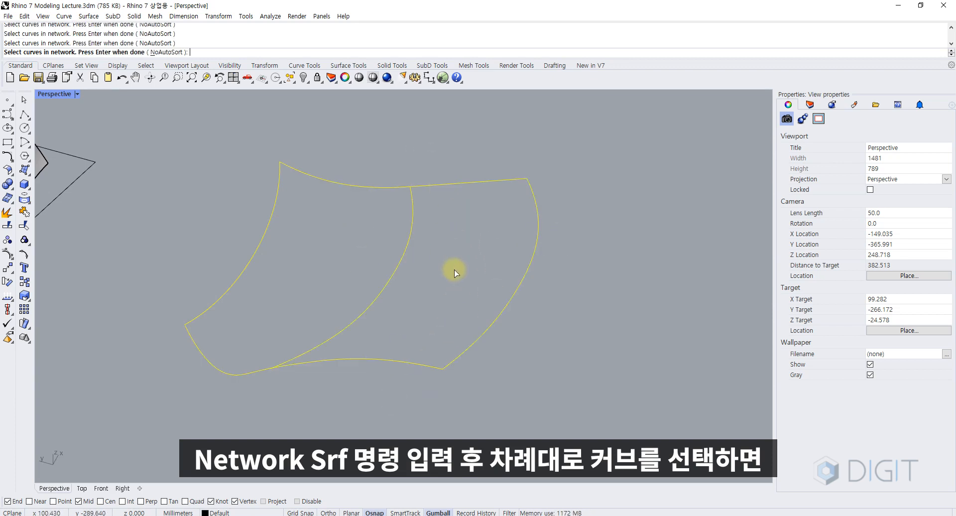
{"action": "key", "text": "Return"}
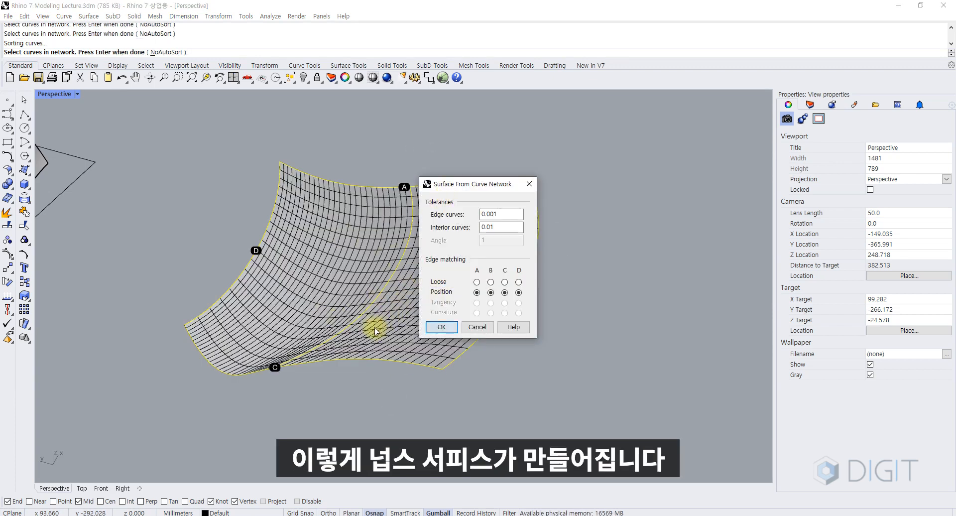
{"action": "key", "text": "Return"}
{"action": "scroll", "coordinate": [443, 273], "scroll_direction": "down", "scroll_amount": 3}
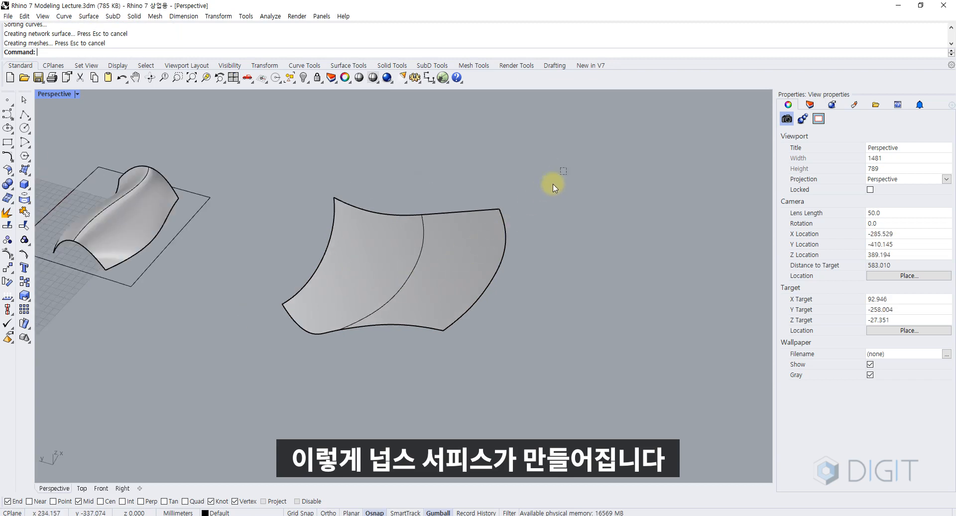
Delete the network surface with its five curves, and delete the lofted surface above the rectangle.
{"action": "left_click_drag", "start_coordinate": [553, 185], "coordinate": [278, 374]}
{"action": "key", "text": "Delete"}
{"action": "scroll", "coordinate": [128, 186], "scroll_direction": "up", "scroll_amount": 5}
{"action": "left_click", "coordinate": [128, 186]}
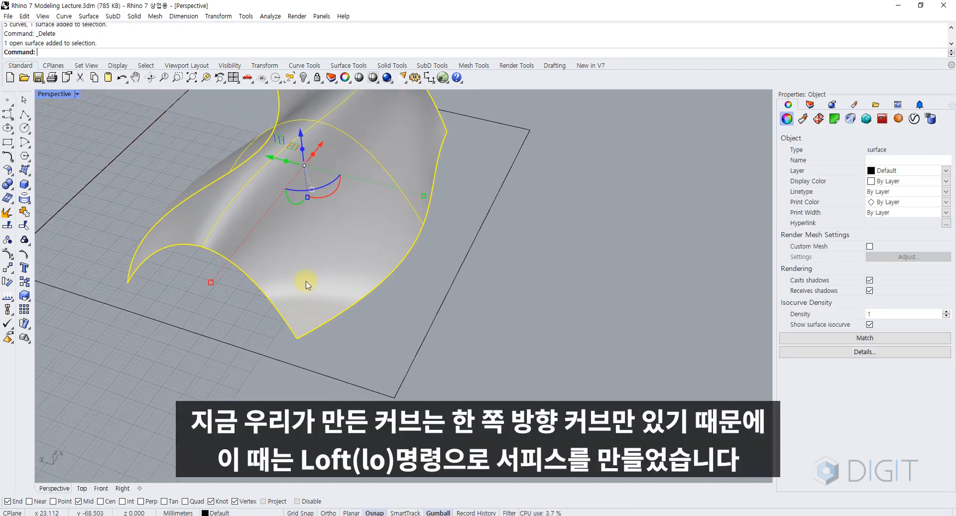
{"action": "key", "text": "Delete"}
Raise the two control points at the end of the middle curve nearer the origin.
{"action": "left_click_drag", "start_coordinate": [401, 271], "coordinate": [354, 293]}
{"action": "left_click_drag", "start_coordinate": [277, 288], "coordinate": [227, 258]}
{"action": "left_click_drag", "start_coordinate": [209, 281], "coordinate": [159, 304]}
{"action": "right_click_drag", "start_coordinate": [232, 344], "coordinate": [265, 308]}
{"action": "left_click", "coordinate": [242, 329]}
{"action": "left_click_drag", "start_coordinate": [310, 310], "coordinate": [293, 318]}
{"action": "right_click_drag", "start_coordinate": [325, 330], "coordinate": [278, 294], "text": "shift"}
{"action": "left_click_drag", "start_coordinate": [205, 180], "coordinate": [323, 270]}
{"action": "right_click_drag", "start_coordinate": [324, 270], "coordinate": [328, 293], "text": "shift"}
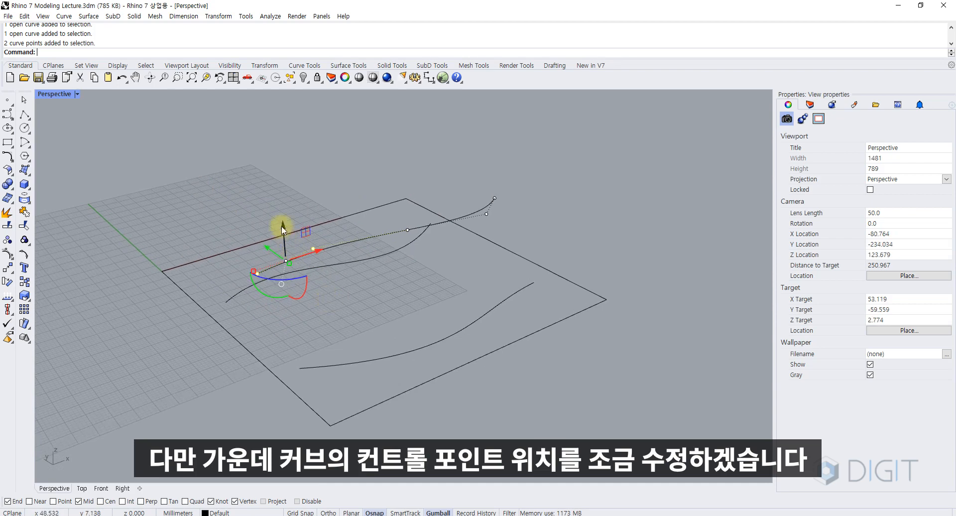
{"action": "left_click_drag", "start_coordinate": [282, 225], "coordinate": [283, 188]}
{"action": "left_click", "coordinate": [463, 175]}
Lower the central control point of the middle curve vertically.
{"action": "right_click_drag", "start_coordinate": [467, 176], "coordinate": [413, 174]}
{"action": "scroll", "coordinate": [465, 230], "scroll_direction": "up", "scroll_amount": 4}
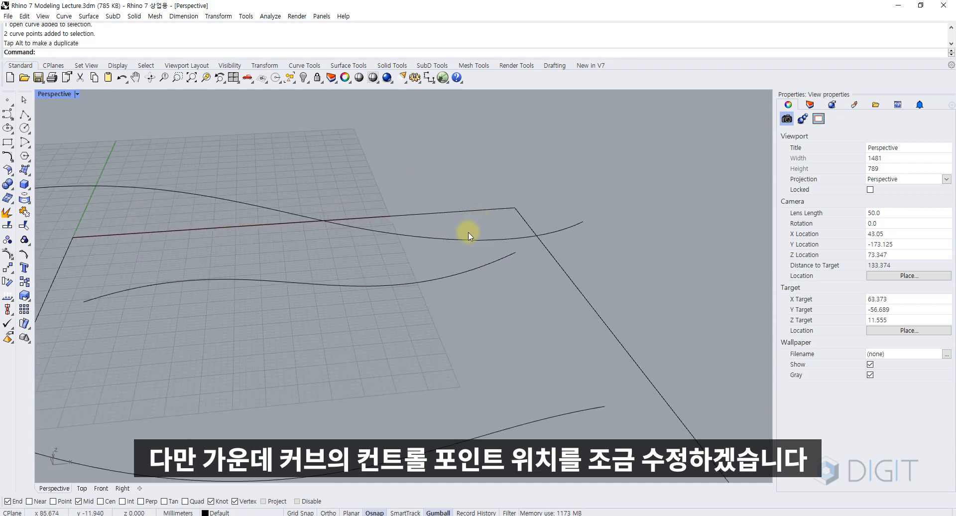
{"action": "left_click", "coordinate": [453, 231]}
{"action": "left_click_drag", "start_coordinate": [300, 163], "coordinate": [385, 274]}
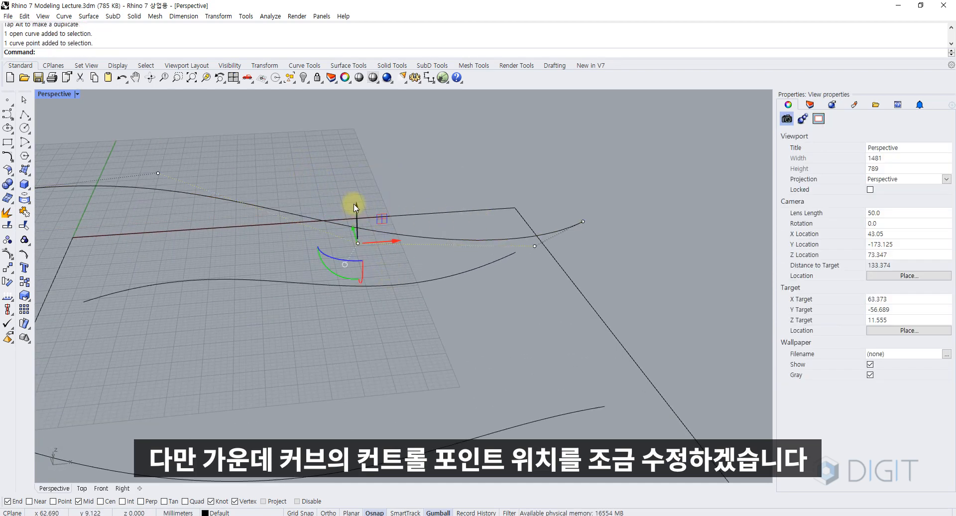
{"action": "left_click_drag", "start_coordinate": [356, 211], "coordinate": [357, 242]}
{"action": "left_click", "coordinate": [443, 184]}
Raise the two control points at the middle curve's end farther from the origin, and leave point editing.
{"action": "left_click", "coordinate": [563, 230]}
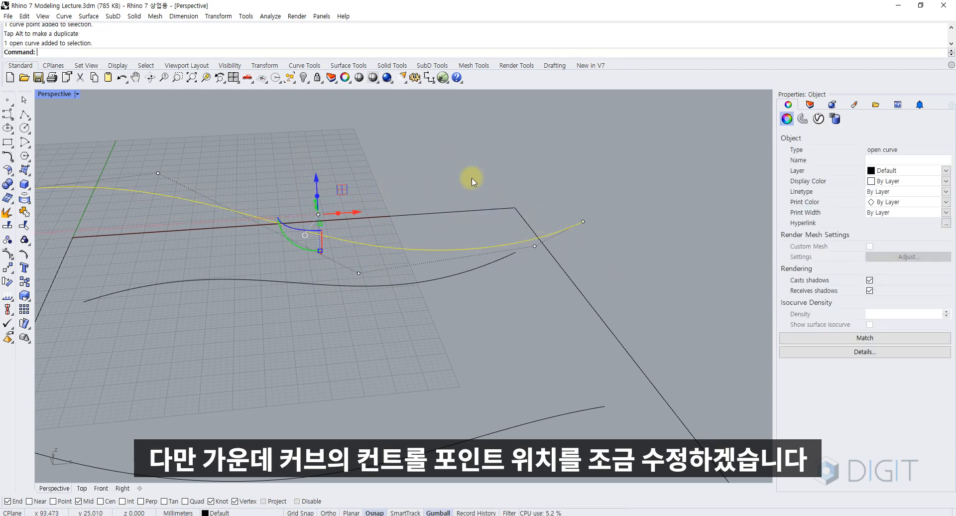
{"action": "left_click_drag", "start_coordinate": [473, 179], "coordinate": [612, 273]}
{"action": "right_click_drag", "start_coordinate": [550, 220], "coordinate": [561, 250]}
{"action": "left_click_drag", "start_coordinate": [571, 231], "coordinate": [580, 202]}
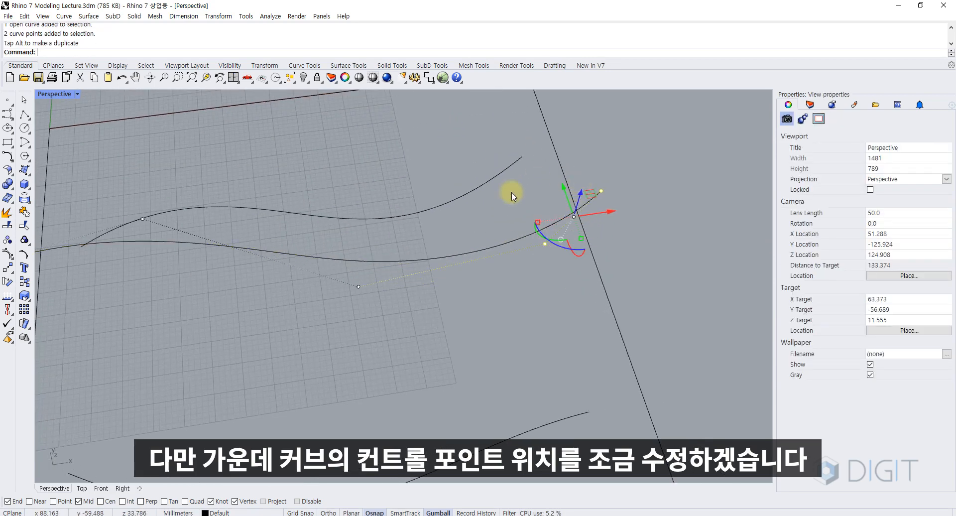
{"action": "key", "text": "Escape"}
{"action": "key", "text": "Escape"}
Start a Loft through the three curves in order, from one outer curve over the middle curve to the other.
{"action": "scroll", "coordinate": [471, 219], "scroll_direction": "down", "scroll_amount": 6}
{"action": "right_click_drag", "start_coordinate": [285, 257], "coordinate": [393, 271]}
{"action": "type", "text": "lo"}
{"action": "key", "text": "Return"}
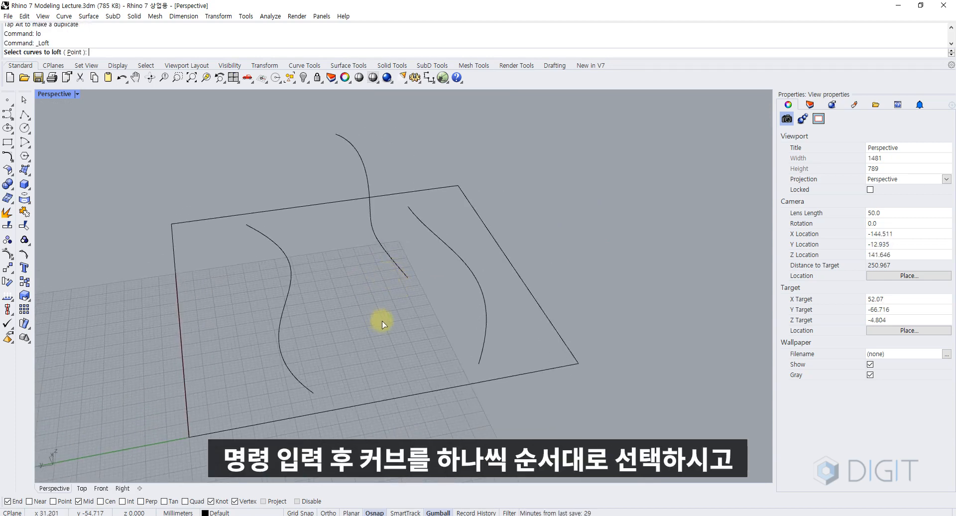
{"action": "left_click", "coordinate": [488, 330]}
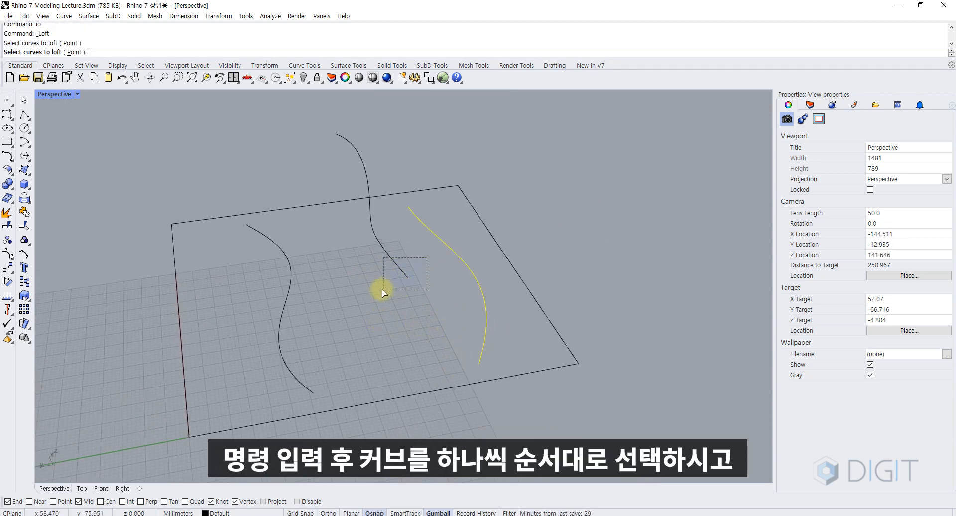
{"action": "left_click", "coordinate": [394, 263]}
{"action": "left_click", "coordinate": [303, 381]}
{"action": "key", "text": "Return"}
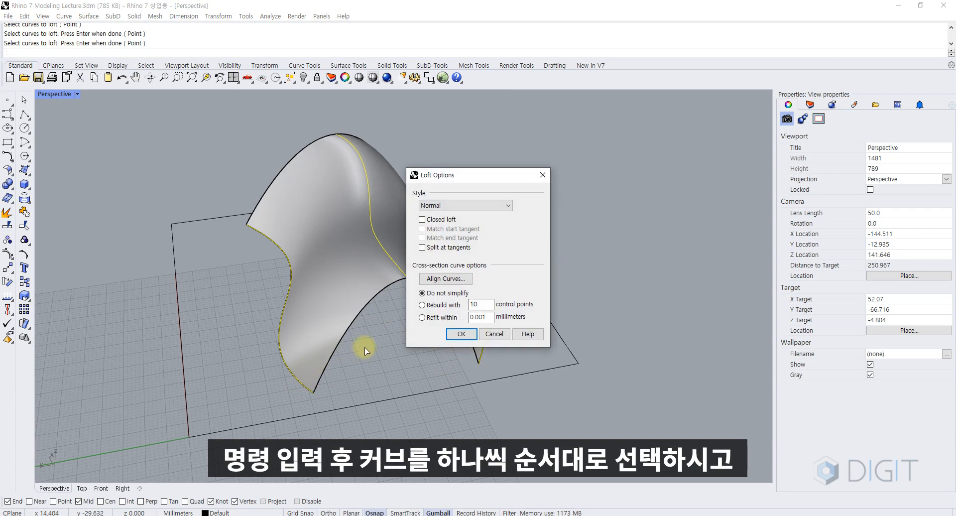
{"action": "left_click_drag", "start_coordinate": [448, 176], "coordinate": [541, 153]}
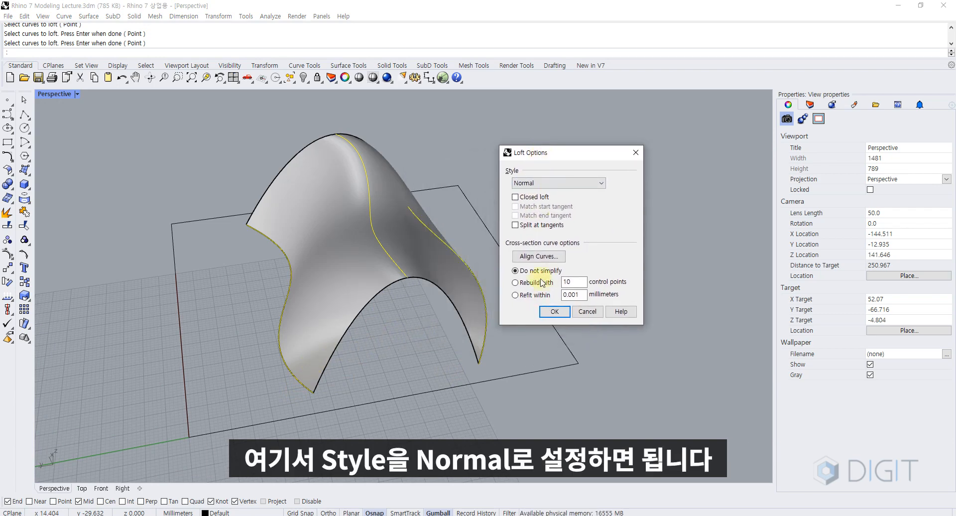
Set the loft style to Straight sections and inspect the previewed surface from another angle.
{"action": "left_click", "coordinate": [552, 184]}
{"action": "left_click", "coordinate": [542, 216]}
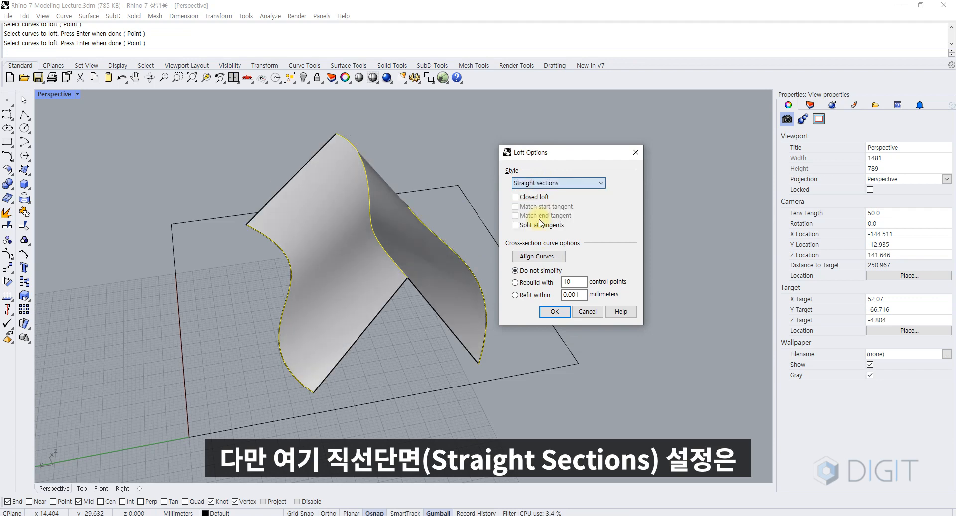
{"action": "right_click_drag", "start_coordinate": [405, 215], "coordinate": [456, 333]}
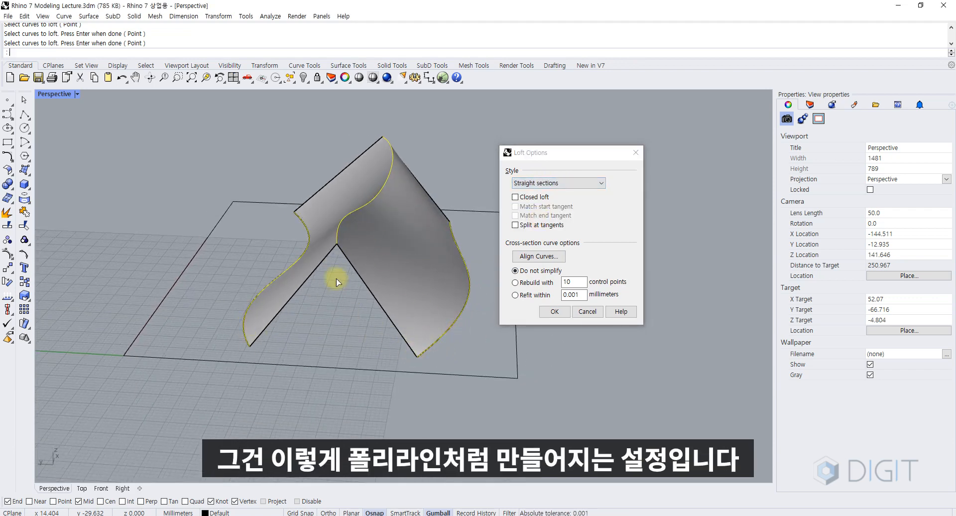
Set the loft style to Normal and create the lofted surface through the three curves.
{"action": "left_click", "coordinate": [553, 184]}
{"action": "left_click", "coordinate": [547, 191]}
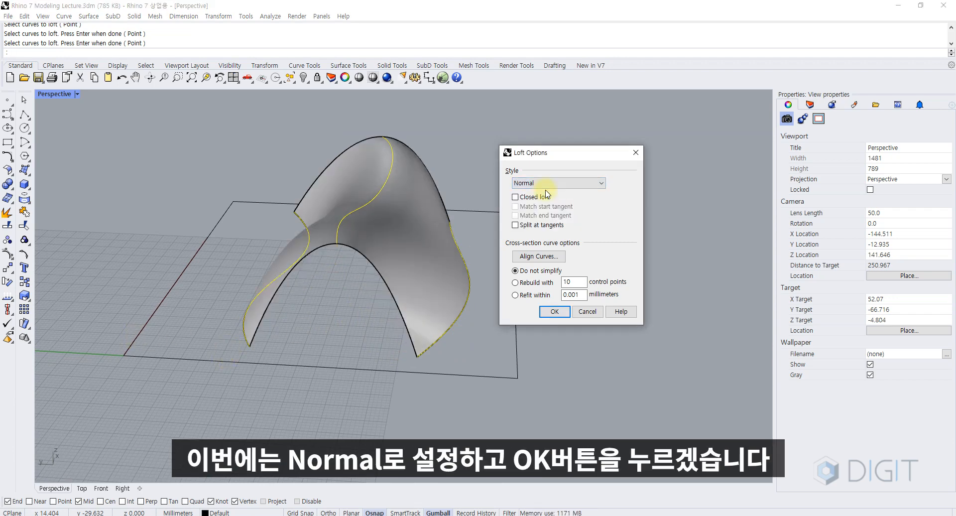
{"action": "left_click", "coordinate": [553, 312]}
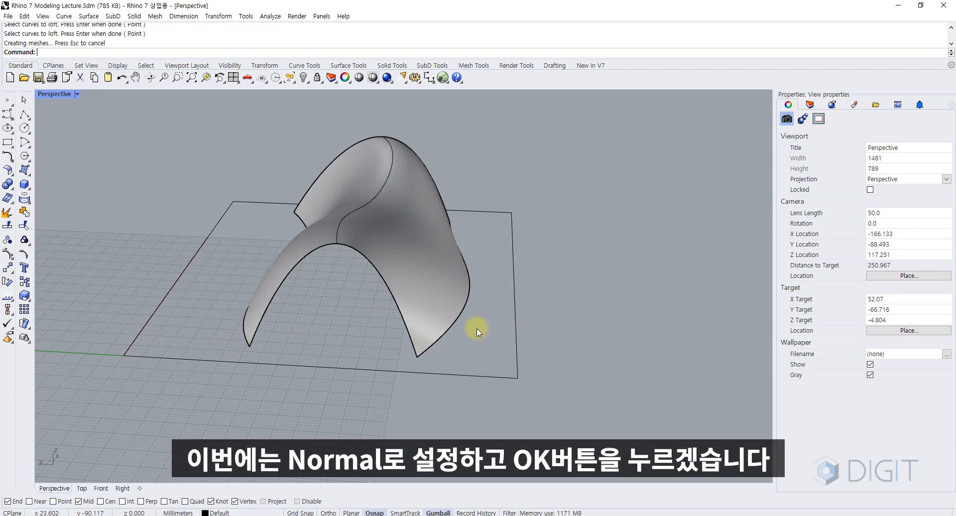
{"action": "left_click", "coordinate": [436, 290]}
{"action": "left_click", "coordinate": [358, 319]}
Copy the lofted surface together with its base rectangle by 100 mm, from the rectangle's origin corner to the adjacent corner, so the rectangles adjoin.
{"action": "scroll", "coordinate": [360, 319], "scroll_direction": "down", "scroll_amount": 6}
{"action": "right_click_drag", "start_coordinate": [363, 316], "coordinate": [382, 303]}
{"action": "scroll", "coordinate": [382, 303], "scroll_direction": "up", "scroll_amount": 4}
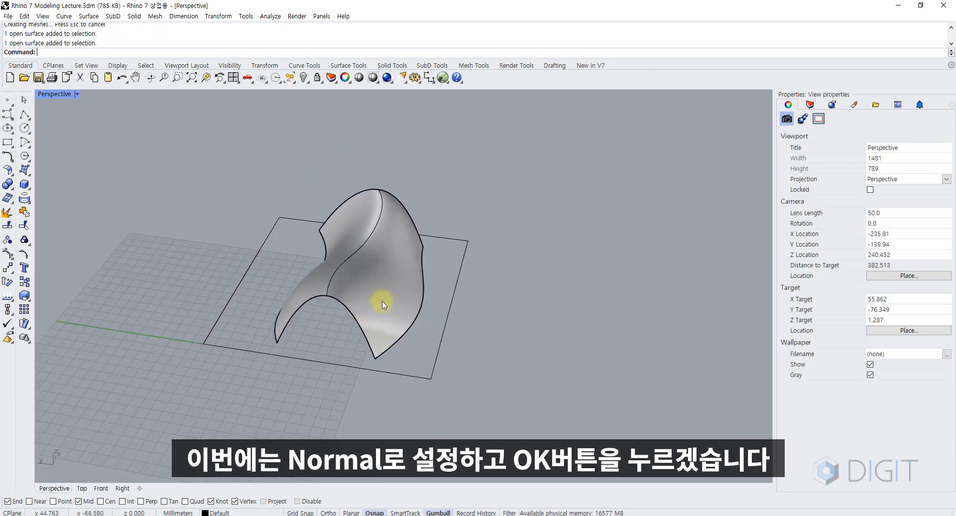
{"action": "left_click", "coordinate": [380, 303]}
{"action": "scroll", "coordinate": [324, 336], "scroll_direction": "down", "scroll_amount": 2}
{"action": "right_click_drag", "start_coordinate": [325, 340], "coordinate": [313, 351]}
{"action": "left_click", "coordinate": [299, 361], "text": "shift"}
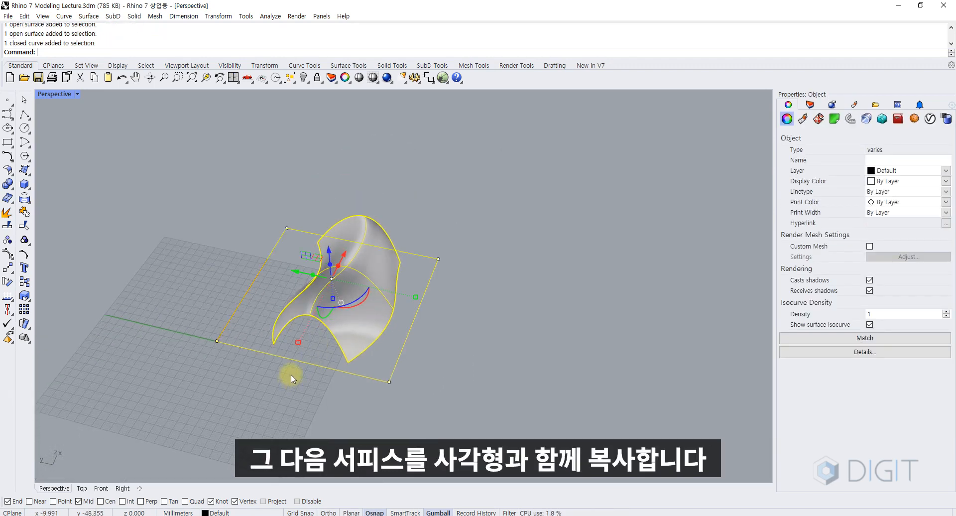
{"action": "type", "text": "co"}
{"action": "key", "text": "Return"}
{"action": "left_click", "coordinate": [217, 341]}
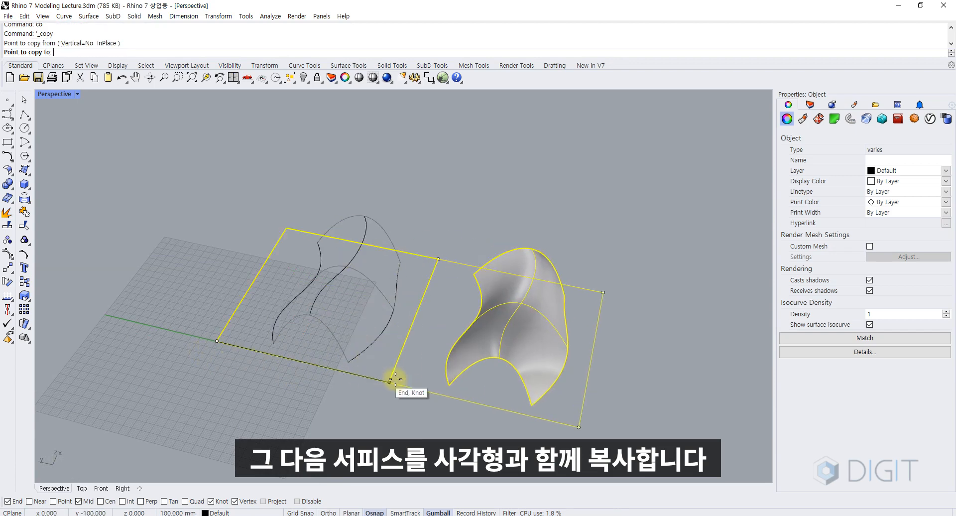
{"action": "left_click", "coordinate": [389, 382]}
{"action": "key", "text": "Return"}
Examine the copied surface from several angles.
{"action": "scroll", "coordinate": [432, 368], "scroll_direction": "down", "scroll_amount": 4}
{"action": "right_click_drag", "start_coordinate": [417, 354], "coordinate": [376, 363]}
{"action": "scroll", "coordinate": [375, 362], "scroll_direction": "up", "scroll_amount": 6}
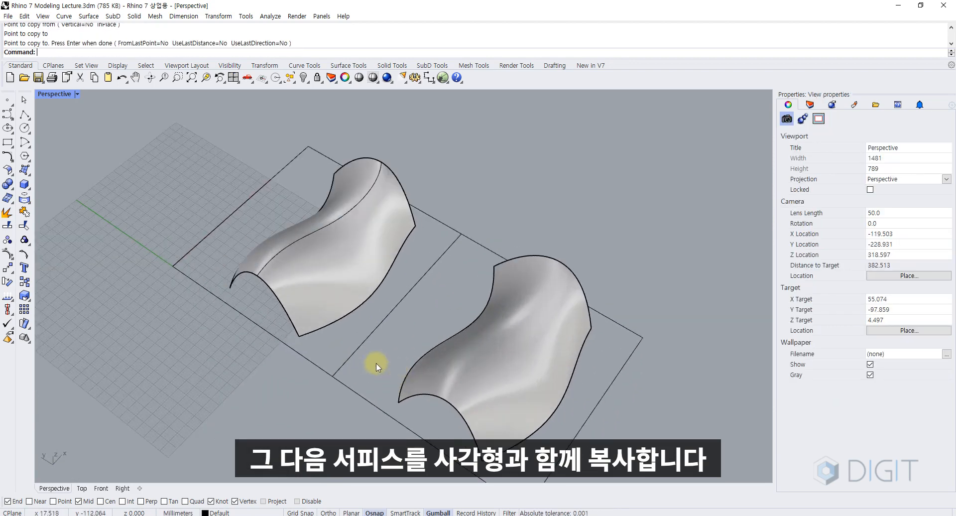
{"action": "left_click", "coordinate": [488, 369]}
{"action": "left_click", "coordinate": [428, 380]}
{"action": "scroll", "coordinate": [448, 363], "scroll_direction": "up", "scroll_amount": 2}
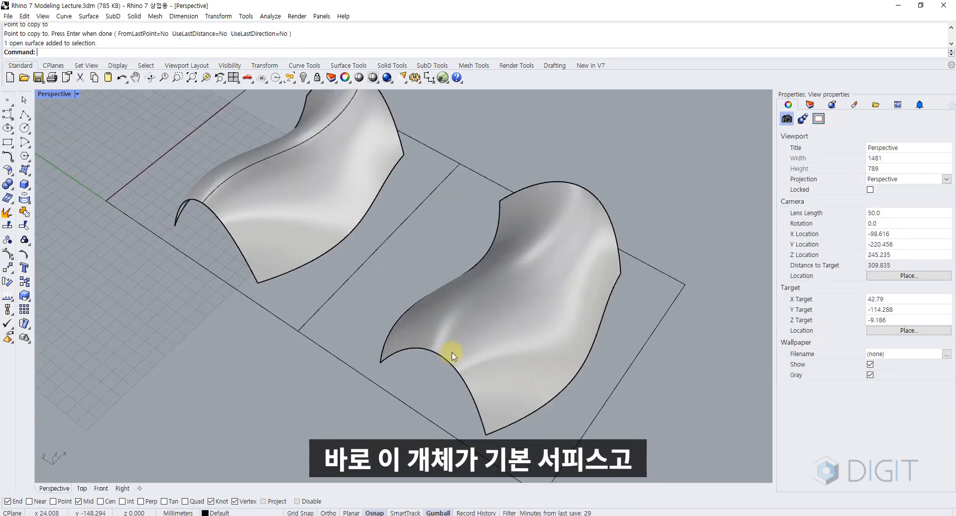
{"action": "left_click", "coordinate": [472, 342]}
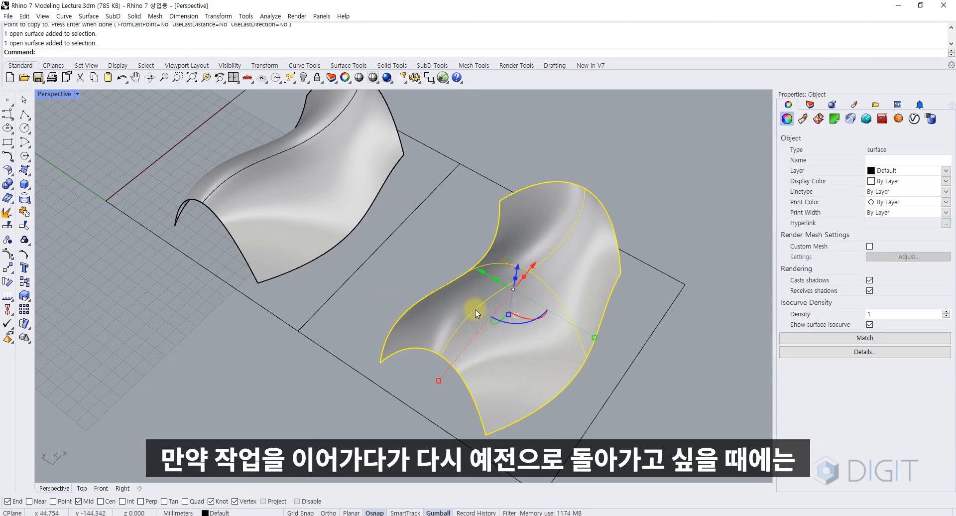
{"action": "scroll", "coordinate": [484, 322], "scroll_direction": "up", "scroll_amount": 2}
{"action": "right_click_drag", "start_coordinate": [387, 350], "coordinate": [432, 332]}
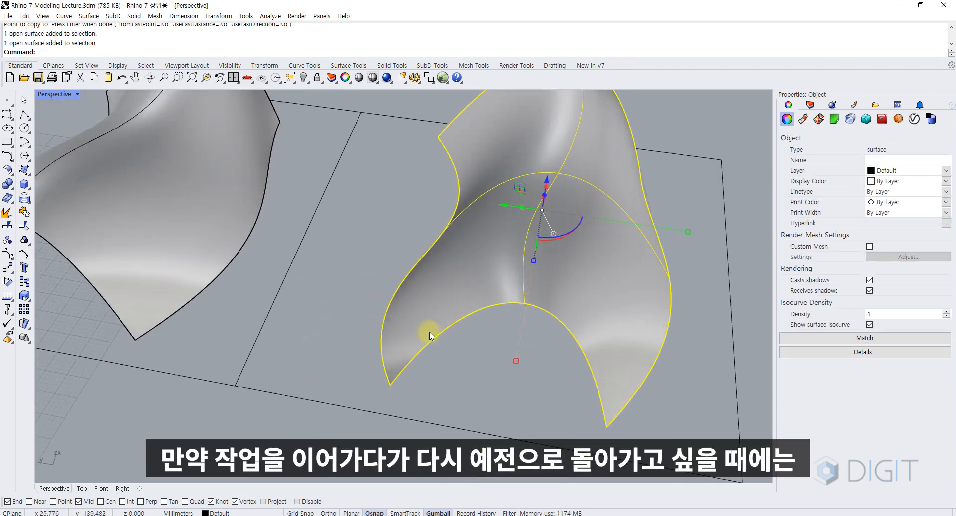
{"action": "scroll", "coordinate": [409, 349], "scroll_direction": "up", "scroll_amount": 2}
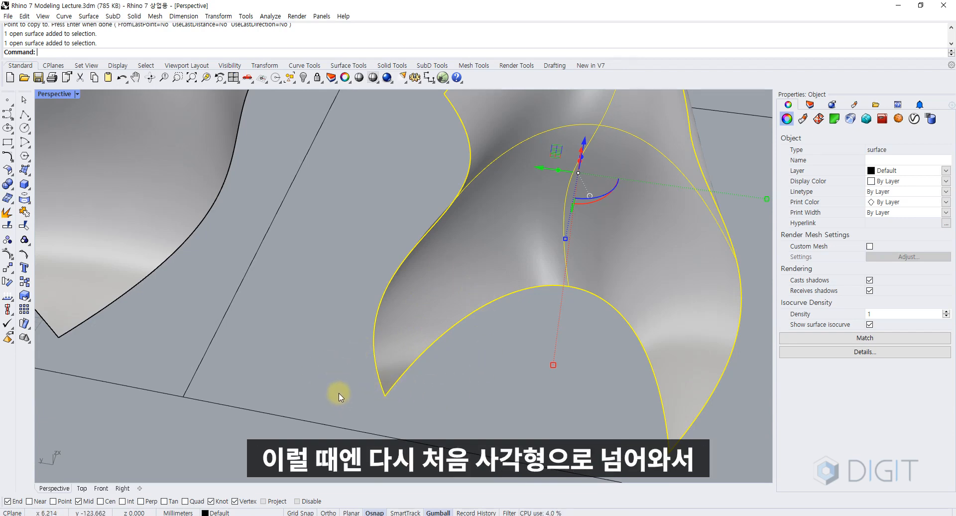
Select two control points near the end of the original surface's outer curve, and leave point editing without moving them.
{"action": "scroll", "coordinate": [339, 392], "scroll_direction": "down", "scroll_amount": 4}
{"action": "right_click_drag", "start_coordinate": [339, 389], "coordinate": [455, 379], "text": "shift"}
{"action": "left_click", "coordinate": [329, 292]}
{"action": "right_click_drag", "start_coordinate": [330, 292], "coordinate": [354, 316]}
{"action": "left_click", "coordinate": [344, 379]}
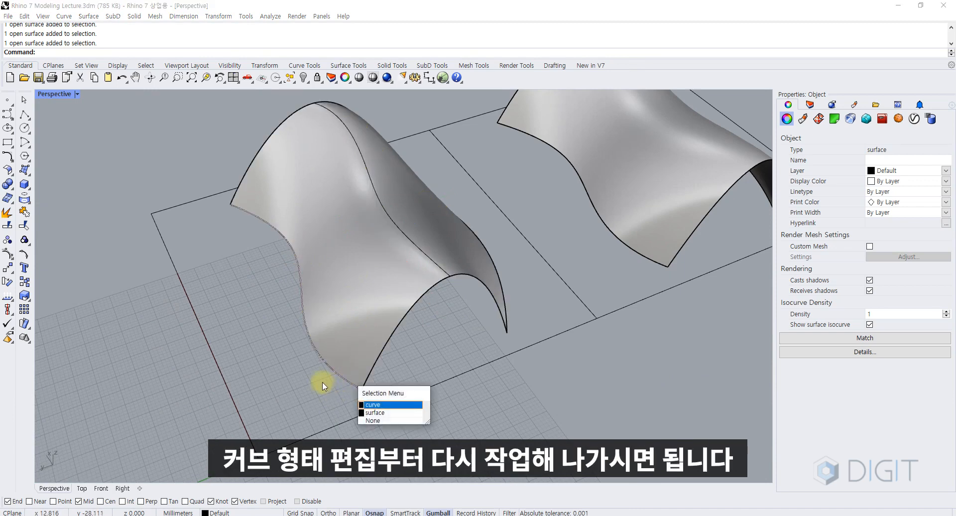
{"action": "right_click", "coordinate": [323, 381]}
{"action": "left_click_drag", "start_coordinate": [270, 345], "coordinate": [372, 391]}
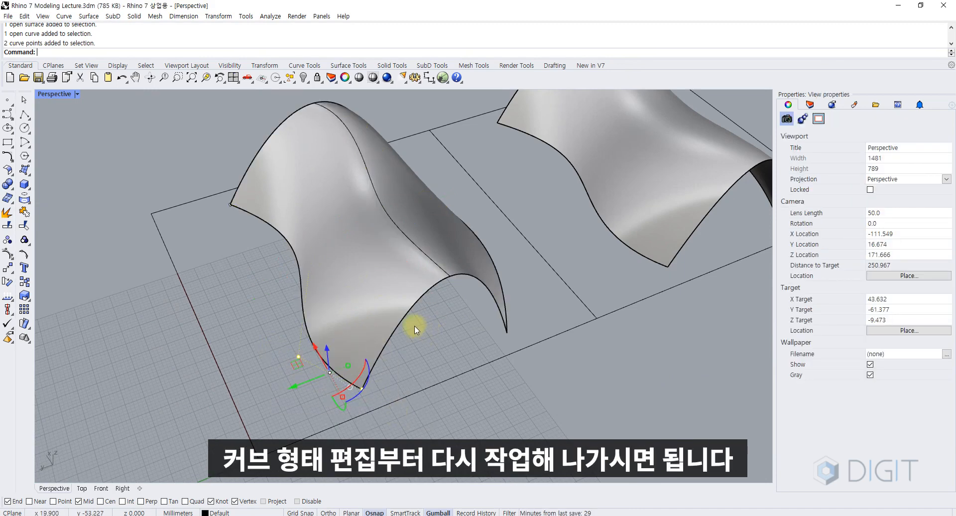
{"action": "key", "text": "Escape"}
{"action": "key", "text": "Escape"}
{"action": "scroll", "coordinate": [419, 330], "scroll_direction": "down", "scroll_amount": 4}
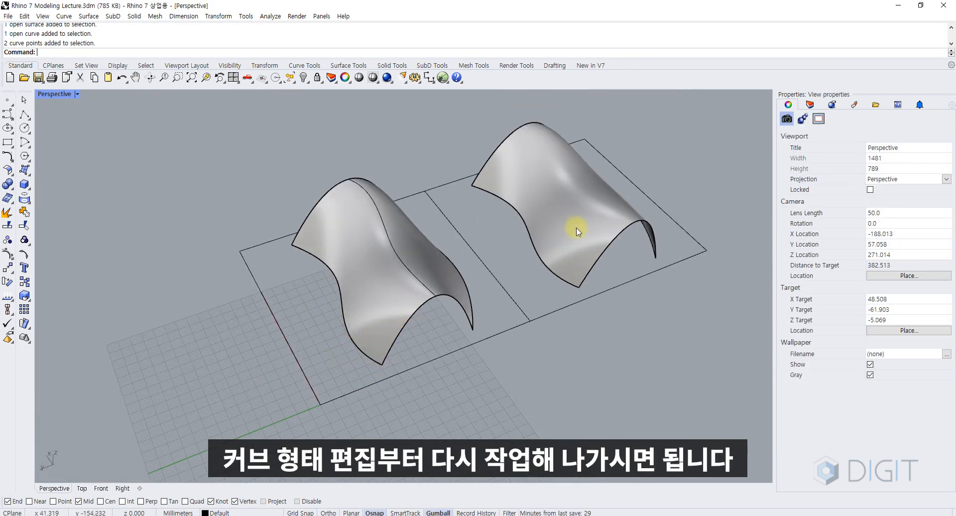
Isolate the copied surface so that all other objects are hidden.
{"action": "right_click_drag", "start_coordinate": [577, 231], "coordinate": [428, 317], "text": "shift"}
{"action": "left_click", "coordinate": [459, 321]}
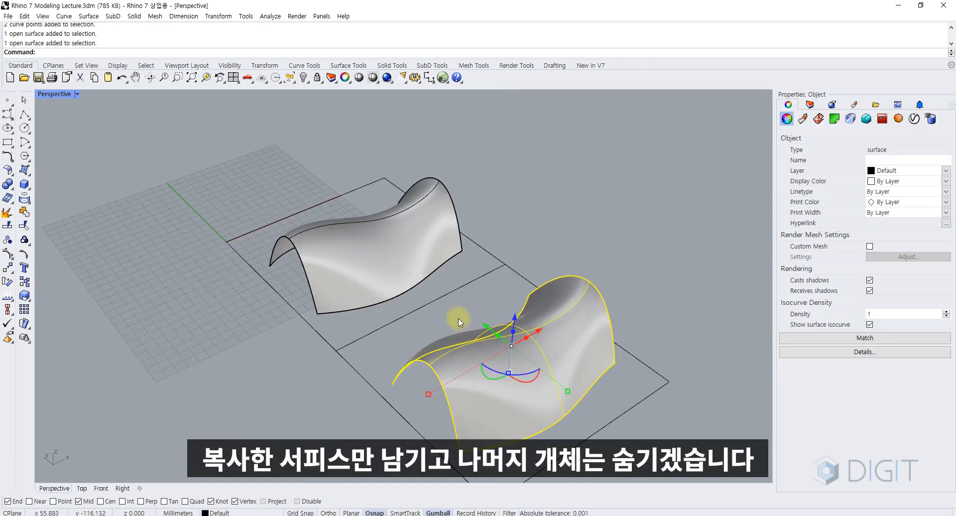
{"action": "type", "text": "hh"}
{"action": "key", "text": "Return"}
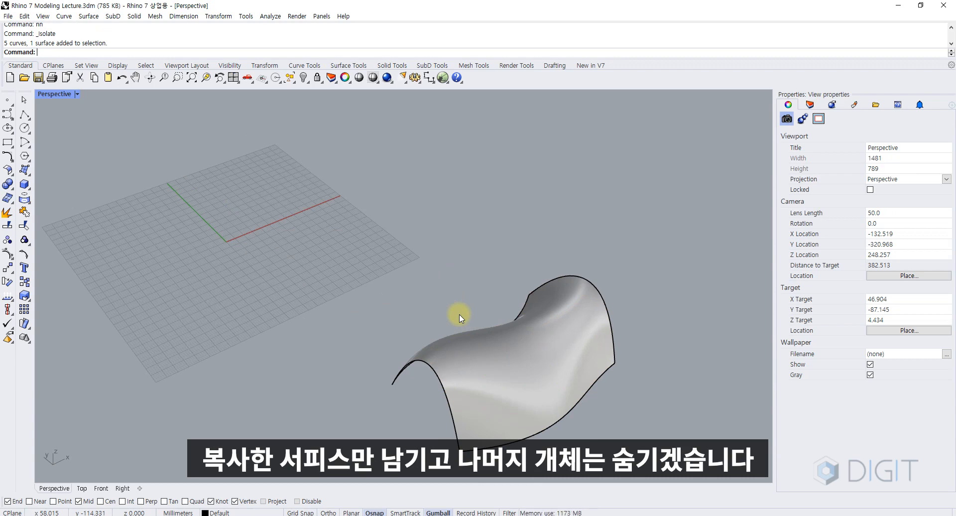
Add a two-line text note reading "Create UV Crv" and "Apply Crv" beside the surface.
{"action": "left_click", "coordinate": [499, 336]}
{"action": "right_click_drag", "start_coordinate": [499, 336], "coordinate": [498, 314]}
{"action": "key", "text": "Escape"}
{"action": "left_click", "coordinate": [474, 359]}
{"action": "key", "text": "Escape"}
{"action": "type", "text": "reate UV Crv"}
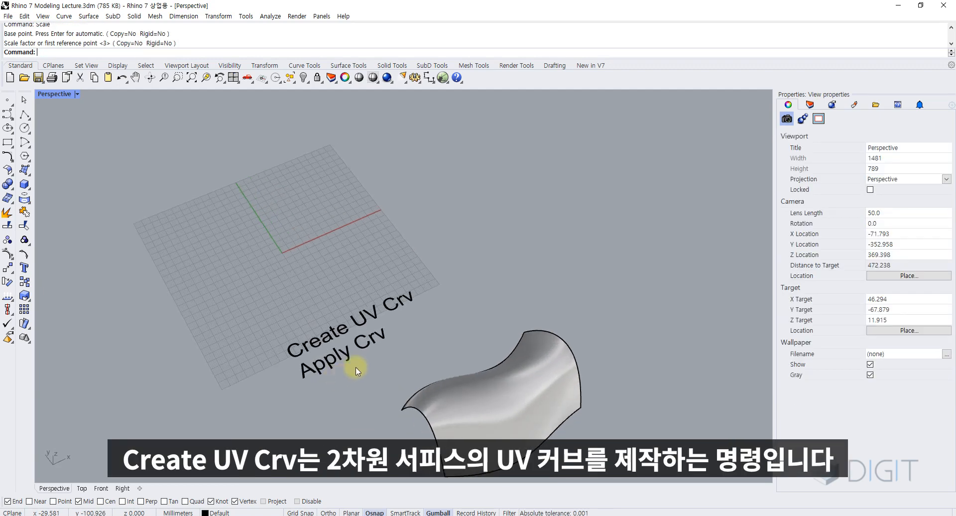
Generate the UV curves of the isolated lofted surface with CreateUVCrv.
{"action": "left_click", "coordinate": [459, 396]}
{"action": "right_click_drag", "start_coordinate": [457, 373], "coordinate": [320, 290], "text": "shift"}
{"action": "left_click", "coordinate": [437, 330]}
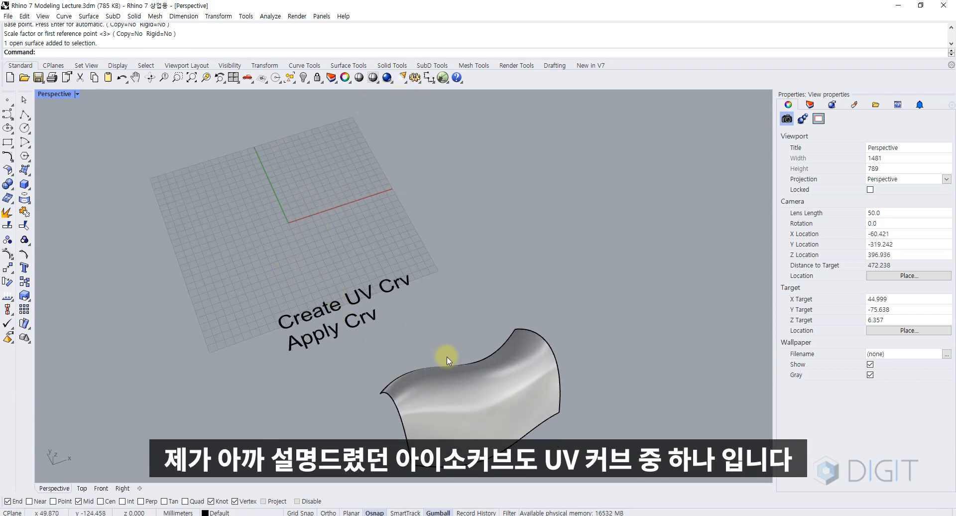
{"action": "left_click", "coordinate": [441, 376]}
{"action": "left_click", "coordinate": [415, 346]}
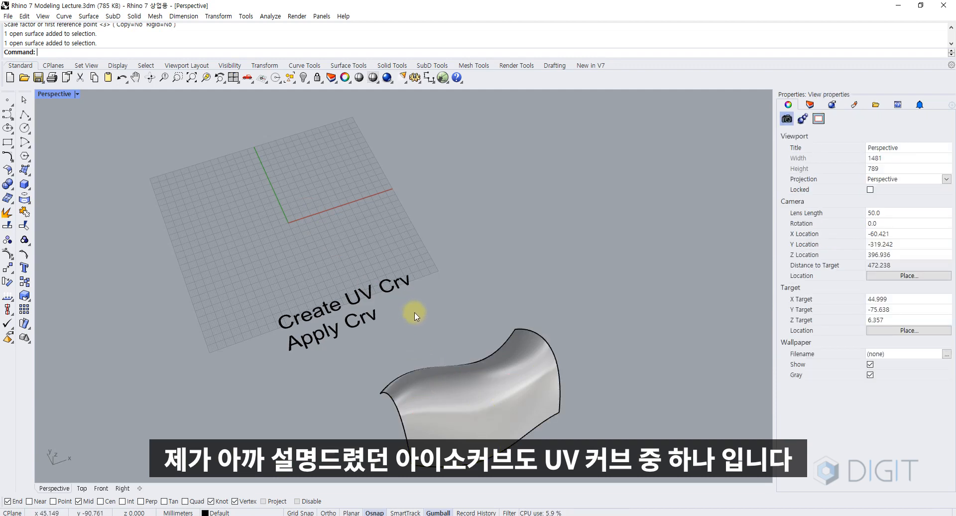
{"action": "left_click", "coordinate": [441, 405]}
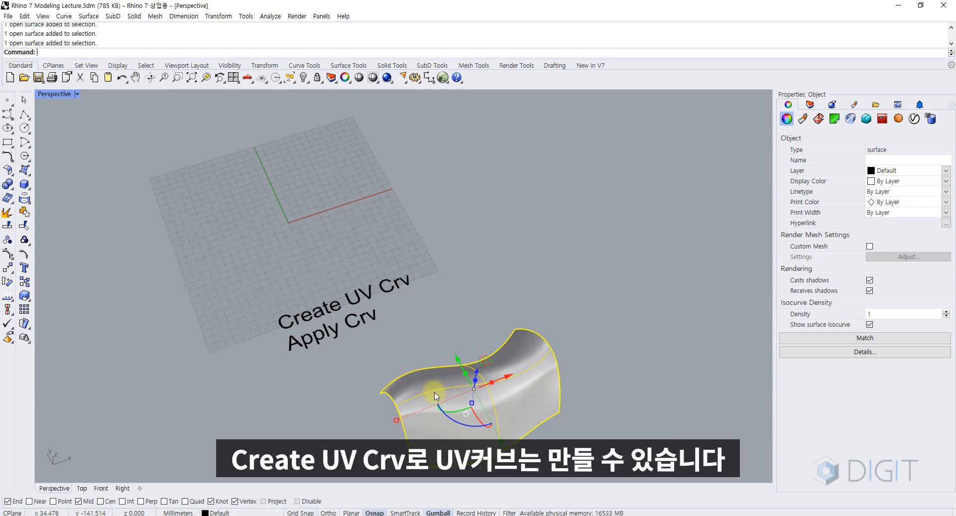
{"action": "type", "text": "reateUVCrv"}
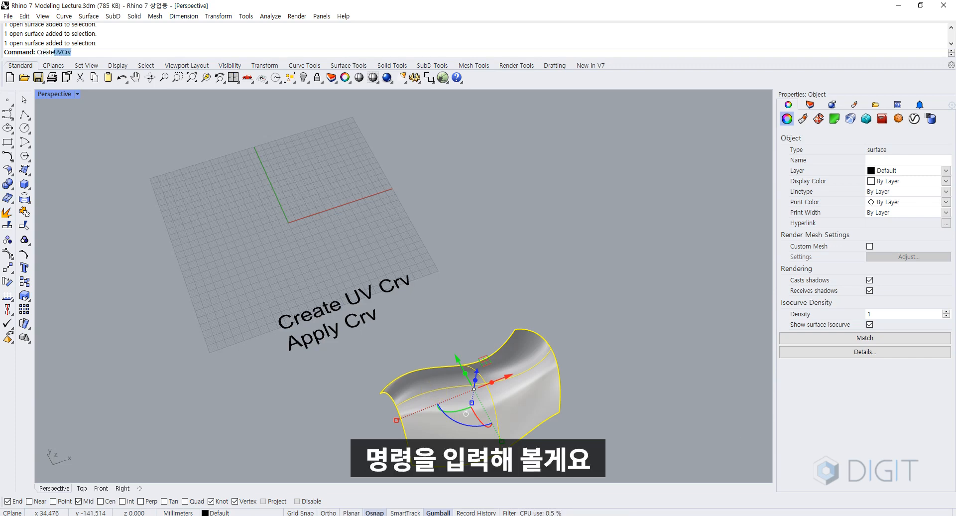
{"action": "key", "text": "Return"}
{"action": "key", "text": "Return"}
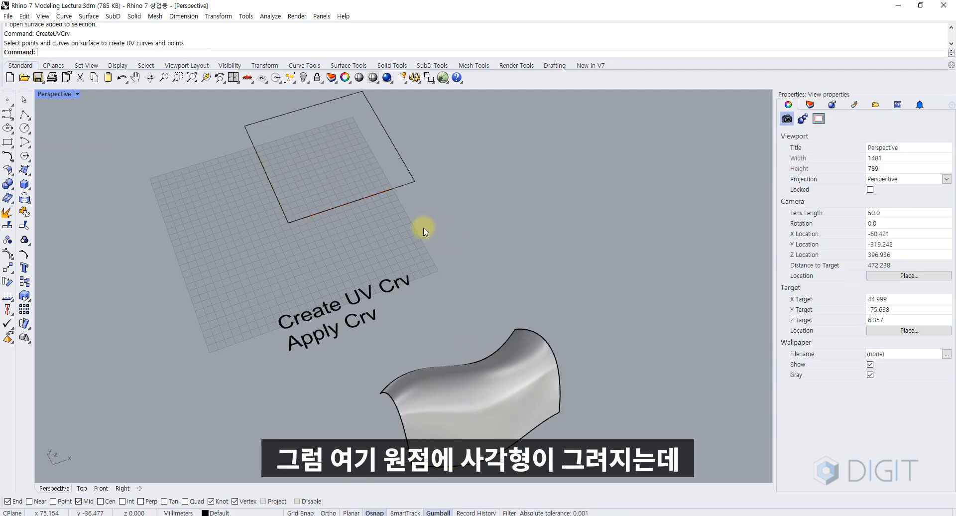
Examine the UV rectangle at the origin, the surface and the finished example model as a reference for the pattern.
{"action": "right_click_drag", "start_coordinate": [424, 228], "coordinate": [394, 232]}
{"action": "left_click_drag", "start_coordinate": [478, 155], "coordinate": [391, 215]}
{"action": "left_click", "coordinate": [391, 215]}
{"action": "right_click_drag", "start_coordinate": [391, 215], "coordinate": [404, 216]}
{"action": "right_click_drag", "start_coordinate": [397, 183], "coordinate": [399, 216], "text": "shift"}
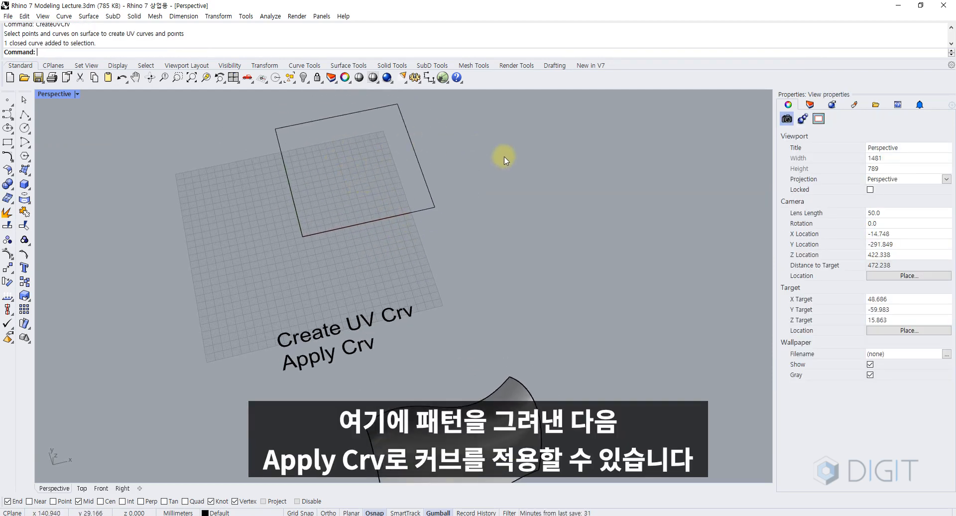
{"action": "left_click", "coordinate": [499, 402]}
{"action": "left_click", "coordinate": [498, 352]}
{"action": "right_click_drag", "start_coordinate": [478, 405], "coordinate": [448, 405]}
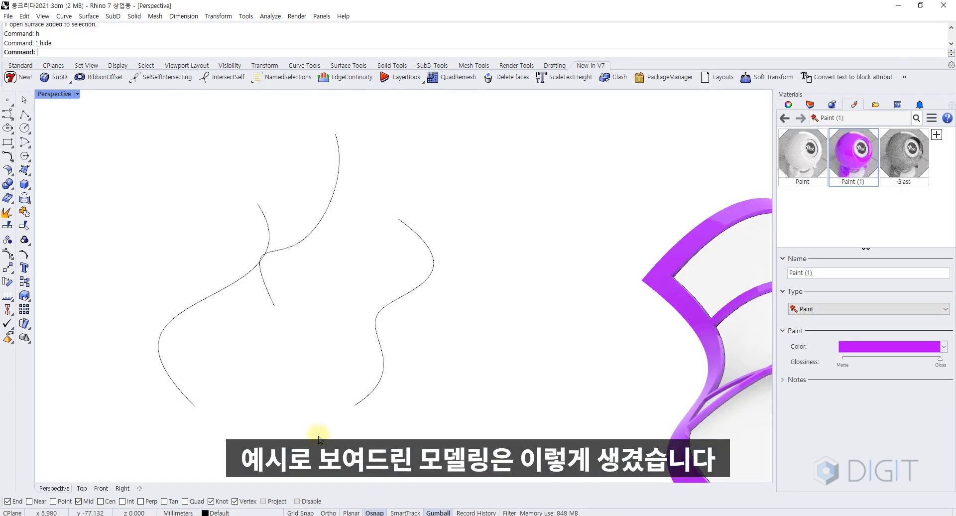
{"action": "right_click_drag", "start_coordinate": [316, 437], "coordinate": [433, 351]}
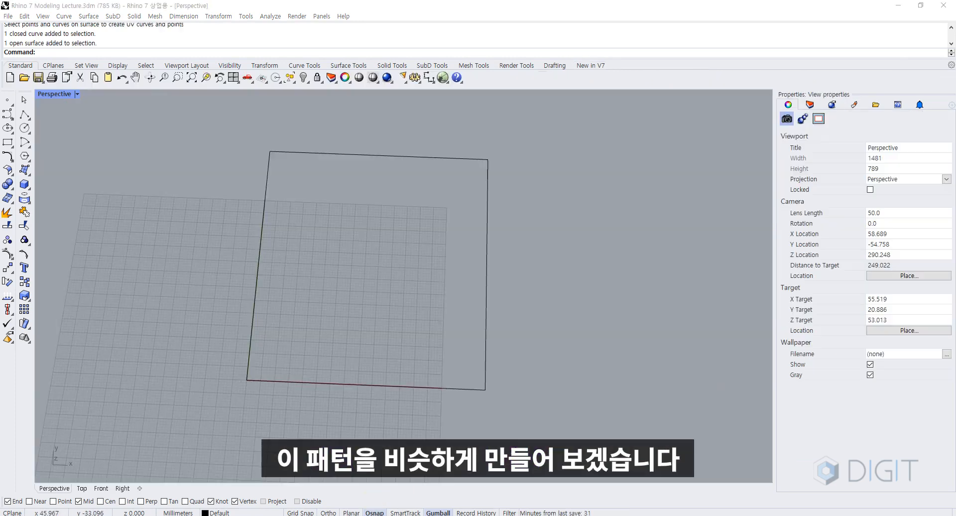
{"action": "mouse_move", "coordinate": [378, 368]}
{"action": "right_mouse_down"}
{"action": "mouse_move", "coordinate": [376, 352]}
{"action": "mouse_move", "coordinate": [383, 355]}
{"action": "right_mouse_up"}
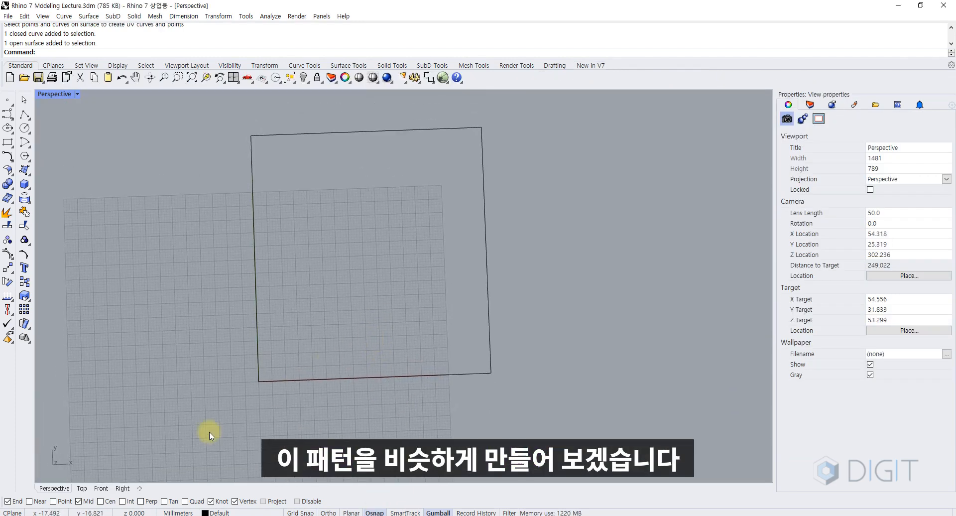
Switch to the Top view and frame the UV rectangle for drawing the pattern.
{"action": "left_click", "coordinate": [81, 488]}
{"action": "scroll", "coordinate": [324, 350], "scroll_direction": "down", "scroll_amount": 13}
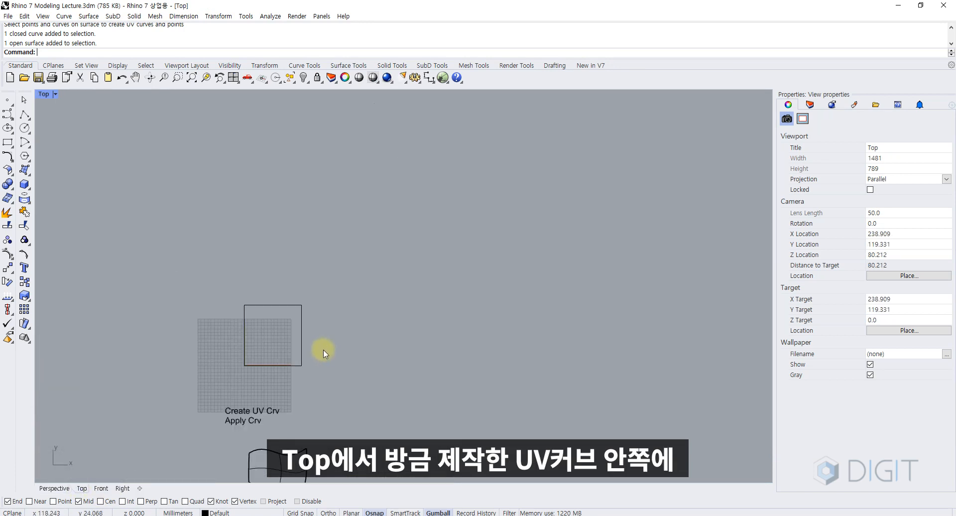
{"action": "scroll", "coordinate": [283, 354], "scroll_direction": "up", "scroll_amount": 5}
{"action": "scroll", "coordinate": [282, 352], "scroll_direction": "up", "scroll_amount": 10}
{"action": "left_click", "coordinate": [260, 344]}
{"action": "left_click", "coordinate": [211, 336]}
{"action": "scroll", "coordinate": [209, 335], "scroll_direction": "down", "scroll_amount": 8}
{"action": "right_click_drag", "start_coordinate": [215, 367], "coordinate": [273, 290]}
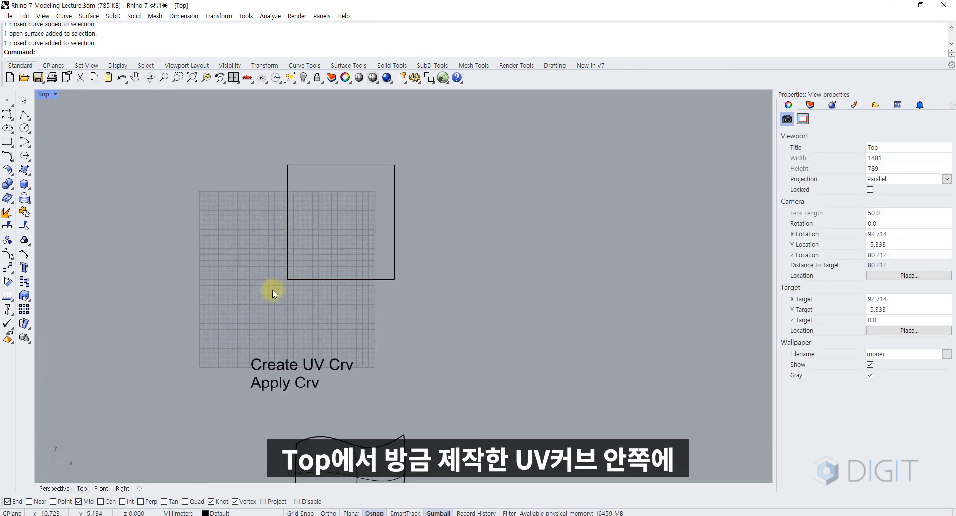
{"action": "left_click_drag", "start_coordinate": [207, 347], "coordinate": [371, 376]}
{"action": "left_click", "coordinate": [287, 250]}
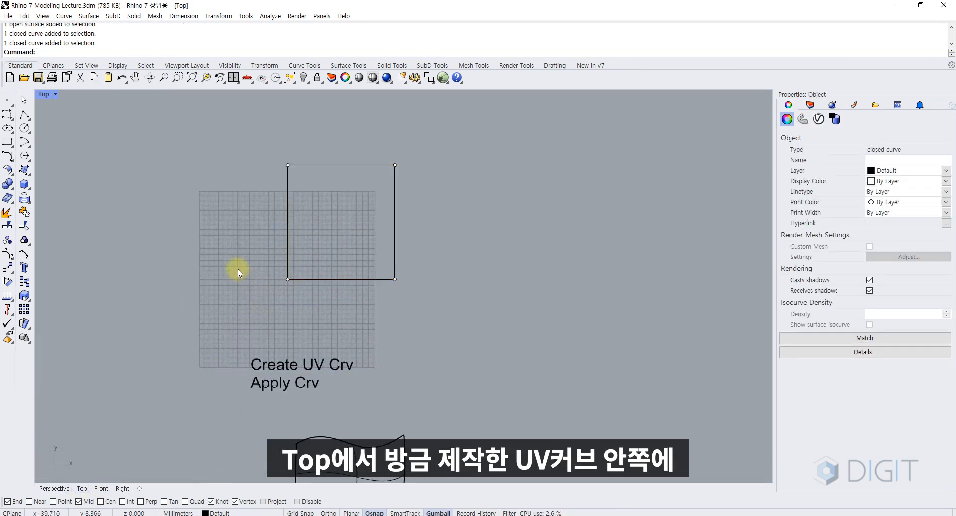
{"action": "left_click", "coordinate": [237, 269]}
Draw a five-point freeform curve sweeping across the upper part of the UV rectangle, and shift it slightly upward.
{"action": "scroll", "coordinate": [278, 201], "scroll_direction": "up", "scroll_amount": 2}
{"action": "right_click_drag", "start_coordinate": [277, 200], "coordinate": [234, 255]}
{"action": "type", "text": "c"}
{"action": "key", "text": "space"}
{"action": "left_click", "coordinate": [168, 235]}
{"action": "left_click", "coordinate": [259, 262]}
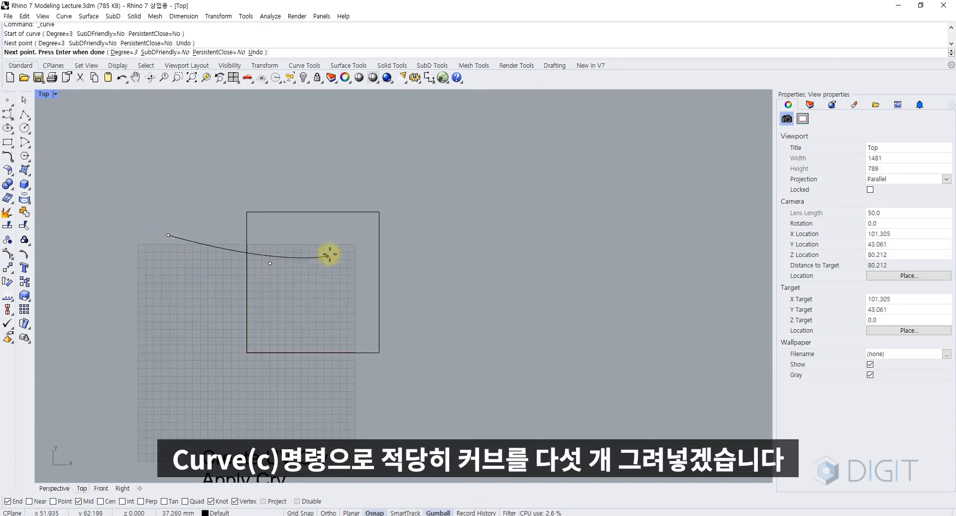
{"action": "left_click", "coordinate": [329, 254]}
{"action": "left_click", "coordinate": [404, 203]}
{"action": "left_click", "coordinate": [430, 143]}
{"action": "key", "text": "space"}
{"action": "left_click_drag", "start_coordinate": [392, 178], "coordinate": [406, 163]}
{"action": "left_click", "coordinate": [363, 248]}
Draw a four-point arched curve across the middle of the UV rectangle, extending past both sides.
{"action": "type", "text": "c"}
{"action": "left_click", "coordinate": [188, 300]}
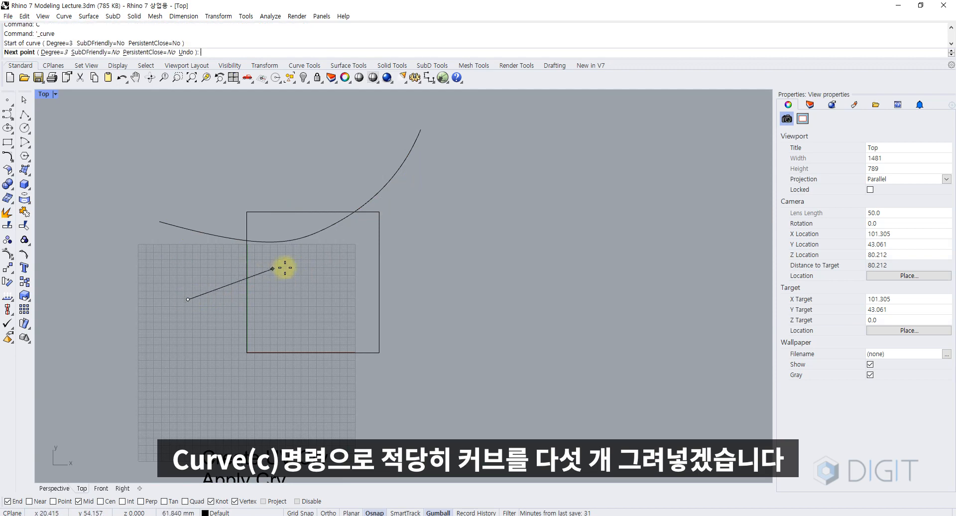
{"action": "left_click", "coordinate": [293, 264]}
{"action": "left_click", "coordinate": [389, 268]}
{"action": "left_click", "coordinate": [482, 351]}
{"action": "key", "text": "space"}
Draw a gently S-shaped five-point curve running from below the UV rectangle to above it.
{"action": "key", "text": "c"}
{"action": "key", "text": "space"}
{"action": "left_click", "coordinate": [289, 430]}
{"action": "left_click", "coordinate": [286, 353]}
{"action": "left_click", "coordinate": [345, 193]}
{"action": "left_click", "coordinate": [323, 127]}
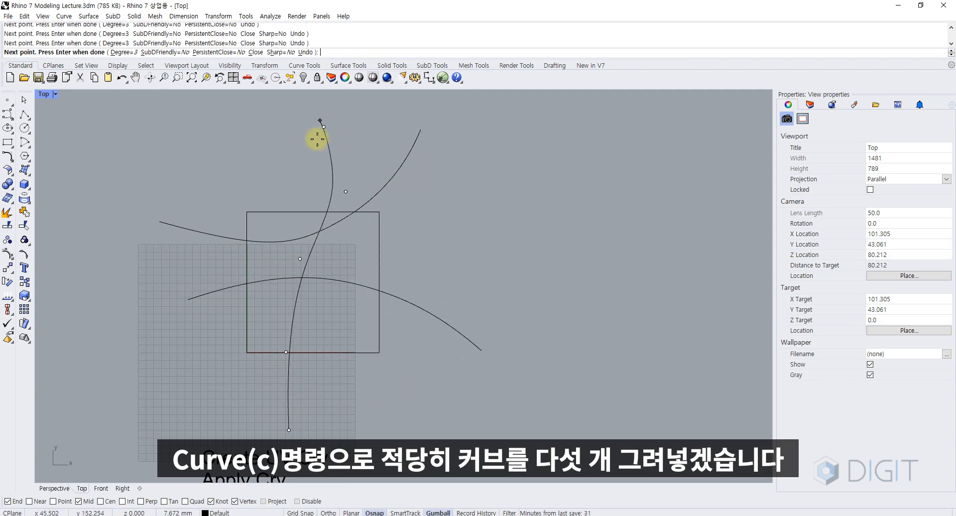
{"action": "key", "text": "space"}
Draw a six-point S-shaped curve descending across the UV rectangle from its left side, and move it up and right.
{"action": "key", "text": "c"}
{"action": "key", "text": "space"}
{"action": "left_click", "coordinate": [138, 275]}
{"action": "left_click", "coordinate": [254, 273]}
{"action": "left_click", "coordinate": [285, 353]}
{"action": "left_click", "coordinate": [322, 402]}
{"action": "left_click", "coordinate": [389, 404]}
{"action": "left_click", "coordinate": [435, 388]}
{"action": "key", "text": "space"}
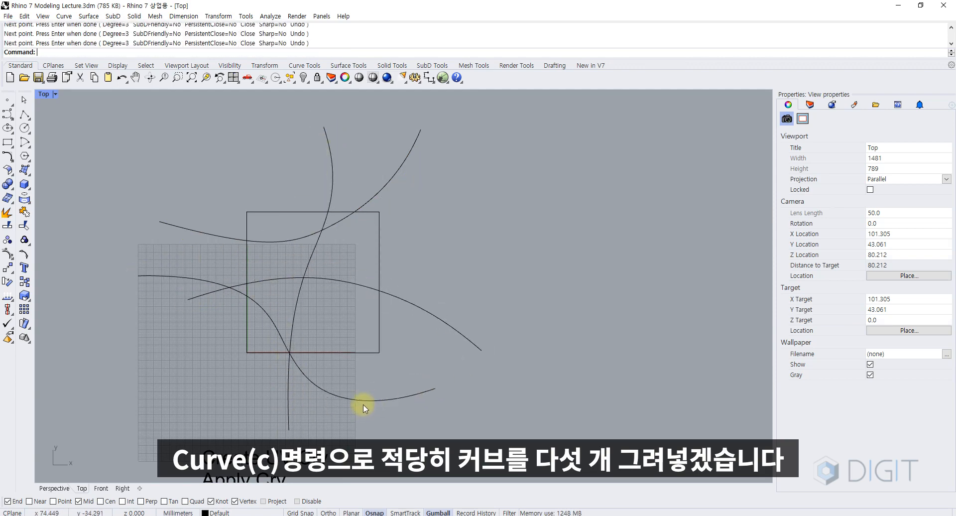
{"action": "left_click_drag", "start_coordinate": [367, 396], "coordinate": [388, 366]}
{"action": "left_click_drag", "start_coordinate": [351, 408], "coordinate": [373, 389]}
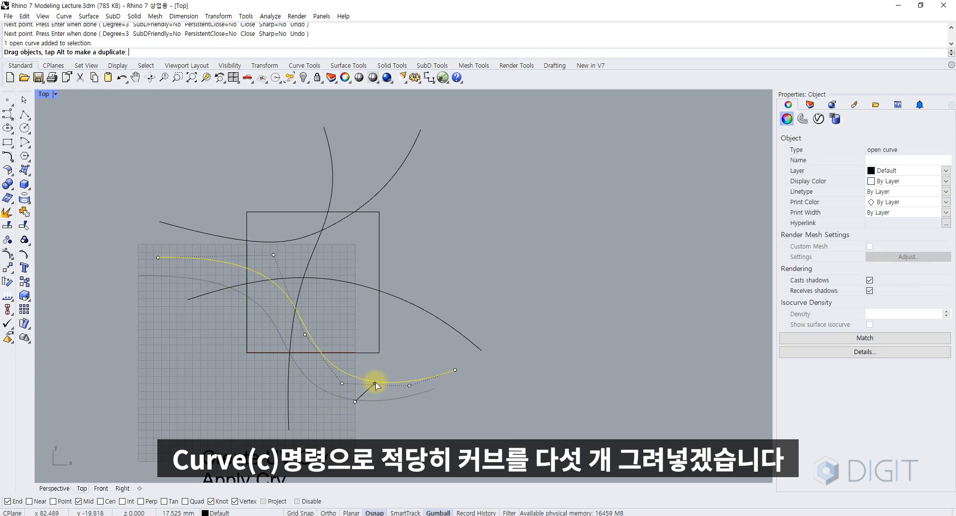
Draw a five-point winding curve through the right part of the UV rectangle, from below its lower edge to beyond its upper right.
{"action": "type", "text": "c"}
{"action": "left_click", "coordinate": [315, 388]}
{"action": "left_click", "coordinate": [375, 338]}
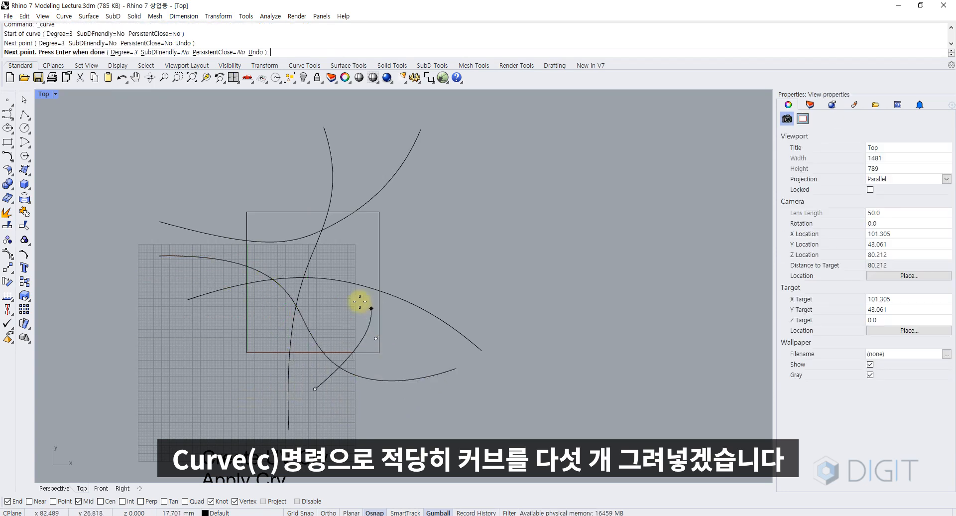
{"action": "left_click", "coordinate": [348, 289]}
{"action": "left_click", "coordinate": [313, 234]}
{"action": "left_click", "coordinate": [457, 185]}
{"action": "key", "text": "space"}
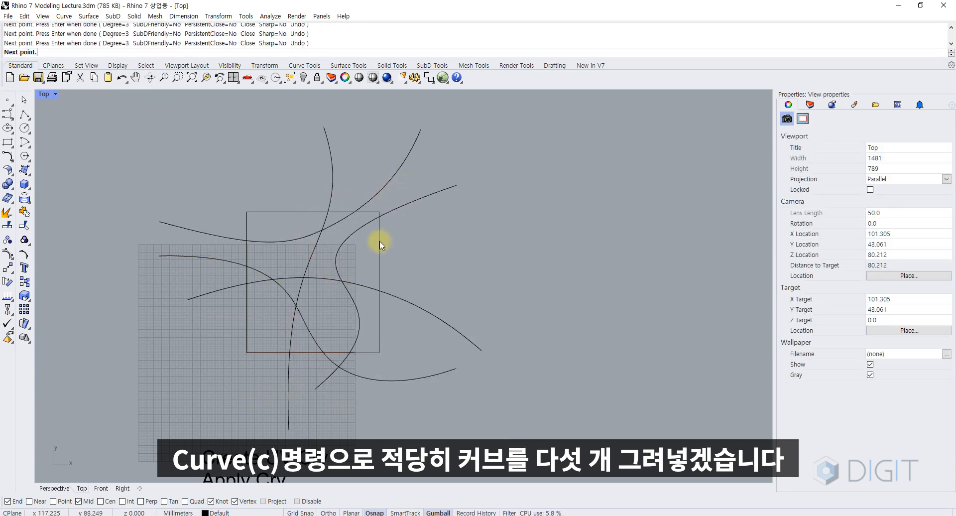
Move the winding curve in the right part of the UV rectangle slightly down and to the right.
{"action": "scroll", "coordinate": [335, 259], "scroll_direction": "up", "scroll_amount": 6}
{"action": "left_click_drag", "start_coordinate": [335, 258], "coordinate": [343, 273]}
{"action": "left_click", "coordinate": [387, 262]}
{"action": "right_click_drag", "start_coordinate": [388, 264], "coordinate": [418, 253]}
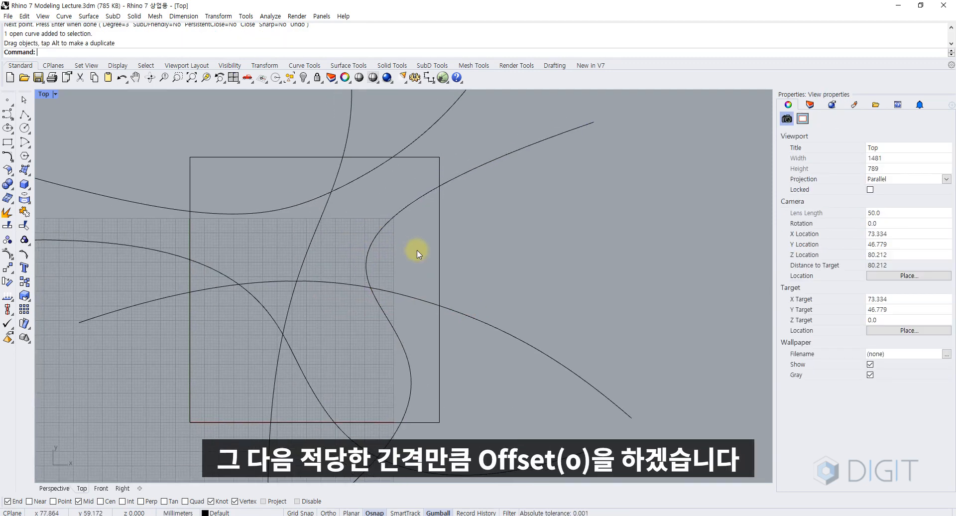
Offset the UV rectangle inward by 4 mm.
{"action": "left_click_drag", "start_coordinate": [468, 242], "coordinate": [428, 256]}
{"action": "left_click", "coordinate": [429, 256]}
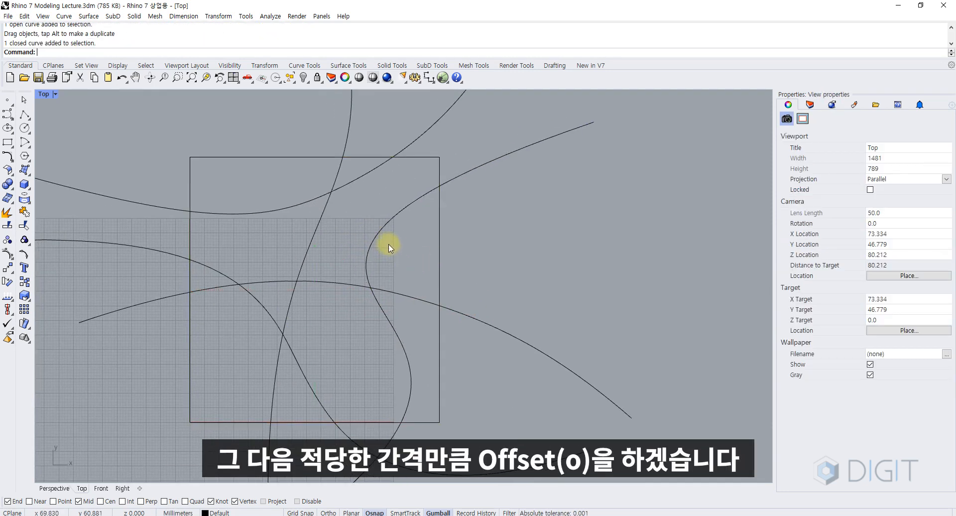
{"action": "left_click", "coordinate": [377, 234]}
{"action": "left_click", "coordinate": [422, 264]}
{"action": "left_click", "coordinate": [439, 253]}
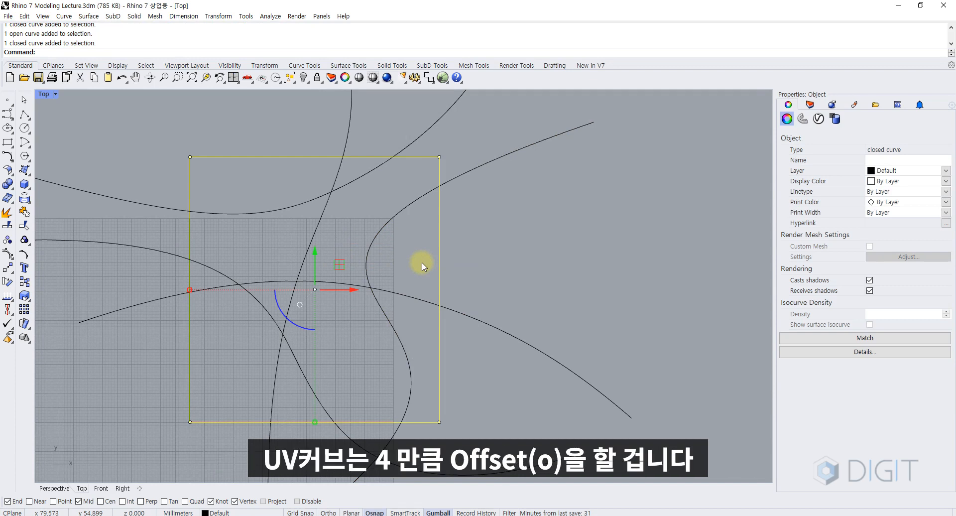
{"action": "type", "text": "O"}
{"action": "key", "text": "Return"}
{"action": "type", "text": "4"}
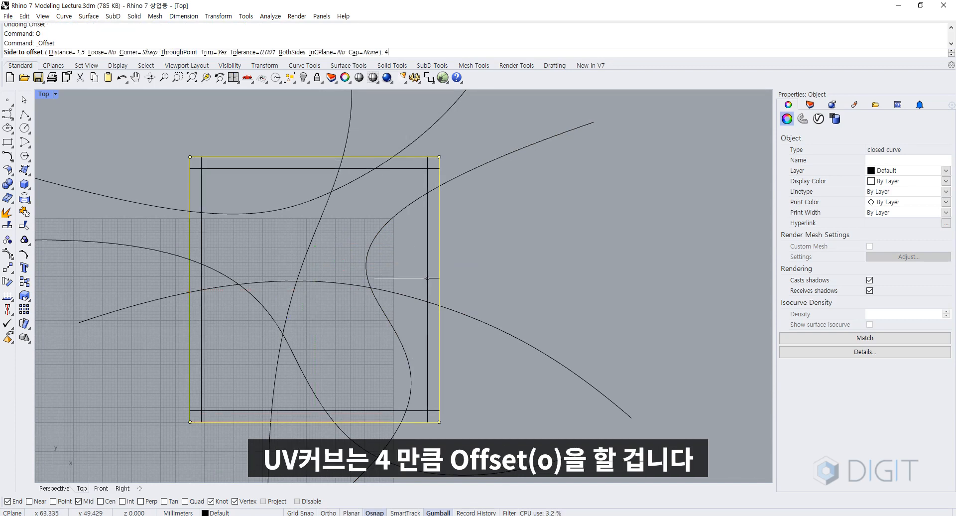
{"action": "left_click", "coordinate": [375, 283]}
Offset the winding curve 2 mm toward its left side and the arched curve 2 mm downward.
{"action": "left_click", "coordinate": [391, 259]}
{"action": "left_click", "coordinate": [353, 271]}
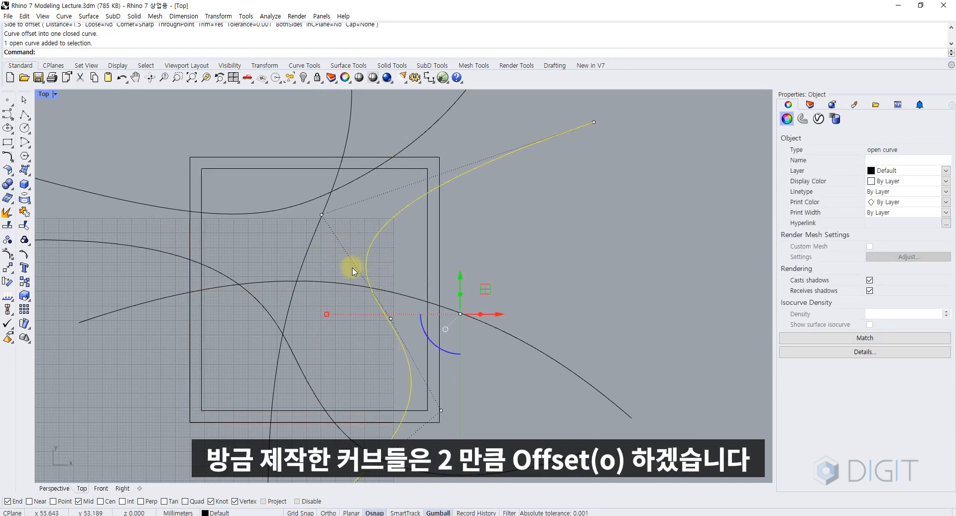
{"action": "type", "text": "o"}
{"action": "key", "text": "Return"}
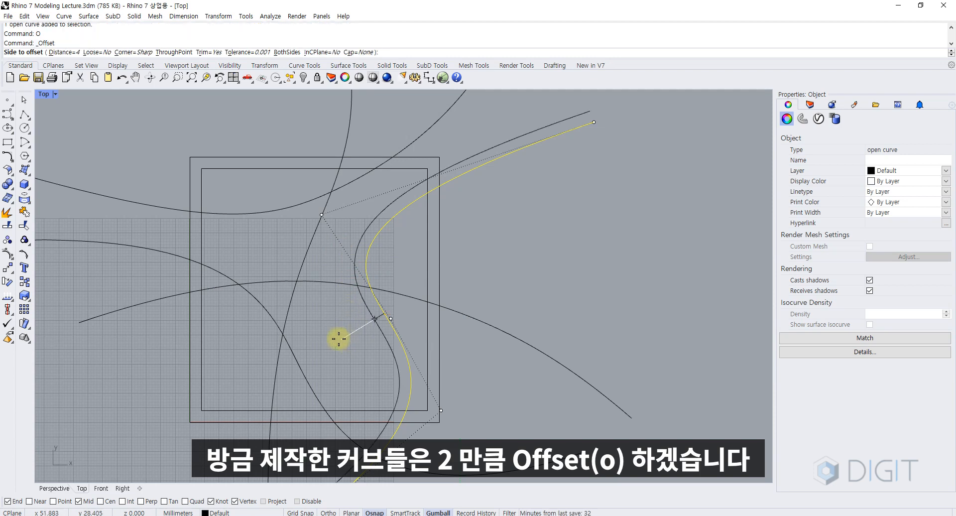
{"action": "left_click", "coordinate": [311, 342]}
{"action": "left_click", "coordinate": [330, 282]}
{"action": "type", "text": "o"}
{"action": "key", "text": "Return"}
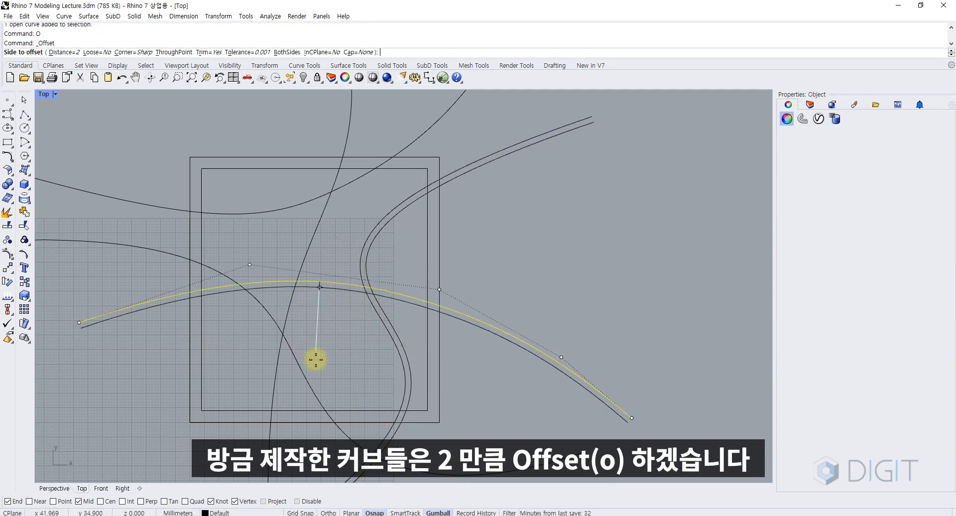
{"action": "left_click", "coordinate": [315, 353]}
Offset the descending S-shaped curve, the steep S-shaped curve and the upper curve by 2 mm each.
{"action": "left_click", "coordinate": [301, 372]}
{"action": "type", "text": "o"}
{"action": "key", "text": "Return"}
{"action": "left_click", "coordinate": [330, 353]}
{"action": "key", "text": "Escape"}
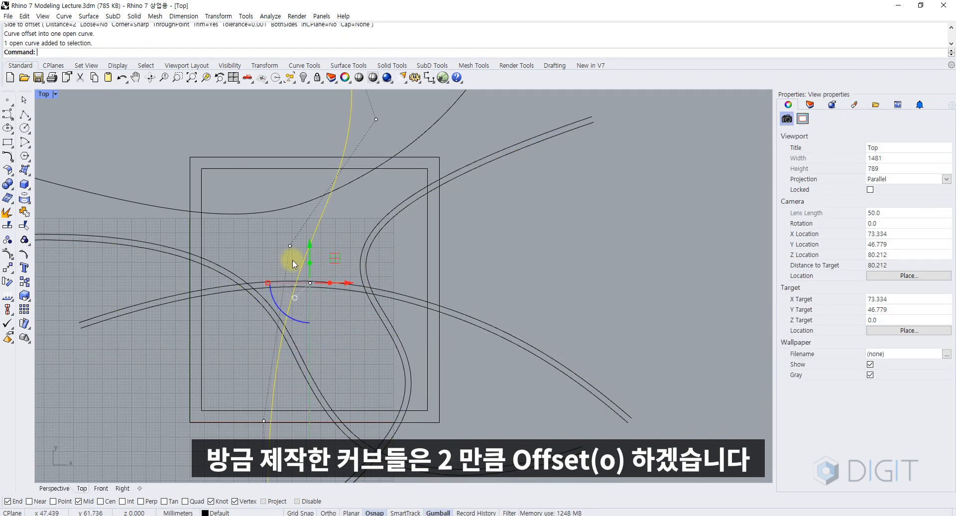
{"action": "left_click", "coordinate": [242, 219]}
{"action": "type", "text": "o"}
{"action": "key", "text": "Return"}
{"action": "left_click", "coordinate": [244, 273]}
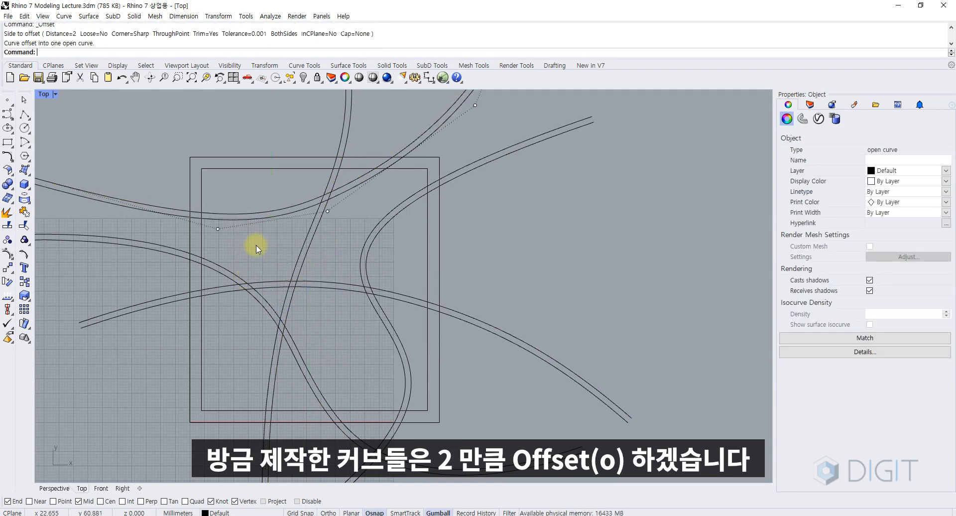
With all pattern curves as cutting objects, trim the steep curve pair's crossing with the UV rectangle's lower border band.
{"action": "scroll", "coordinate": [272, 255], "scroll_direction": "down", "scroll_amount": 2}
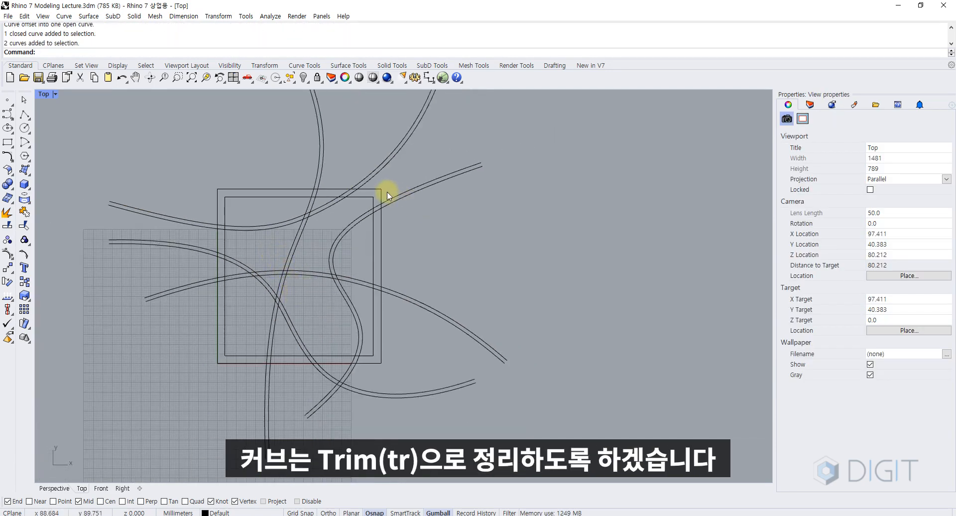
{"action": "type", "text": "trim"}
{"action": "key", "text": "Return"}
{"action": "left_click_drag", "start_coordinate": [410, 161], "coordinate": [147, 377]}
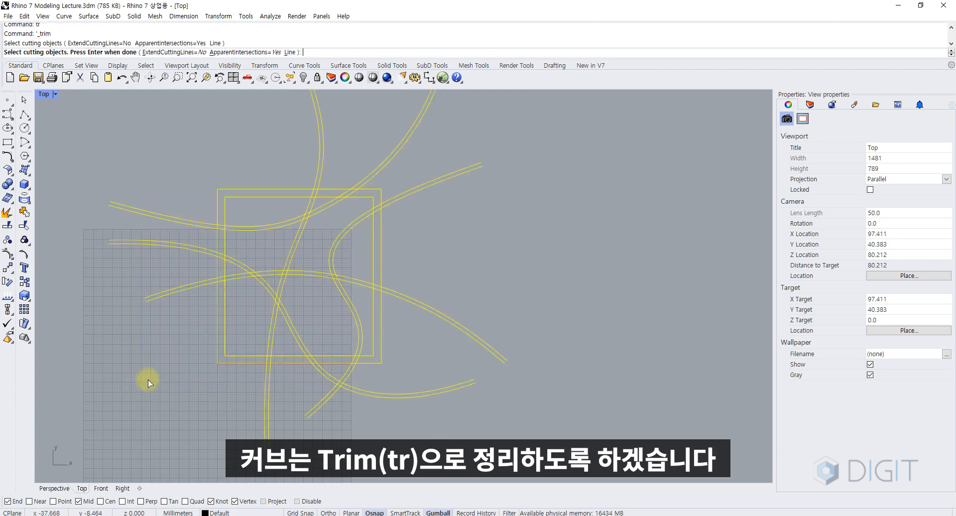
{"action": "key", "text": "Return"}
{"action": "scroll", "coordinate": [274, 374], "scroll_direction": "up", "scroll_amount": 14}
{"action": "scroll", "coordinate": [323, 356], "scroll_direction": "up", "scroll_amount": 1}
{"action": "left_click", "coordinate": [321, 350]}
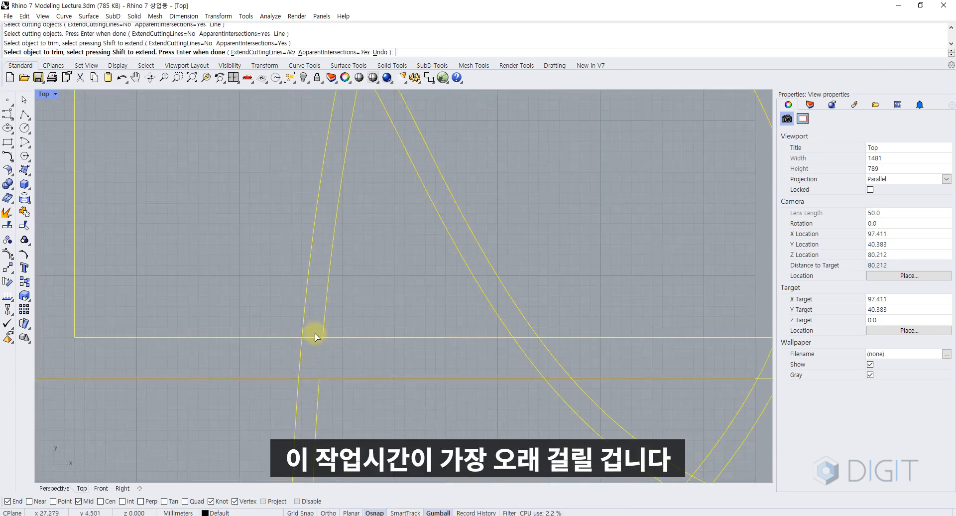
{"action": "left_click", "coordinate": [314, 337]}
{"action": "left_click", "coordinate": [302, 347]}
Trim the crossings of the descending and winding curve pairs with the lower border band.
{"action": "left_click", "coordinate": [526, 356]}
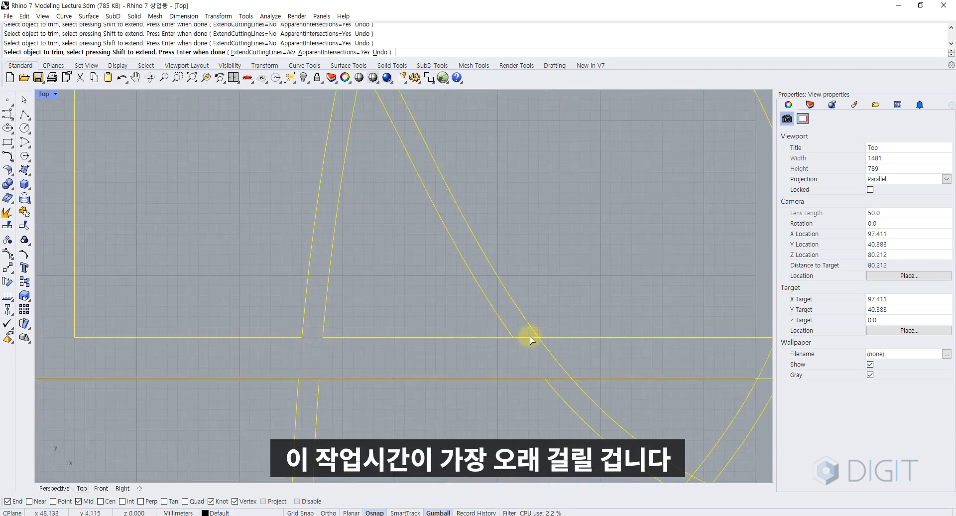
{"action": "left_click", "coordinate": [529, 337]}
{"action": "left_click", "coordinate": [542, 348]}
{"action": "scroll", "coordinate": [467, 362], "scroll_direction": "down", "scroll_amount": 2}
{"action": "right_click_drag", "start_coordinate": [467, 362], "coordinate": [298, 354]}
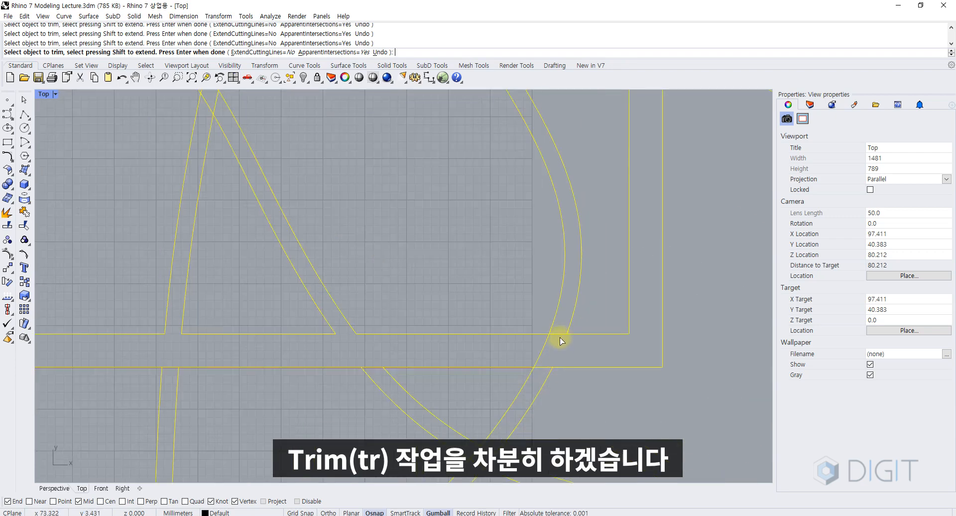
{"action": "scroll", "coordinate": [538, 252], "scroll_direction": "down", "scroll_amount": 4}
Trim the overlapping segments where the arched pair crosses the winding, steep and descending curve pairs.
{"action": "scroll", "coordinate": [477, 263], "scroll_direction": "up", "scroll_amount": 8}
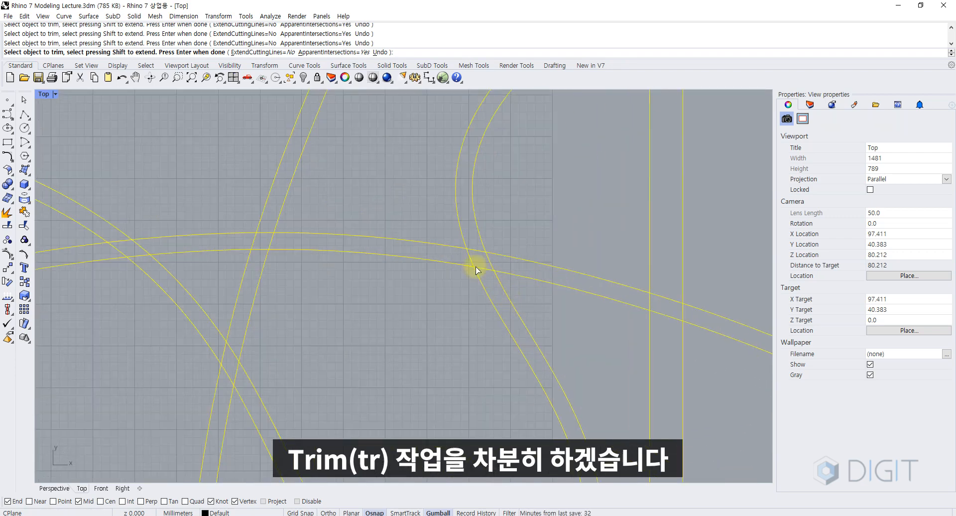
{"action": "left_click", "coordinate": [466, 264]}
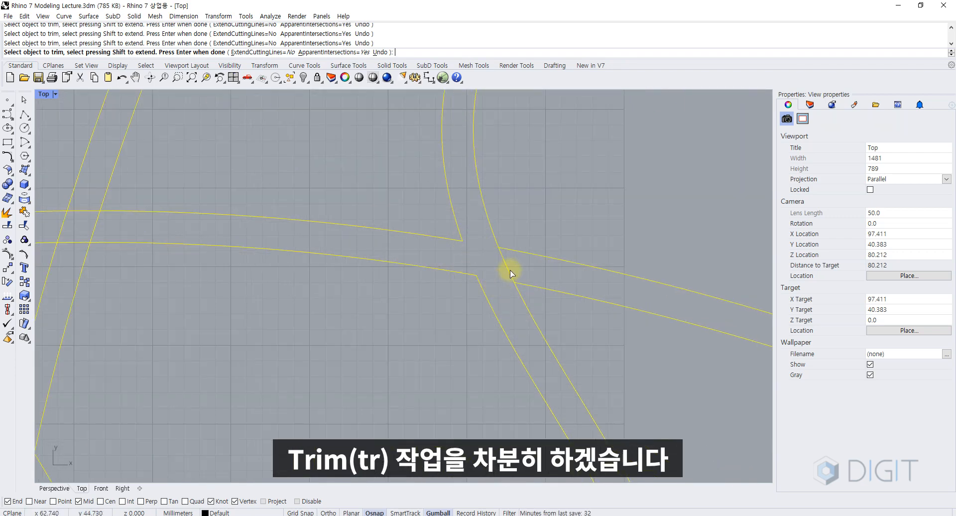
{"action": "scroll", "coordinate": [498, 279], "scroll_direction": "down", "scroll_amount": 3}
{"action": "scroll", "coordinate": [369, 277], "scroll_direction": "up", "scroll_amount": 5}
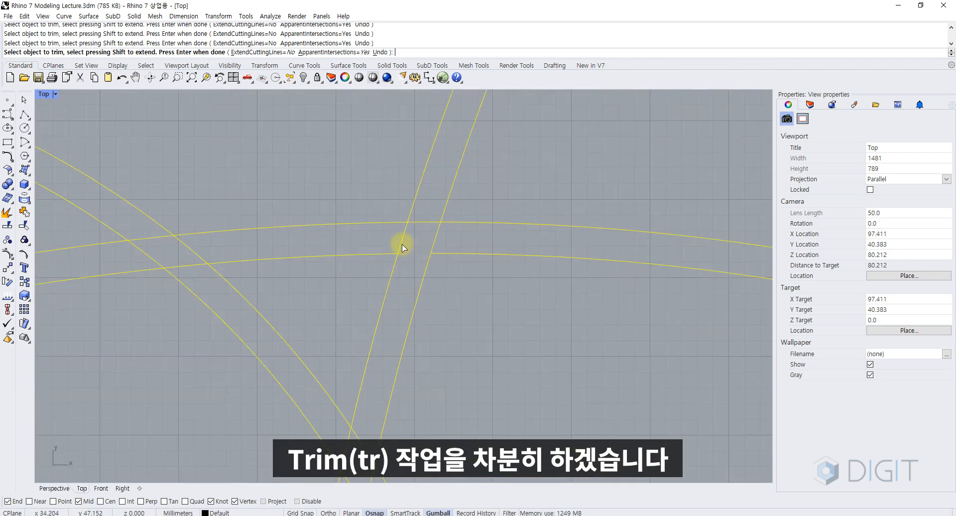
{"action": "left_click", "coordinate": [434, 236]}
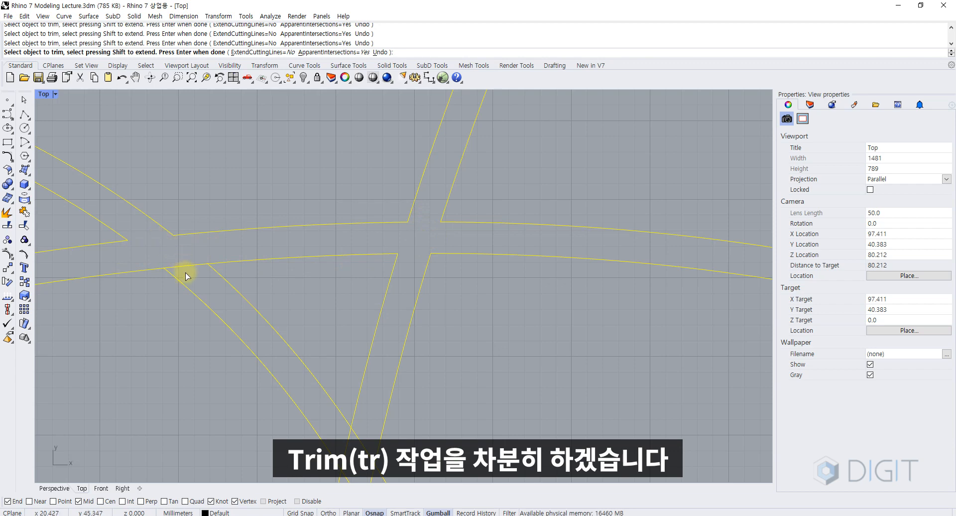
Trim the crossings of the arched and descending curve pairs with the left border band.
{"action": "scroll", "coordinate": [194, 268], "scroll_direction": "down", "scroll_amount": 3}
{"action": "scroll", "coordinate": [198, 277], "scroll_direction": "up", "scroll_amount": 4}
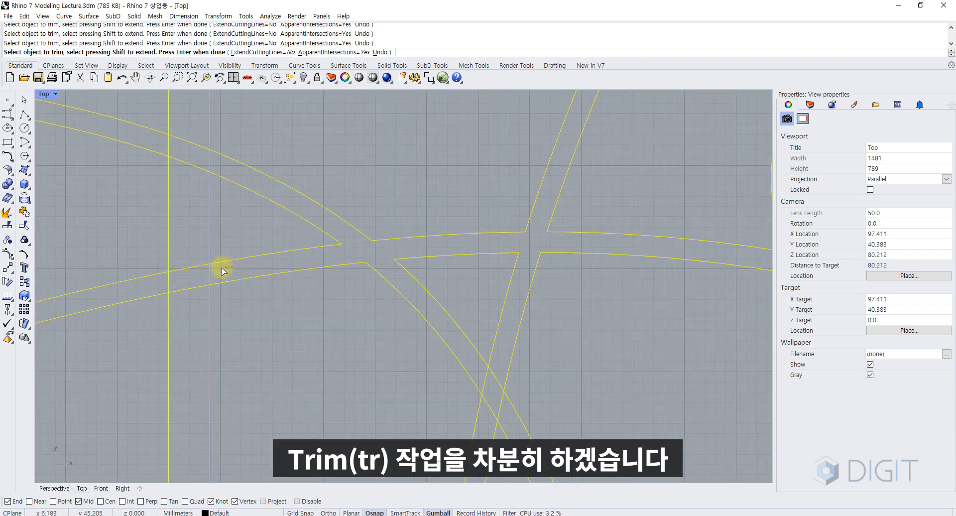
{"action": "left_click", "coordinate": [194, 287]}
{"action": "left_click", "coordinate": [194, 267]}
{"action": "left_click", "coordinate": [201, 144]}
{"action": "left_click", "coordinate": [202, 168]}
Trim the upper curve pair at the left border, at the steep pair, and at the top border band.
{"action": "scroll", "coordinate": [211, 169], "scroll_direction": "down", "scroll_amount": 4}
{"action": "scroll", "coordinate": [221, 210], "scroll_direction": "up", "scroll_amount": 3}
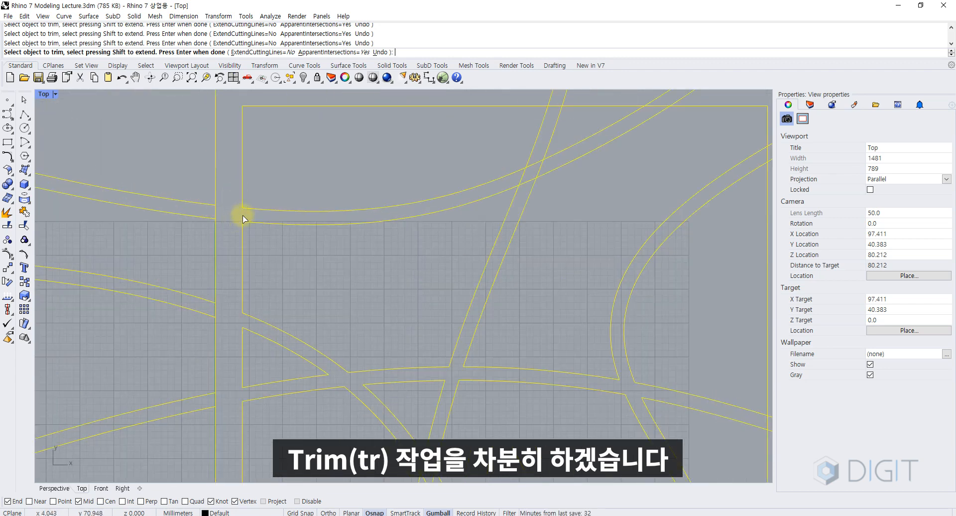
{"action": "scroll", "coordinate": [243, 219], "scroll_direction": "down", "scroll_amount": 4}
{"action": "scroll", "coordinate": [337, 215], "scroll_direction": "up", "scroll_amount": 4}
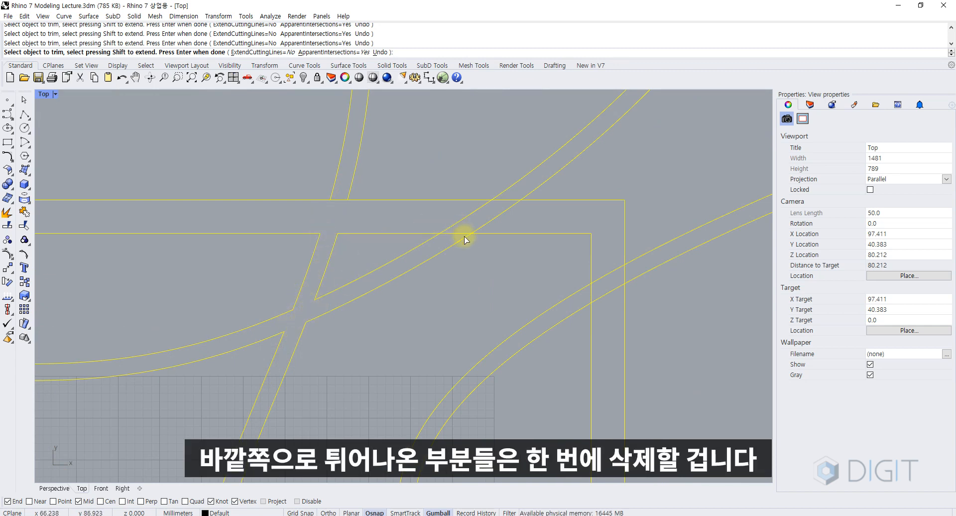
{"action": "left_click", "coordinate": [488, 223]}
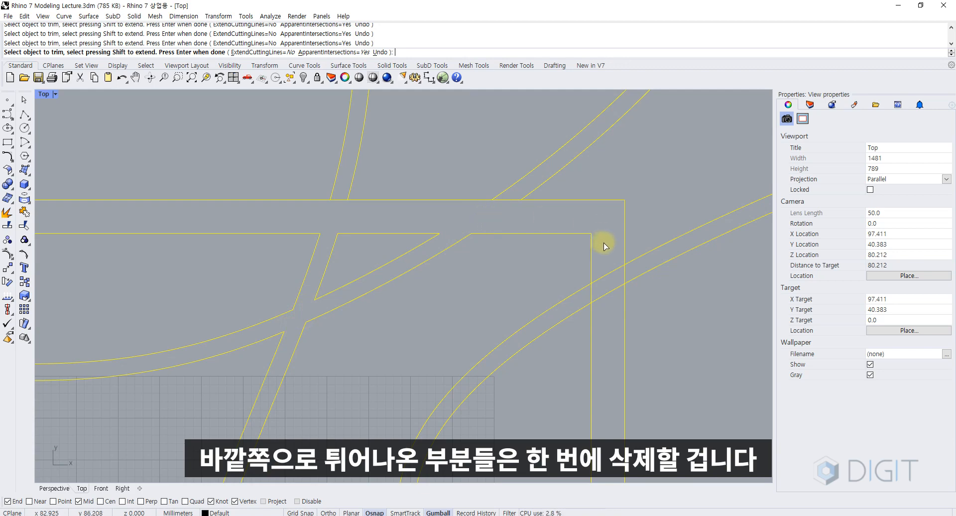
Trim the crossings of the winding and arched curve pairs with the right border band, and finish trimming.
{"action": "left_click", "coordinate": [593, 291]}
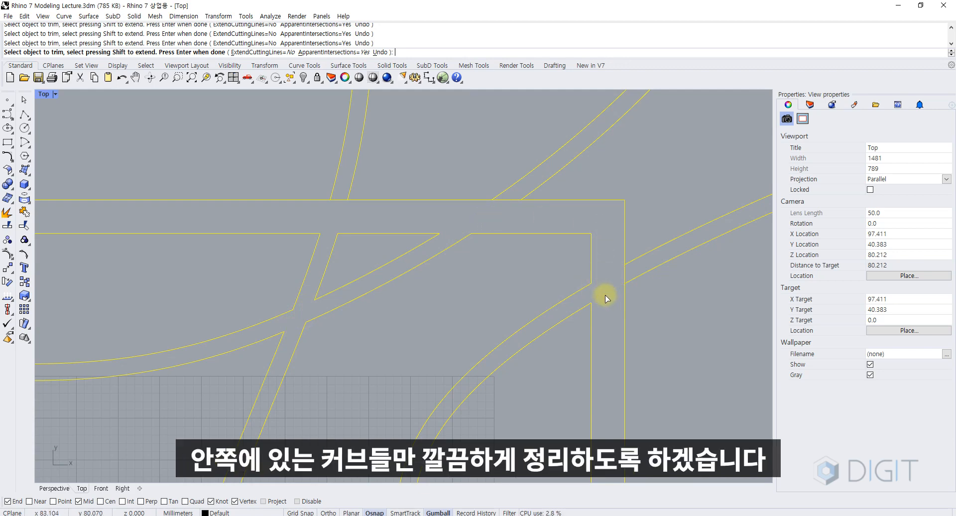
{"action": "scroll", "coordinate": [606, 298], "scroll_direction": "down", "scroll_amount": 3}
{"action": "scroll", "coordinate": [487, 250], "scroll_direction": "up", "scroll_amount": 3}
{"action": "scroll", "coordinate": [476, 354], "scroll_direction": "down", "scroll_amount": 3}
{"action": "scroll", "coordinate": [529, 346], "scroll_direction": "up", "scroll_amount": 4}
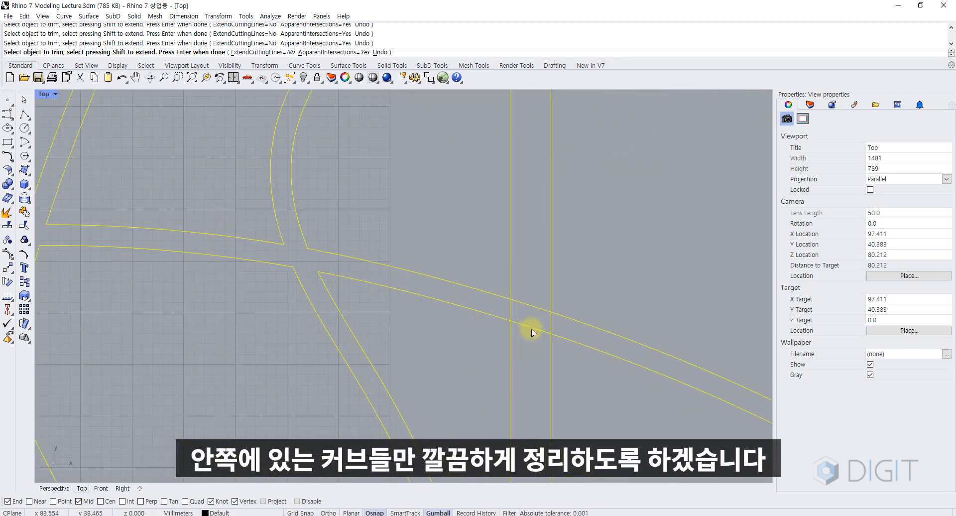
{"action": "scroll", "coordinate": [510, 312], "scroll_direction": "down", "scroll_amount": 4}
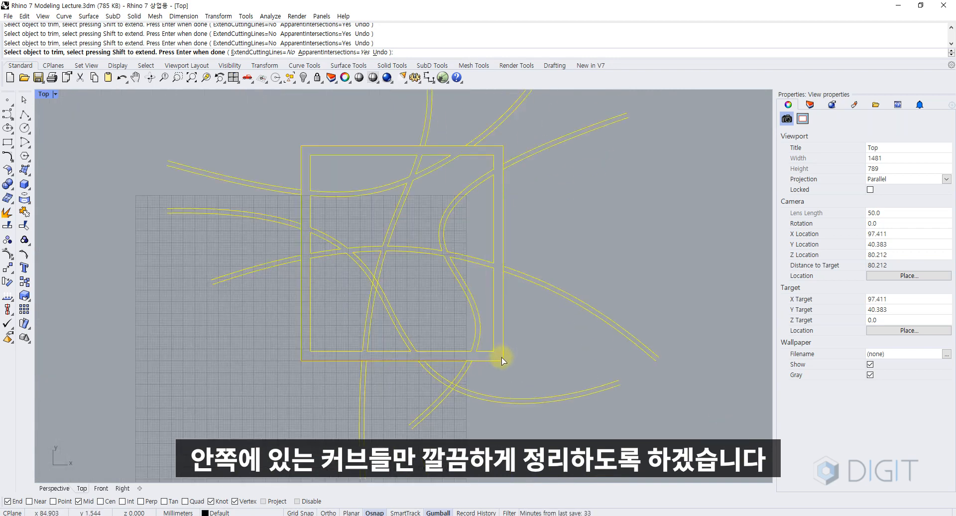
{"action": "key", "text": "Return"}
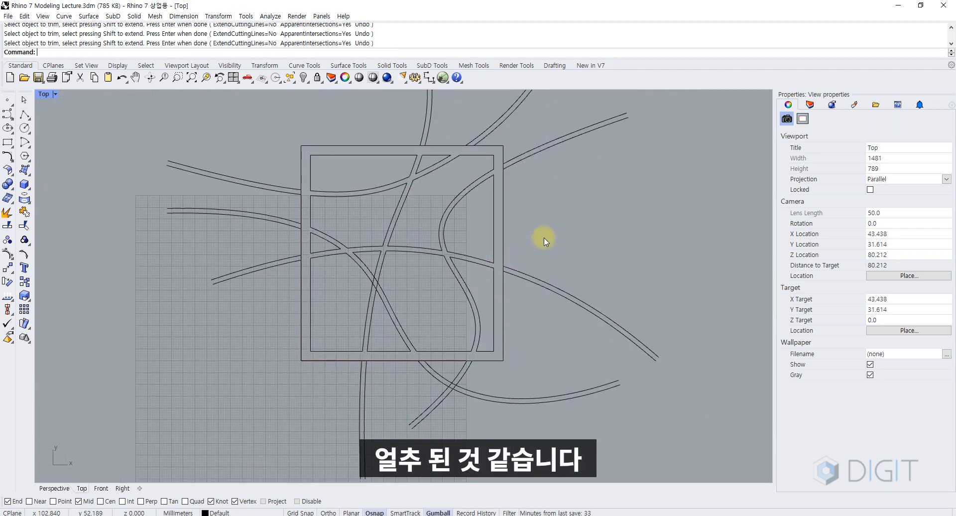
Delete all leftover curve pieces extending outside the UV rectangle.
{"action": "right_click_drag", "start_coordinate": [544, 239], "coordinate": [508, 248]}
{"action": "left_click_drag", "start_coordinate": [543, 289], "coordinate": [526, 410]}
{"action": "left_click_drag", "start_coordinate": [448, 392], "coordinate": [309, 430], "text": "shift"}
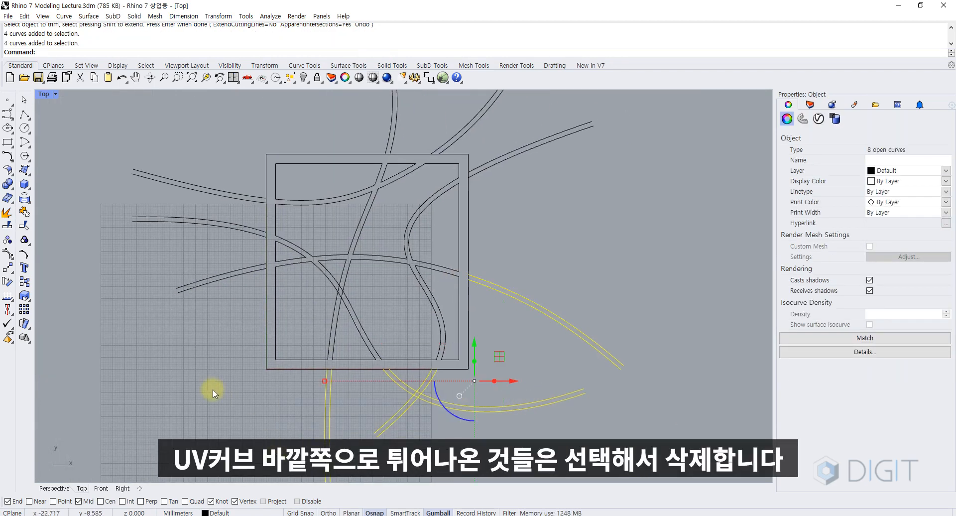
{"action": "left_click_drag", "start_coordinate": [212, 318], "coordinate": [168, 171], "text": "shift"}
{"action": "right_click_drag", "start_coordinate": [367, 123], "coordinate": [339, 185]}
{"action": "left_click_drag", "start_coordinate": [319, 178], "coordinate": [318, 178], "text": "shift"}
{"action": "left_click_drag", "start_coordinate": [578, 162], "coordinate": [545, 207], "text": "shift"}
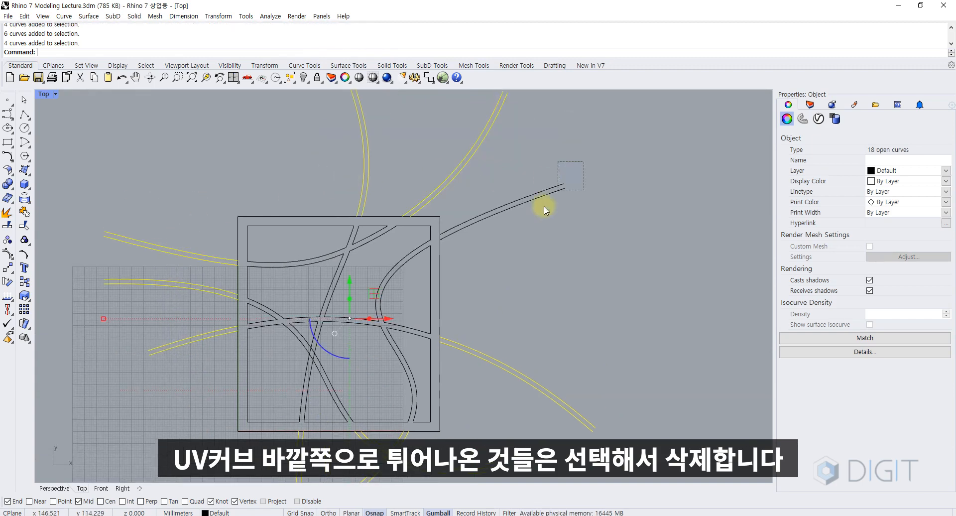
{"action": "key", "text": "Delete"}
Trim the remaining overlapping segments where the steep and descending curve pairs cross inside the rectangle.
{"action": "right_click_drag", "start_coordinate": [455, 298], "coordinate": [459, 254]}
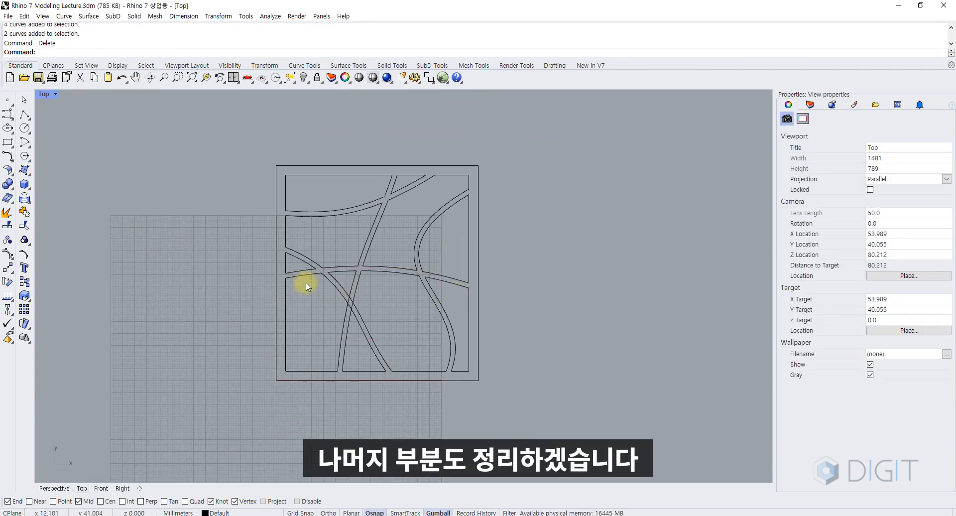
{"action": "scroll", "coordinate": [349, 306], "scroll_direction": "up", "scroll_amount": 10}
{"action": "type", "text": "tr"}
{"action": "key", "text": "Return"}
{"action": "left_click_drag", "start_coordinate": [420, 279], "coordinate": [352, 320]}
{"action": "scroll", "coordinate": [387, 309], "scroll_direction": "up", "scroll_amount": 13}
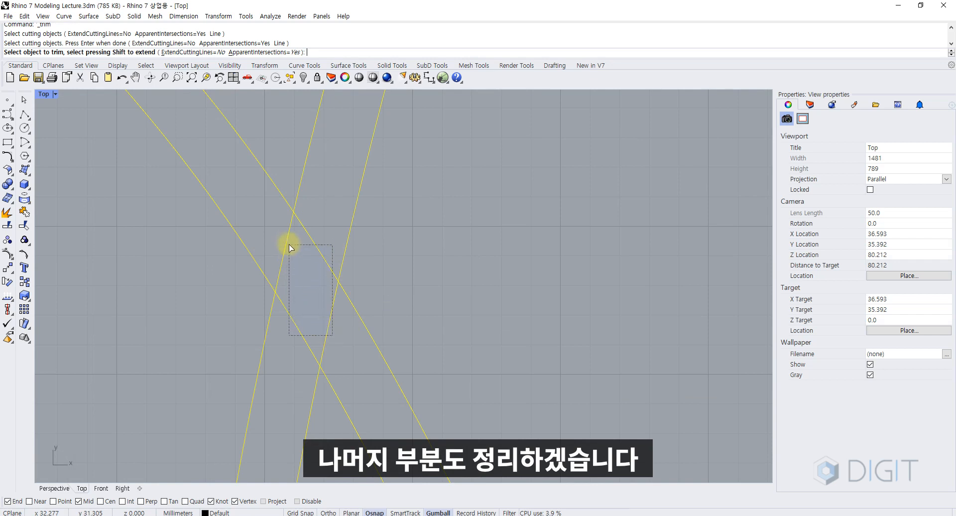
{"action": "left_click", "coordinate": [281, 230]}
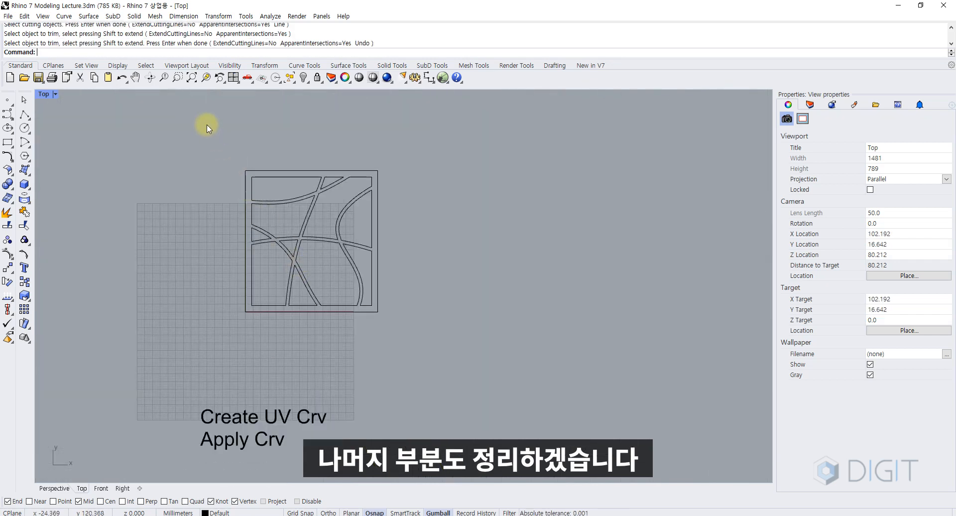
Apply the UV rectangle and its whole trimmed curve pattern onto the lofted surface with ApplyCrv.
{"action": "left_click_drag", "start_coordinate": [207, 124], "coordinate": [425, 256]}
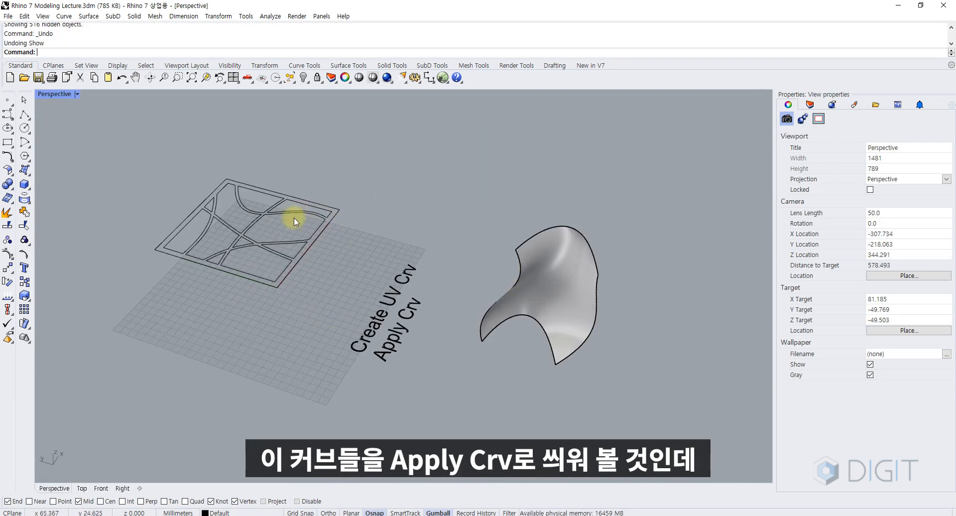
{"action": "type", "text": "applycrv"}
{"action": "key", "text": "Return"}
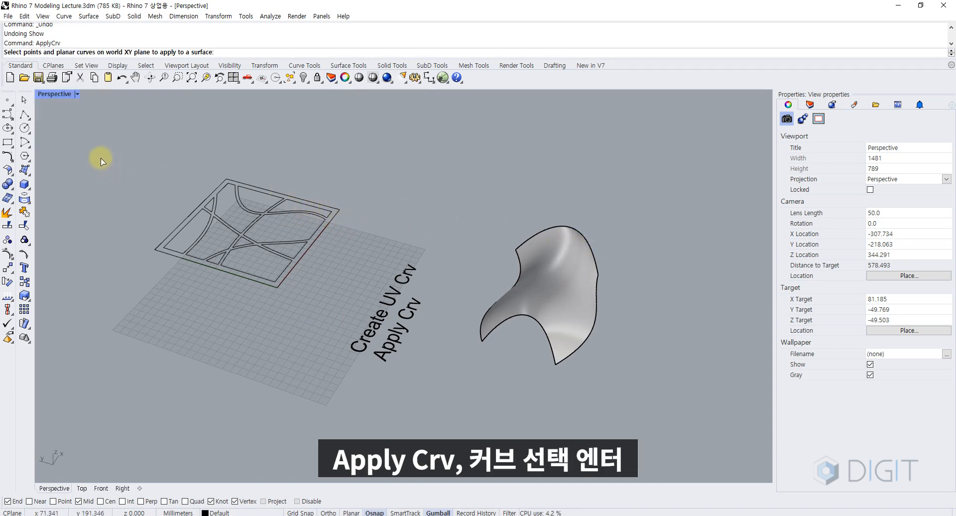
{"action": "left_click_drag", "start_coordinate": [101, 160], "coordinate": [351, 319]}
{"action": "key", "text": "Return"}
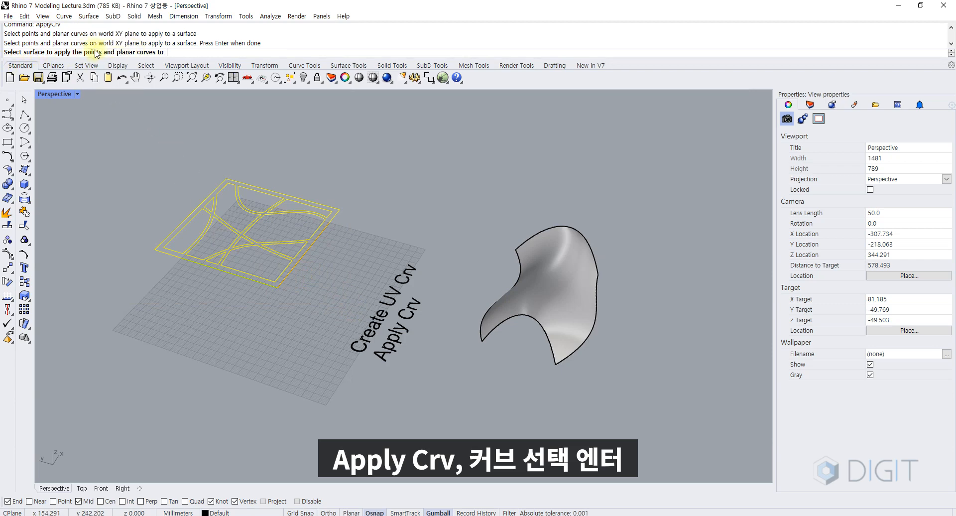
{"action": "left_click", "coordinate": [515, 366]}
Pick the lofted surface as the target of ApplyCrv and clear the selection.
{"action": "mouse_move", "coordinate": [515, 367]}
{"action": "right_mouse_down"}
{"action": "mouse_move", "coordinate": [476, 347]}
{"action": "mouse_move", "coordinate": [431, 343]}
{"action": "mouse_move", "coordinate": [417, 354]}
{"action": "right_mouse_up"}
{"action": "scroll", "coordinate": [474, 347], "scroll_direction": "up", "scroll_amount": 3}
{"action": "scroll", "coordinate": [430, 322], "scroll_direction": "down", "scroll_amount": 3}
{"action": "scroll", "coordinate": [406, 299], "scroll_direction": "up", "scroll_amount": 3}
{"action": "left_click", "coordinate": [488, 335]}
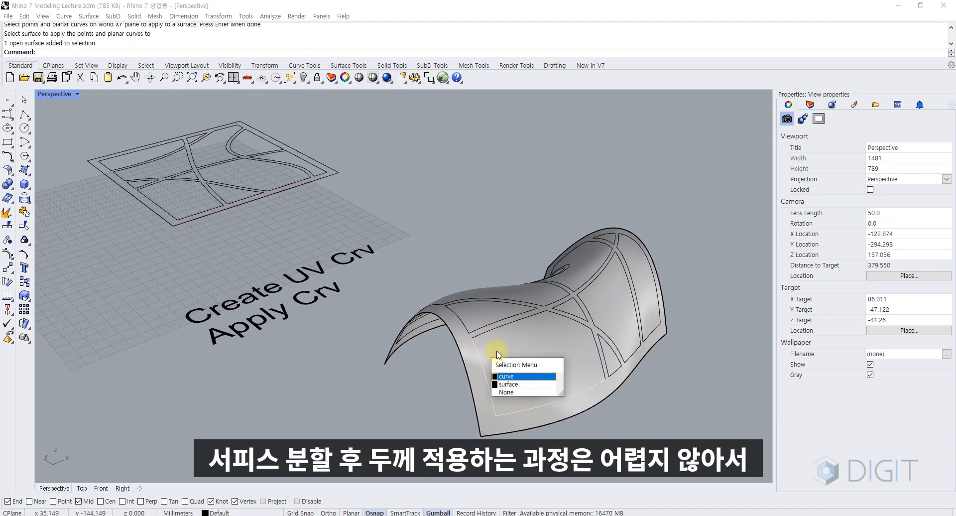
{"action": "left_click", "coordinate": [488, 351]}
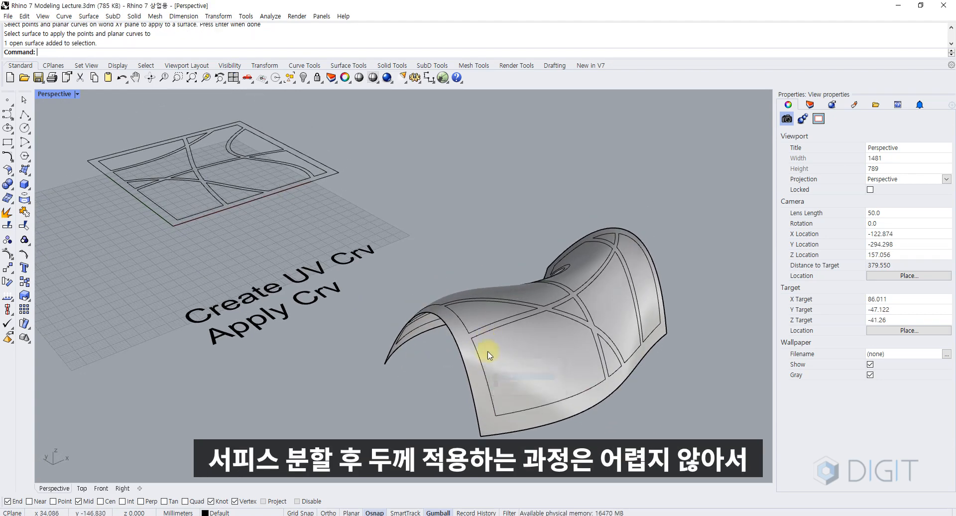
Delete the flat UV rectangle, its curve pattern and the text beside it.
{"action": "right_click_drag", "start_coordinate": [503, 381], "coordinate": [367, 345]}
{"action": "left_click_drag", "start_coordinate": [346, 355], "coordinate": [64, 133]}
{"action": "key", "text": "Delete"}
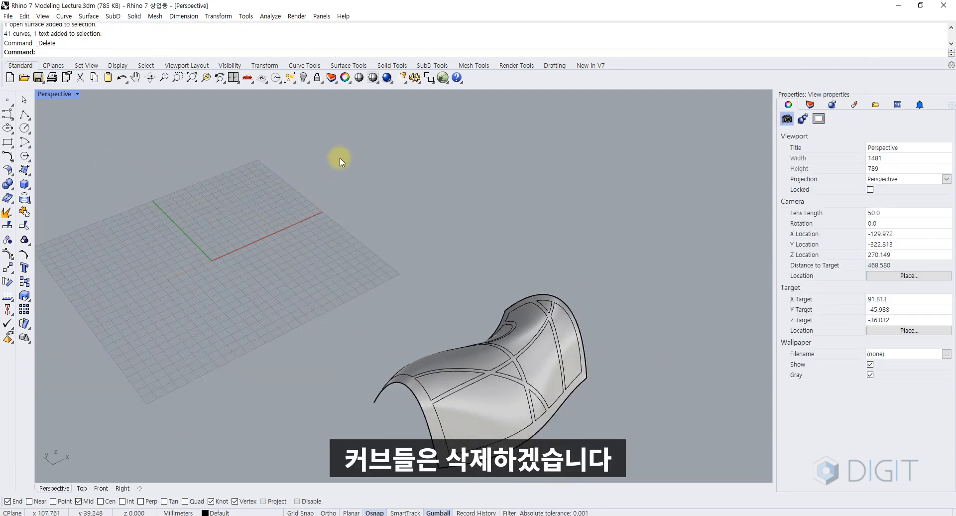
Zoom to the lofted surface and examine the surface and the individual curves applied to it.
{"action": "left_click_drag", "start_coordinate": [327, 207], "coordinate": [681, 493]}
{"action": "type", "text": "zs"}
{"action": "key", "text": "Return"}
{"action": "key", "text": "Escape"}
{"action": "right_click_drag", "start_coordinate": [427, 357], "coordinate": [489, 337]}
{"action": "left_click", "coordinate": [406, 326]}
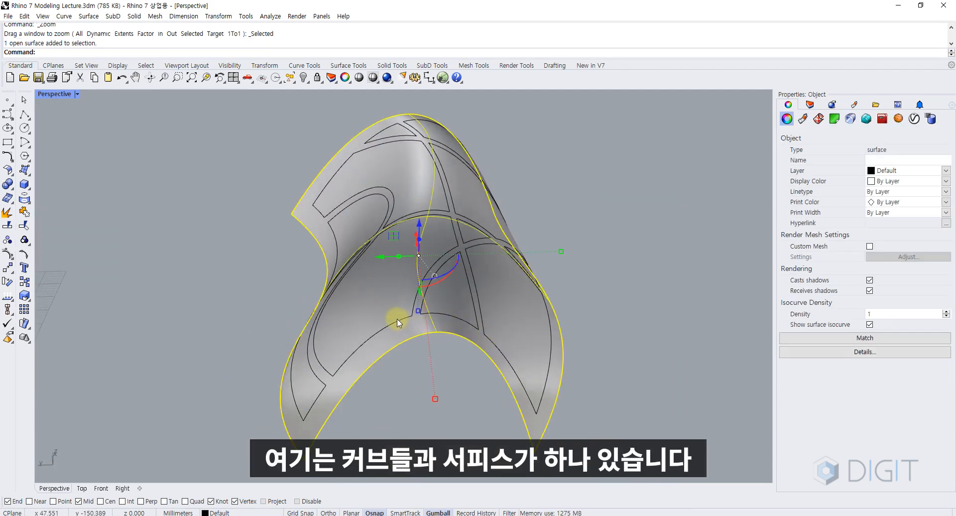
{"action": "left_click", "coordinate": [398, 321]}
{"action": "key", "text": "Escape"}
{"action": "right_click_drag", "start_coordinate": [433, 388], "coordinate": [375, 337]}
{"action": "left_click", "coordinate": [374, 338]}
{"action": "left_click", "coordinate": [319, 343]}
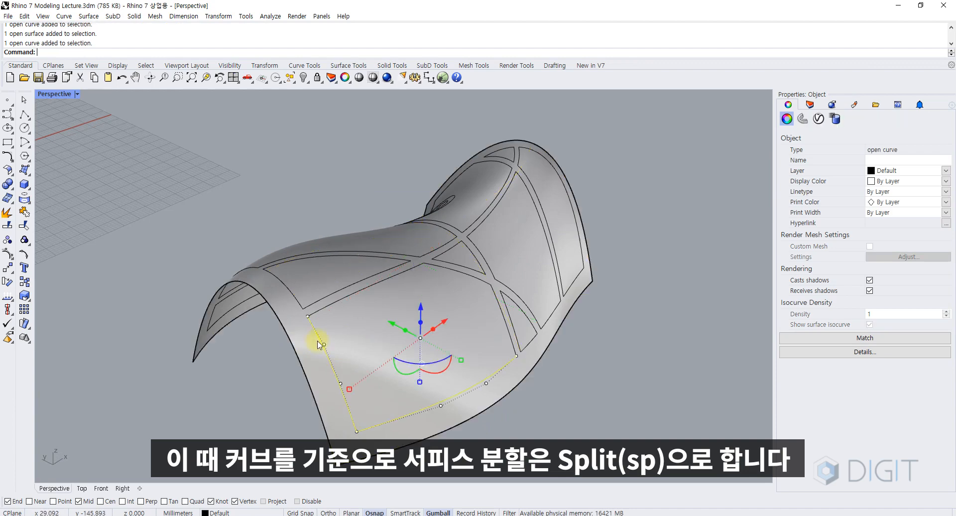
{"action": "left_click", "coordinate": [273, 388]}
Split the lofted surface with all of the curves applied to it.
{"action": "right_click_drag", "start_coordinate": [350, 367], "coordinate": [309, 378]}
{"action": "type", "text": "s"}
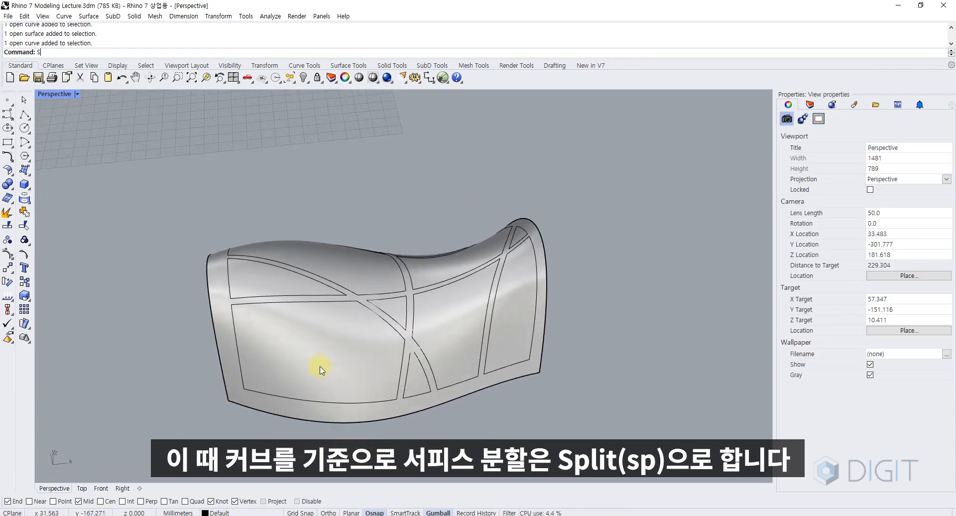
{"action": "type", "text": "p"}
{"action": "key", "text": "Return"}
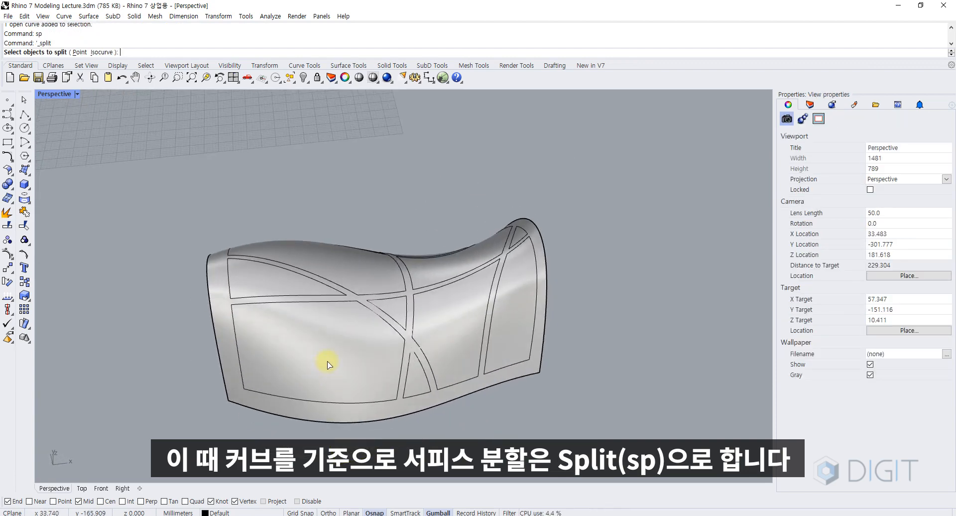
{"action": "left_click", "coordinate": [327, 365]}
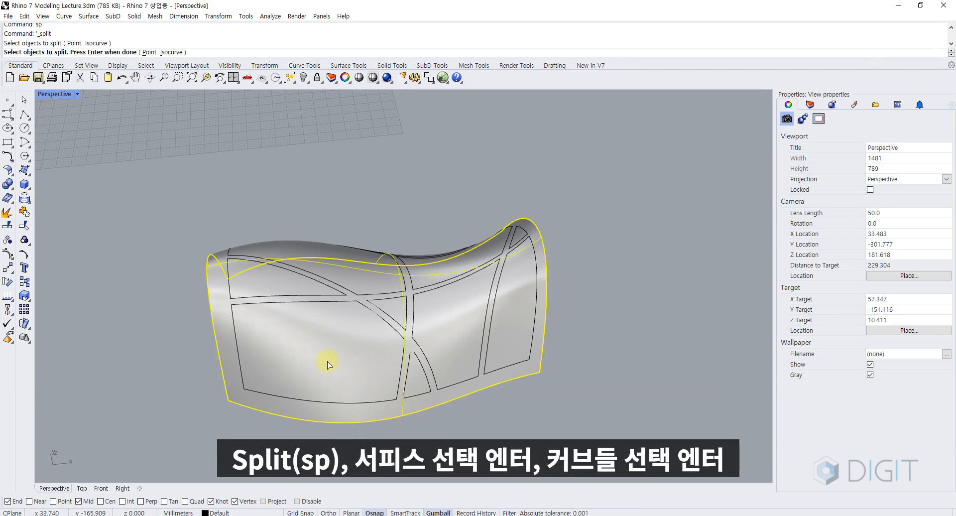
{"action": "key", "text": "Return"}
{"action": "left_click_drag", "start_coordinate": [137, 167], "coordinate": [527, 404]}
{"action": "key", "text": "Return"}
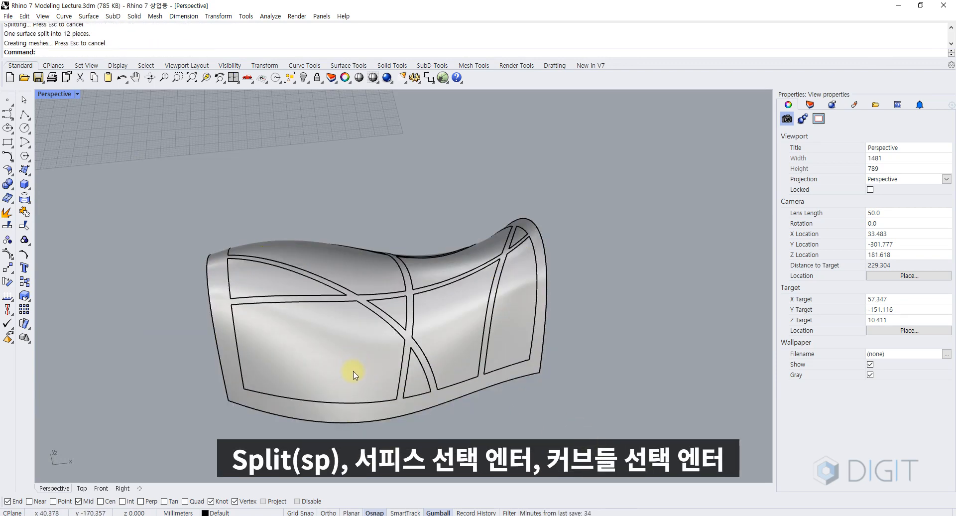
Examine how the split surface divides into inner panels and an outer frame, selecting individual pieces.
{"action": "scroll", "coordinate": [309, 331], "scroll_direction": "up", "scroll_amount": 5}
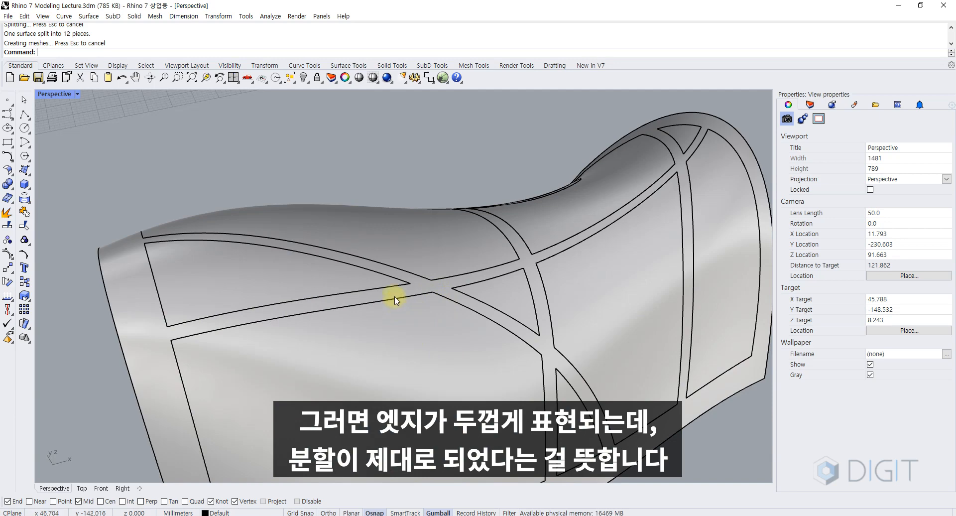
{"action": "right_click_drag", "start_coordinate": [420, 316], "coordinate": [493, 297]}
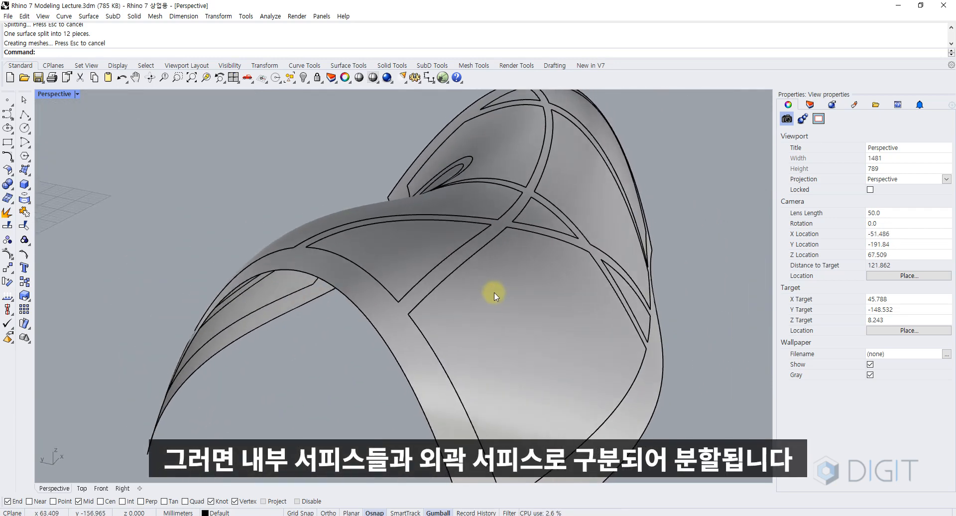
{"action": "left_click", "coordinate": [459, 302]}
{"action": "left_click", "coordinate": [411, 251], "text": "shift"}
{"action": "right_click_drag", "start_coordinate": [411, 251], "coordinate": [446, 299]}
{"action": "left_click", "coordinate": [419, 289], "text": "shift"}
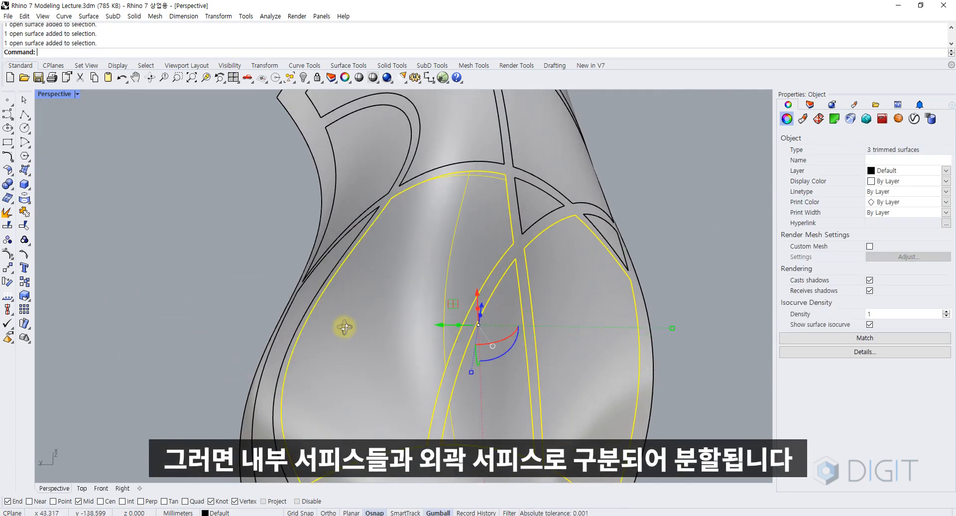
{"action": "right_click_drag", "start_coordinate": [344, 326], "coordinate": [390, 317]}
{"action": "left_click", "coordinate": [332, 311], "text": "shift"}
{"action": "left_click", "coordinate": [317, 218], "text": "shift"}
{"action": "left_click", "coordinate": [217, 264]}
{"action": "left_click", "coordinate": [222, 213]}
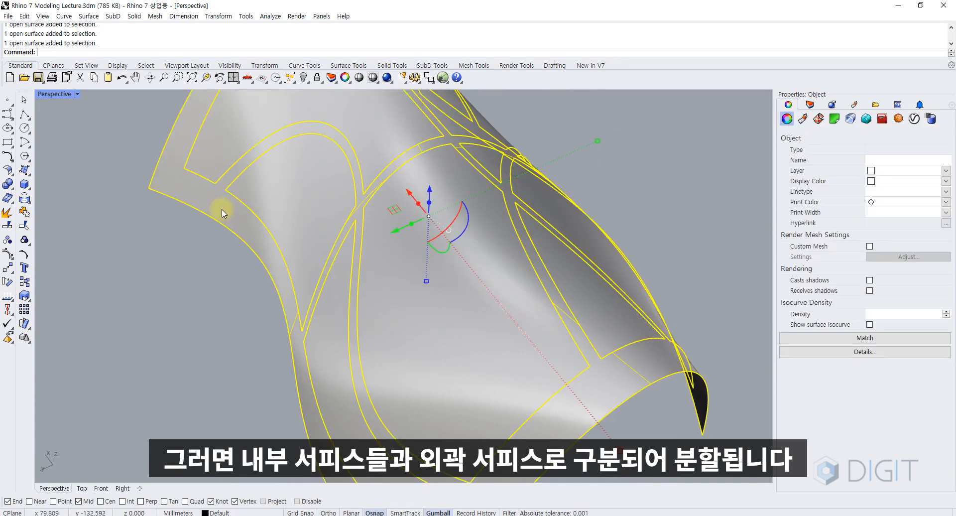
{"action": "scroll", "coordinate": [222, 213], "scroll_direction": "down", "scroll_amount": 5}
{"action": "right_click_drag", "start_coordinate": [224, 214], "coordinate": [460, 294]}
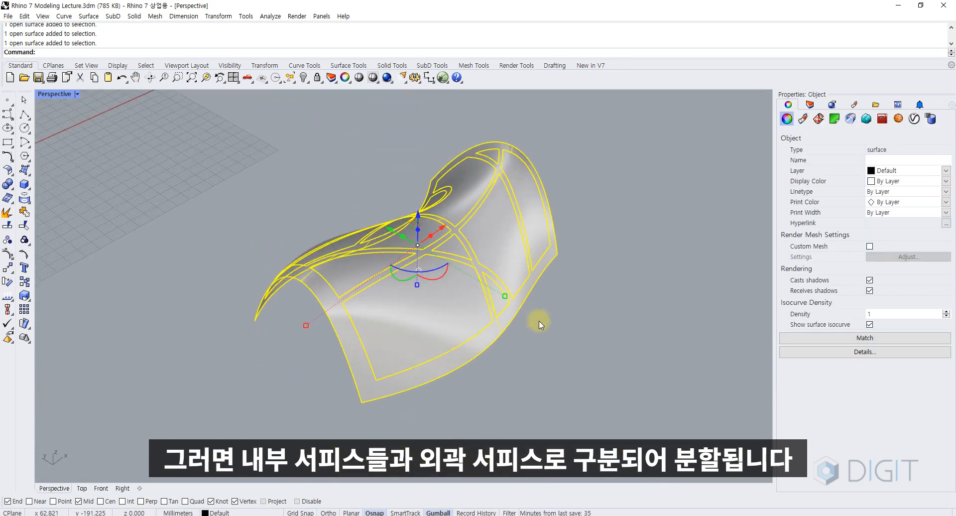
{"action": "right_click_drag", "start_coordinate": [528, 339], "coordinate": [507, 343]}
{"action": "left_click", "coordinate": [521, 361]}
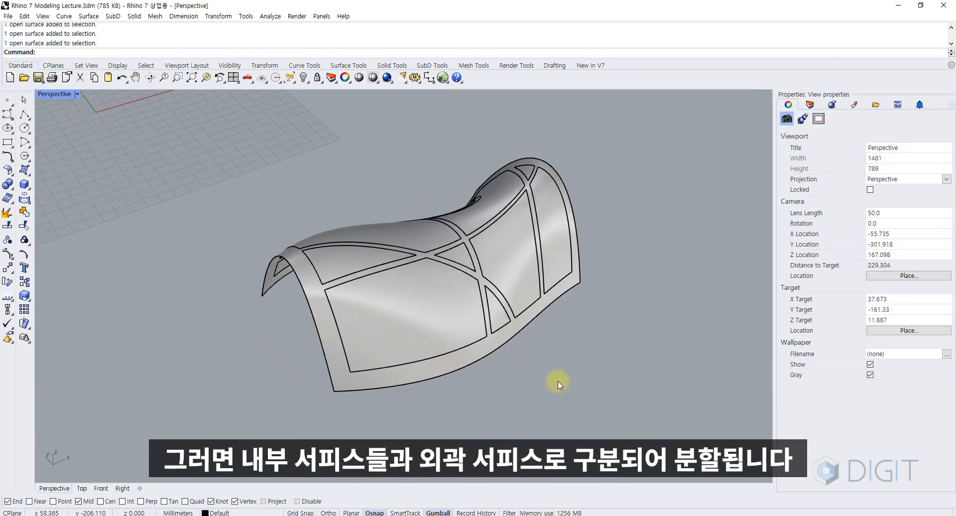
Group the 11 inner panel surfaces, leaving out the outer frame surface.
{"action": "right_click_drag", "start_coordinate": [458, 282], "coordinate": [341, 293]}
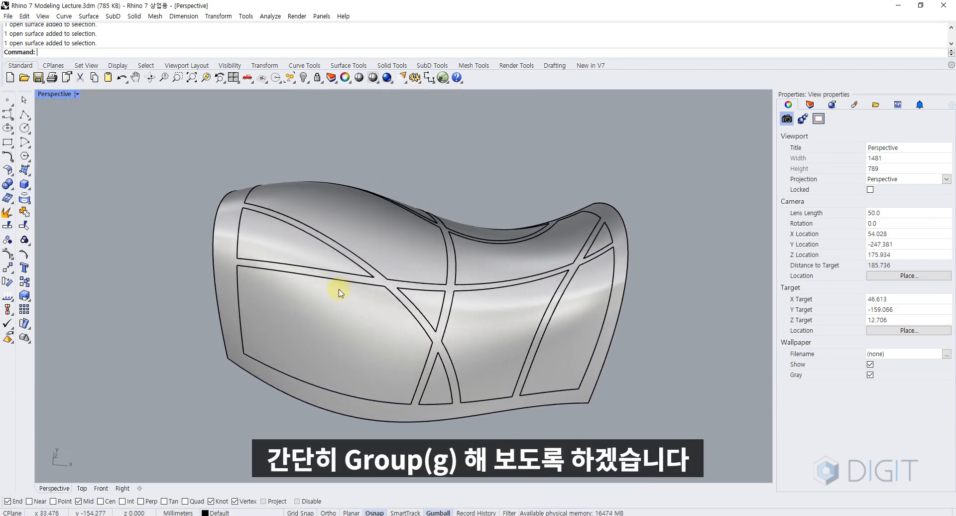
{"action": "left_click", "coordinate": [269, 238]}
{"action": "left_click", "coordinate": [329, 325], "text": "shift"}
{"action": "left_click", "coordinate": [426, 267], "text": "shift"}
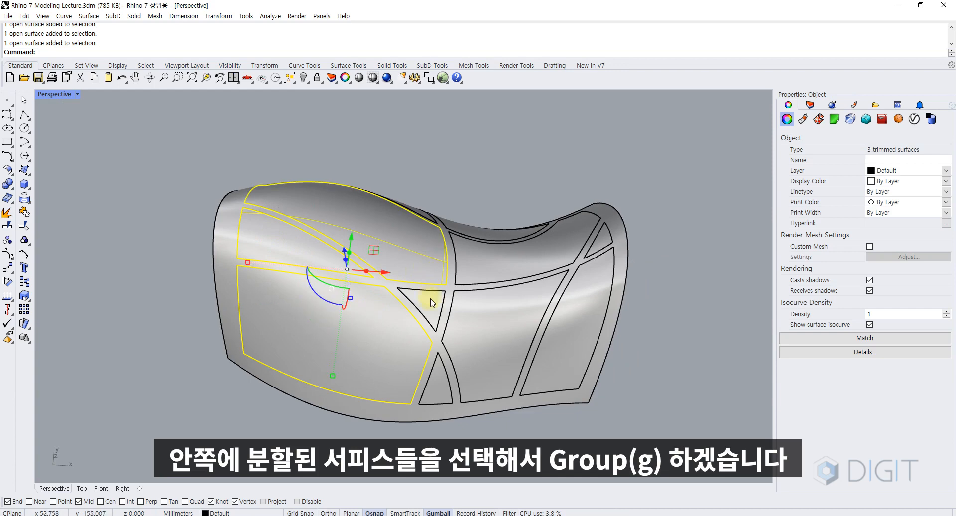
{"action": "left_click", "coordinate": [435, 392], "text": "shift"}
{"action": "left_click", "coordinate": [486, 345], "text": "shift"}
{"action": "left_click", "coordinate": [564, 348], "text": "shift"}
{"action": "right_click_drag", "start_coordinate": [593, 327], "coordinate": [572, 308]}
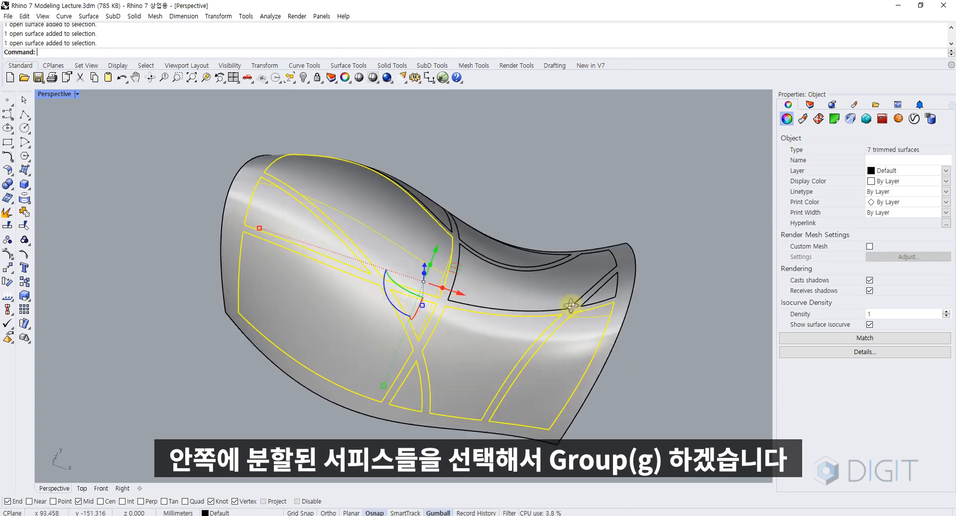
{"action": "scroll", "coordinate": [596, 305], "scroll_direction": "up", "scroll_amount": 8}
{"action": "left_click", "coordinate": [596, 306], "text": "shift"}
{"action": "left_click", "coordinate": [531, 269], "text": "shift"}
{"action": "right_click_drag", "start_coordinate": [529, 270], "coordinate": [391, 271]}
{"action": "left_click", "coordinate": [498, 242], "text": "shift"}
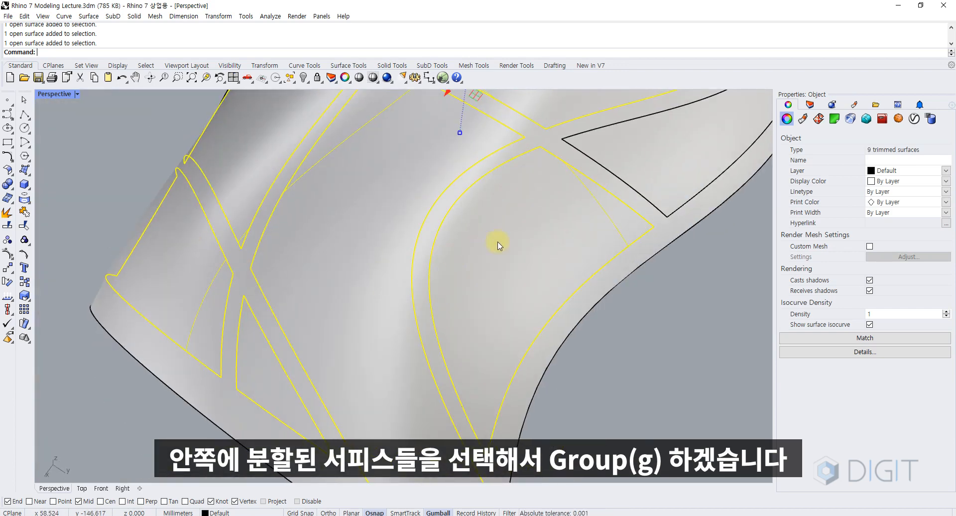
{"action": "scroll", "coordinate": [498, 242], "scroll_direction": "down", "scroll_amount": 2}
{"action": "left_click", "coordinate": [601, 211], "text": "shift"}
{"action": "right_click_drag", "start_coordinate": [626, 192], "coordinate": [520, 218]}
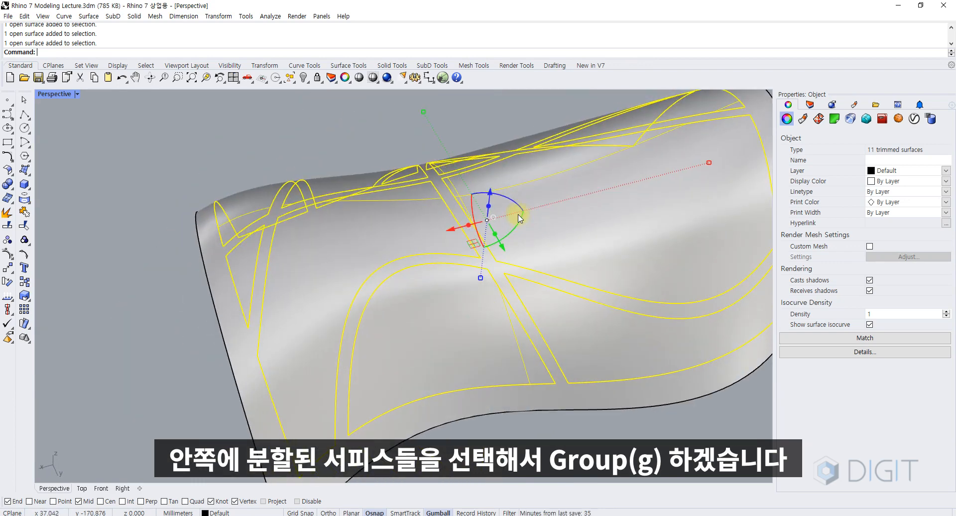
{"action": "scroll", "coordinate": [523, 244], "scroll_direction": "down", "scroll_amount": 2}
{"action": "type", "text": "g"}
{"action": "key", "text": "Return"}
{"action": "key", "text": "Escape"}
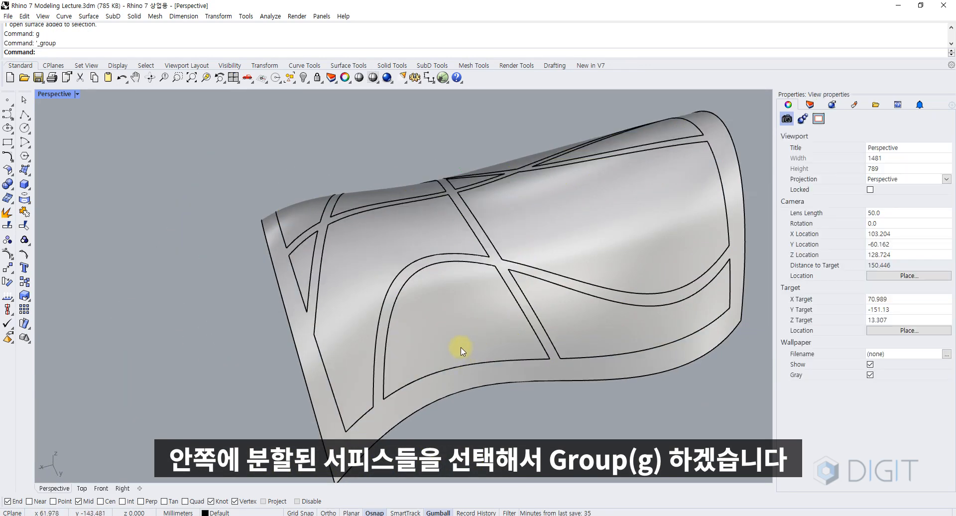
Create a new Glass material and assign it to the grouped inner panels.
{"action": "left_click", "coordinate": [460, 337]}
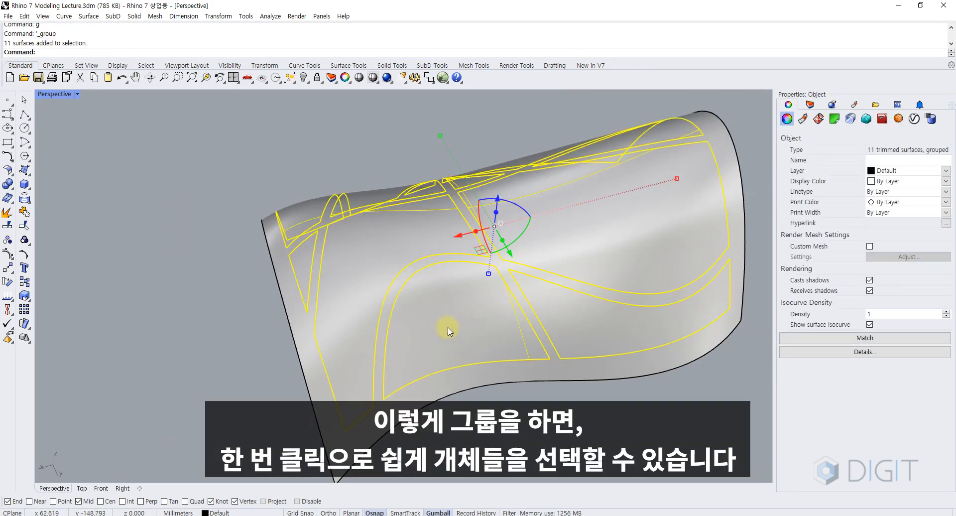
{"action": "key", "text": "Escape"}
{"action": "left_click", "coordinate": [479, 367]}
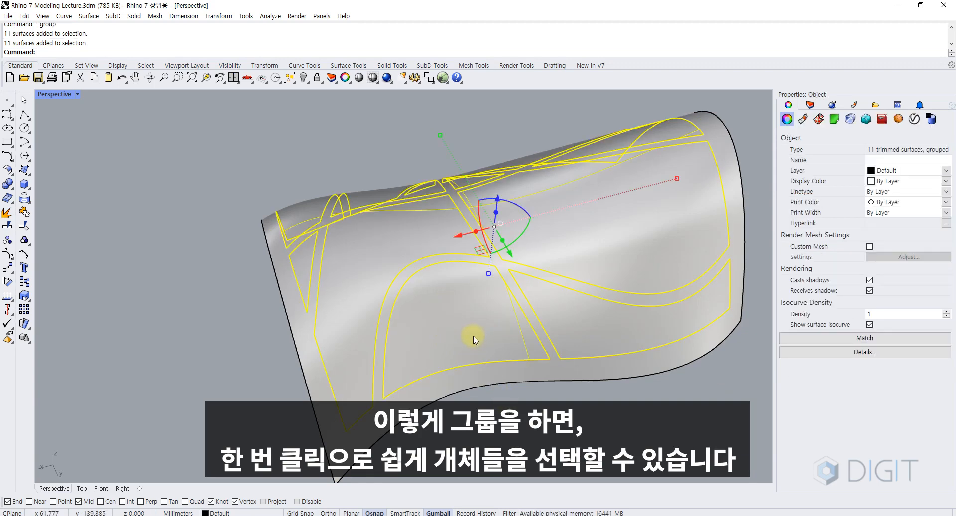
{"action": "left_click", "coordinate": [851, 108]}
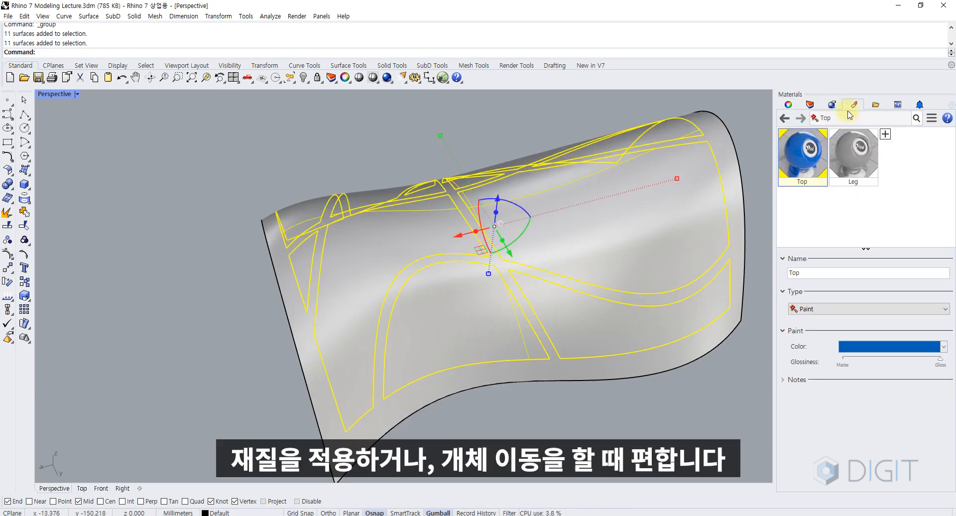
{"action": "left_click", "coordinate": [885, 134]}
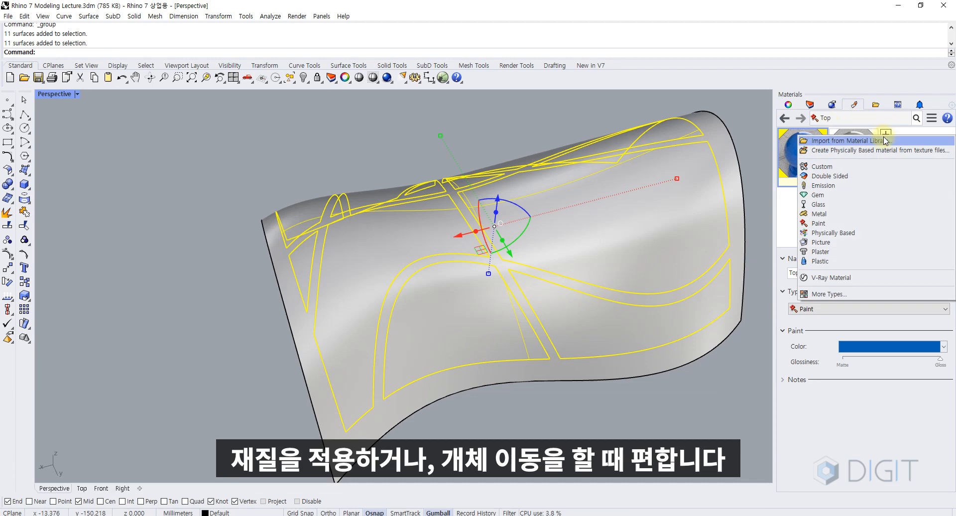
{"action": "left_click", "coordinate": [860, 206]}
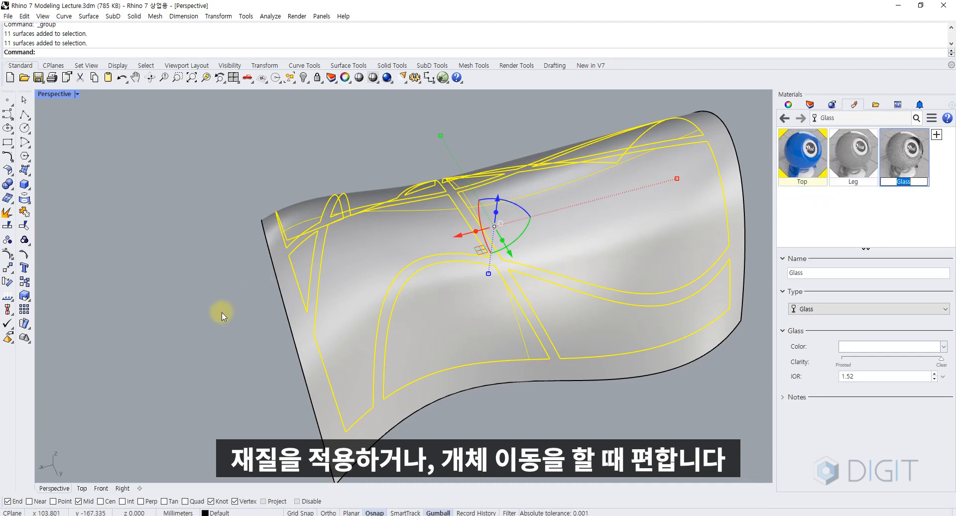
{"action": "right_click", "coordinate": [902, 139]}
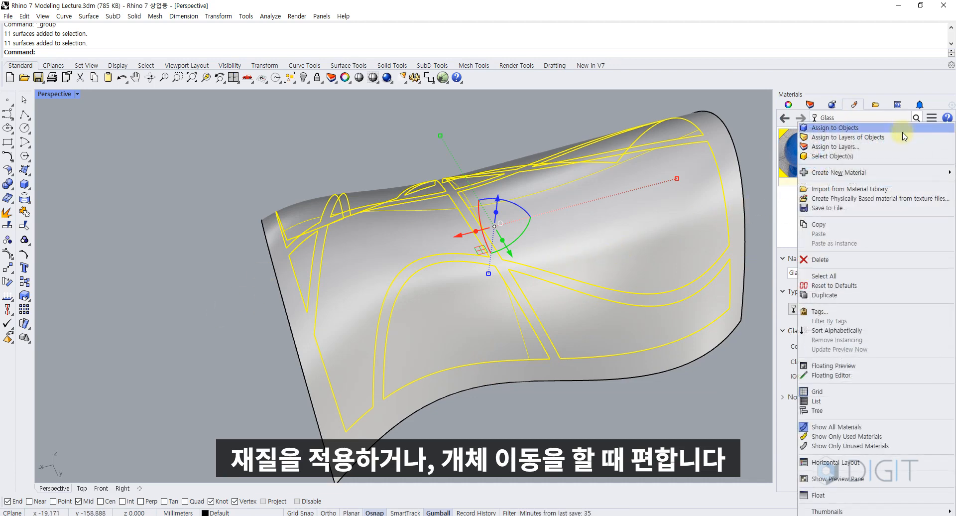
{"action": "left_click", "coordinate": [892, 136]}
{"action": "left_click", "coordinate": [570, 427]}
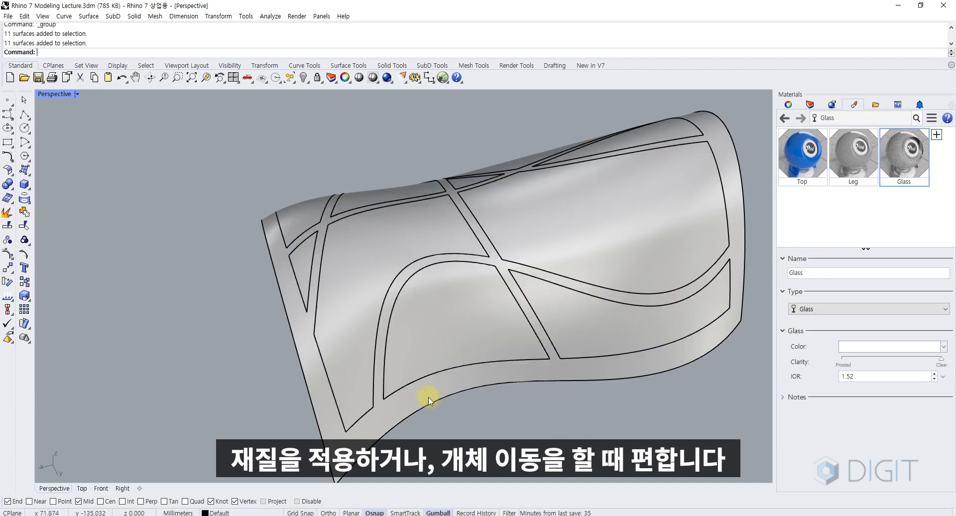
Switch the Perspective viewport to Rendered display and inspect the glass panels.
{"action": "right_click_drag", "start_coordinate": [428, 397], "coordinate": [453, 378]}
{"action": "type", "text": "R"}
{"action": "key", "text": "Return"}
{"action": "right_click_drag", "start_coordinate": [386, 272], "coordinate": [432, 279]}
{"action": "scroll", "coordinate": [360, 302], "scroll_direction": "up", "scroll_amount": 3}
{"action": "left_click", "coordinate": [332, 321]}
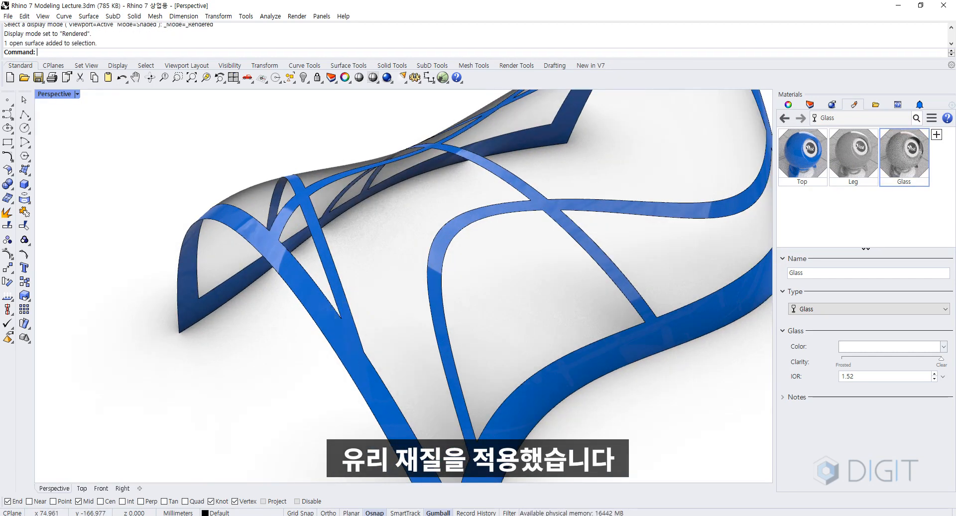
{"action": "scroll", "coordinate": [332, 321], "scroll_direction": "down", "scroll_amount": 4}
{"action": "right_click_drag", "start_coordinate": [333, 322], "coordinate": [331, 306]}
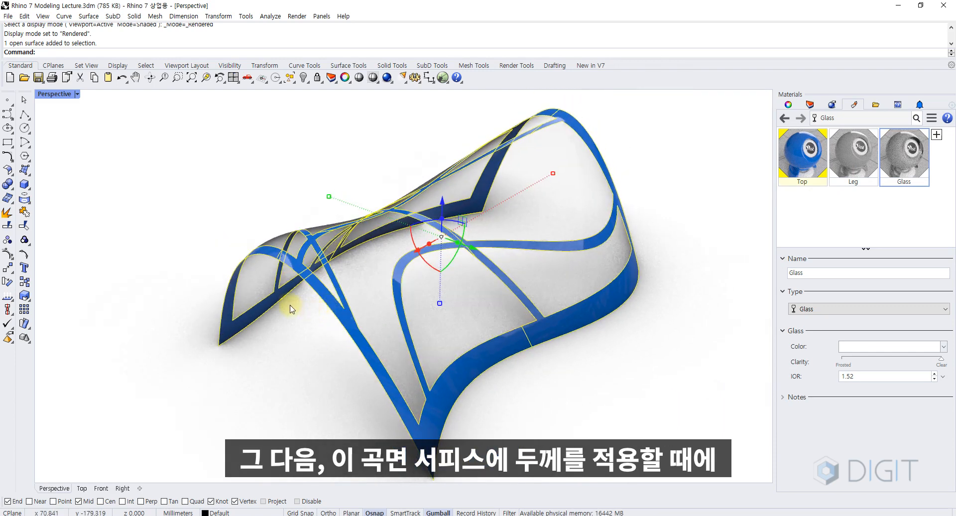
{"action": "scroll", "coordinate": [247, 254], "scroll_direction": "up", "scroll_amount": 3}
{"action": "right_click_drag", "start_coordinate": [247, 253], "coordinate": [290, 287], "text": "shift"}
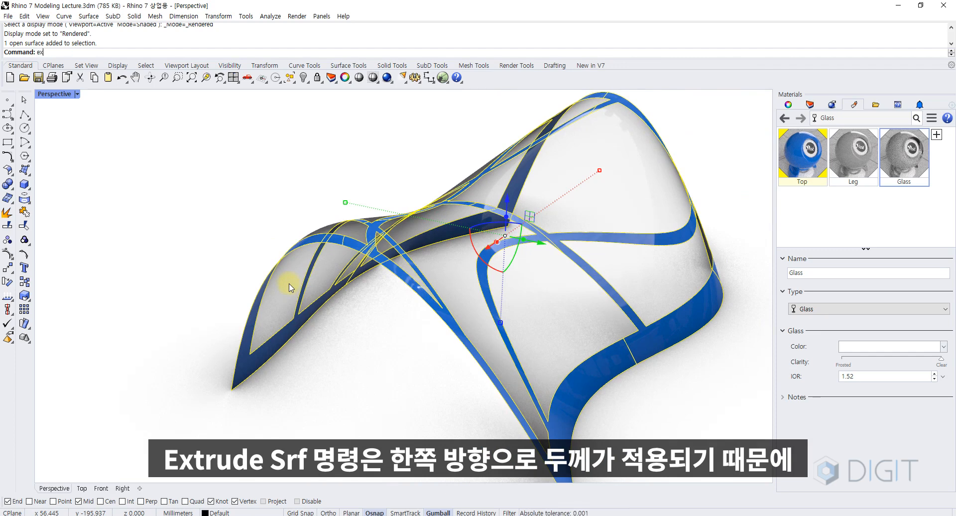
{"action": "type", "text": "t"}
{"action": "type", "text": "rudesrf"}
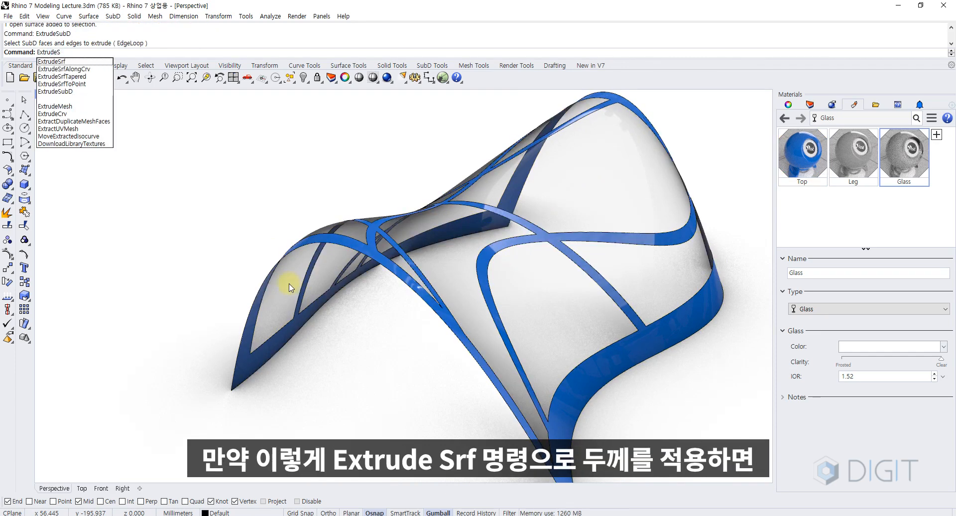
{"action": "key", "text": "Return"}
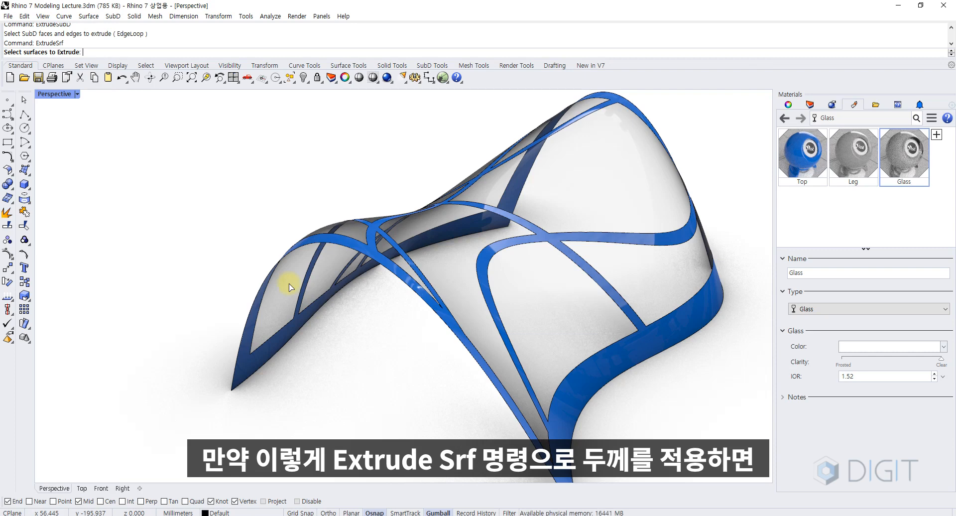
{"action": "left_click", "coordinate": [571, 431]}
{"action": "key", "text": "Return"}
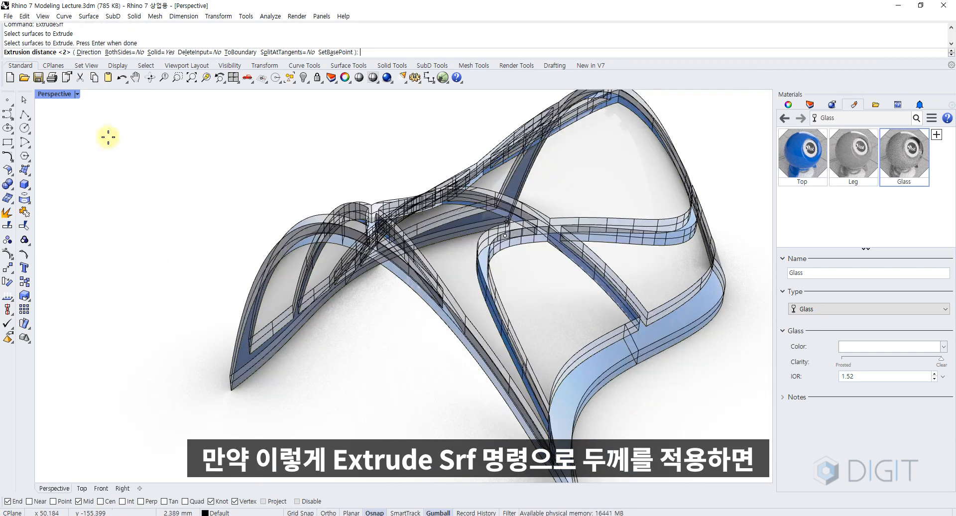
{"action": "left_click", "coordinate": [89, 52]}
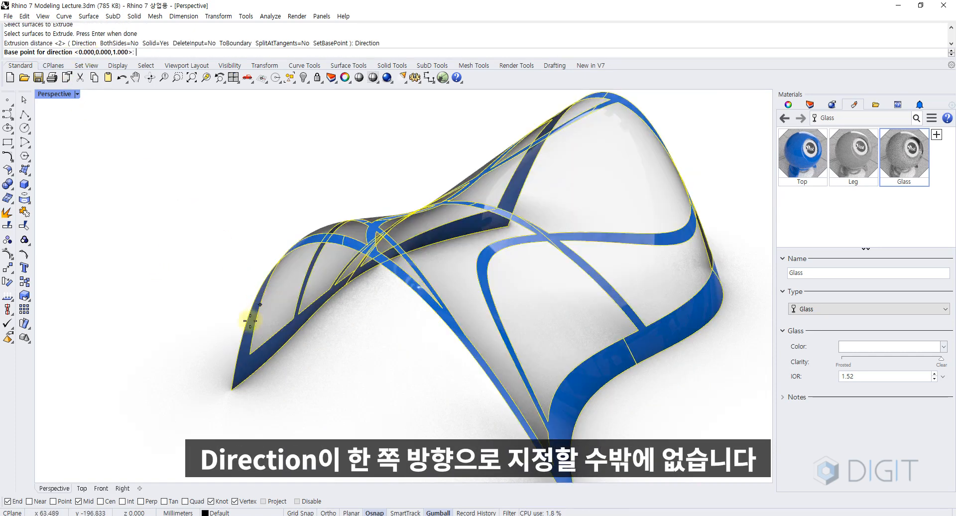
{"action": "key", "text": "Escape"}
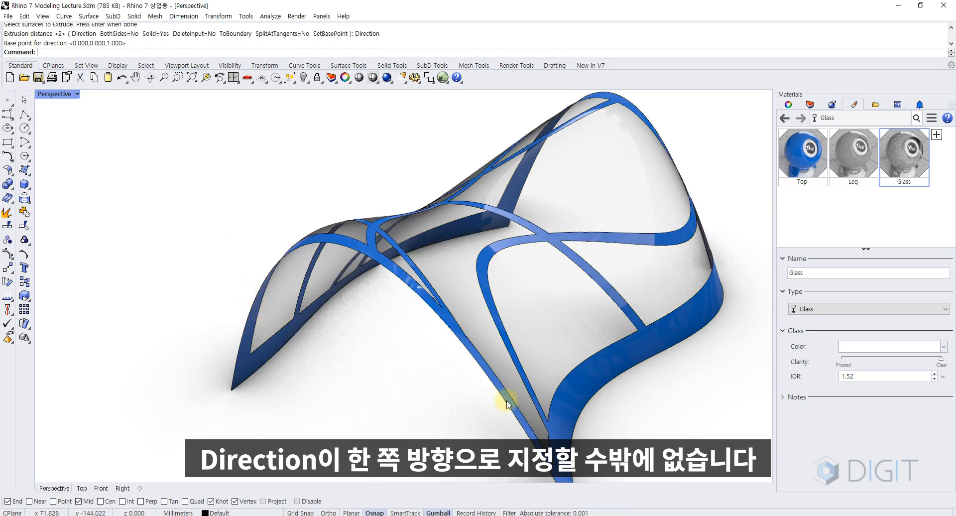
Set up a surface offset of the pavilion's outer frame surface with the Solid option set to Yes.
{"action": "mouse_move", "coordinate": [491, 390]}
{"action": "right_mouse_down"}
{"action": "mouse_move", "coordinate": [472, 394]}
{"action": "mouse_move", "coordinate": [497, 391]}
{"action": "right_mouse_up"}
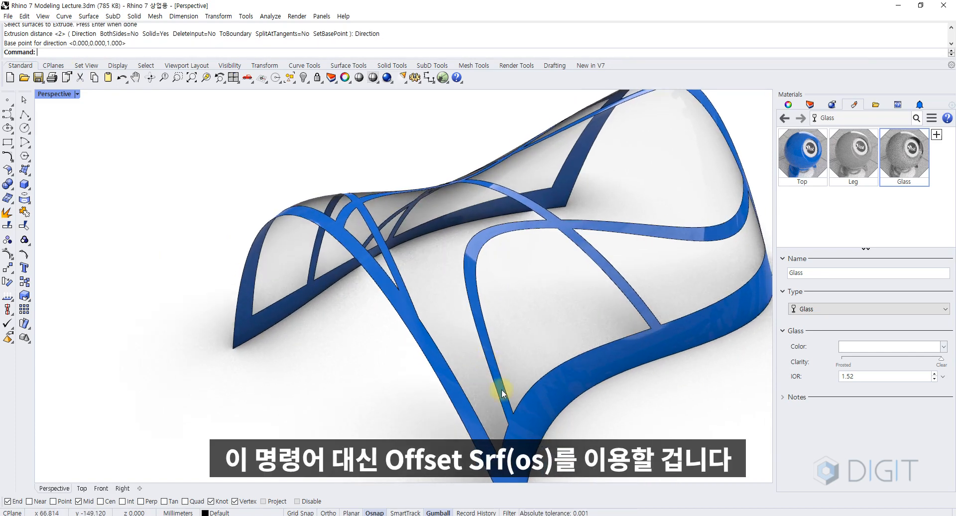
{"action": "type", "text": "os"}
{"action": "key", "text": "Return"}
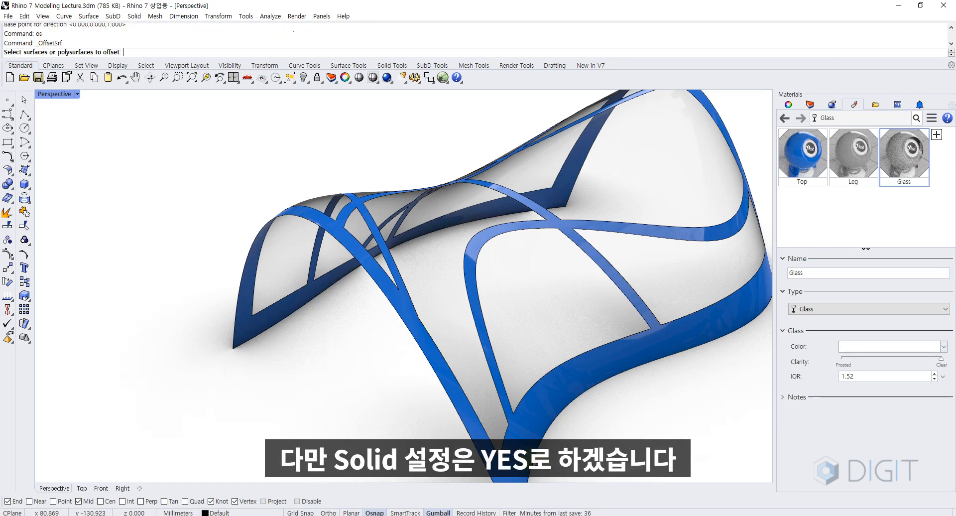
{"action": "left_click", "coordinate": [520, 441]}
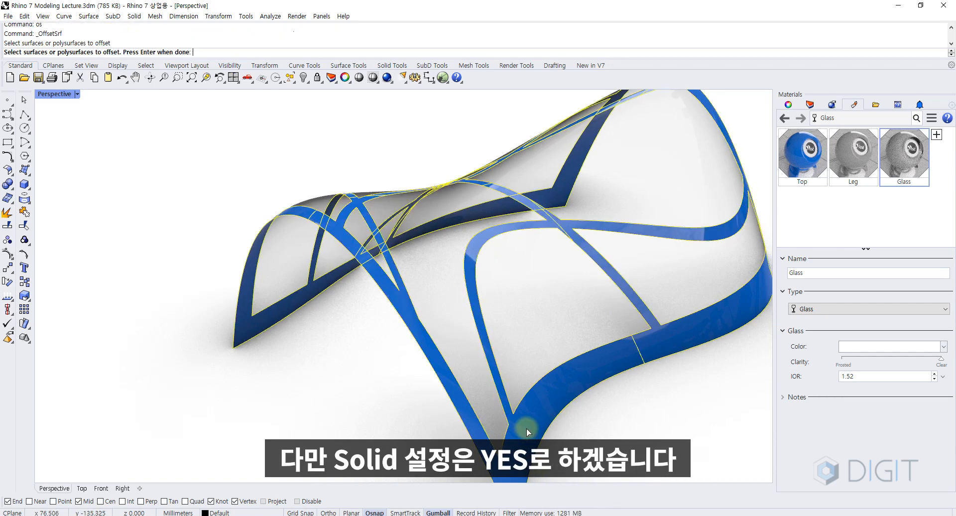
{"action": "key", "text": "Return"}
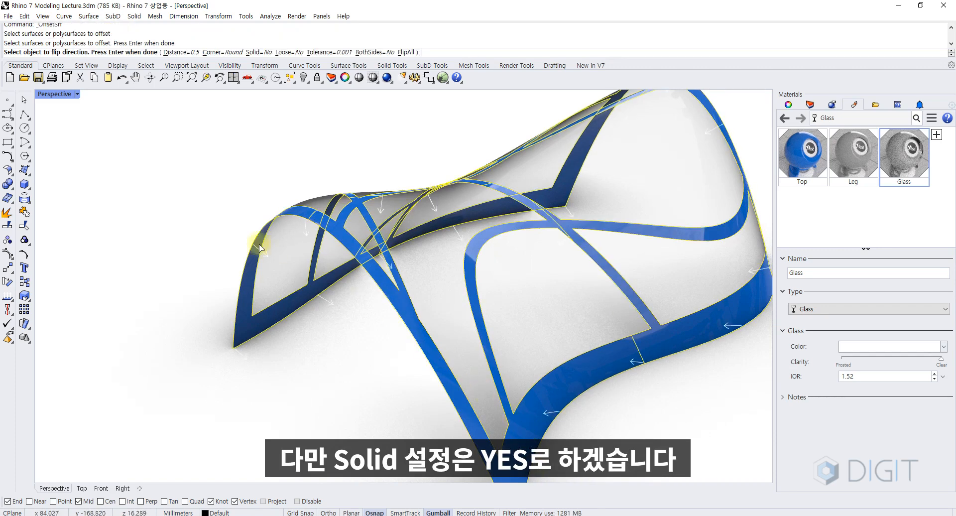
{"action": "left_click", "coordinate": [253, 53]}
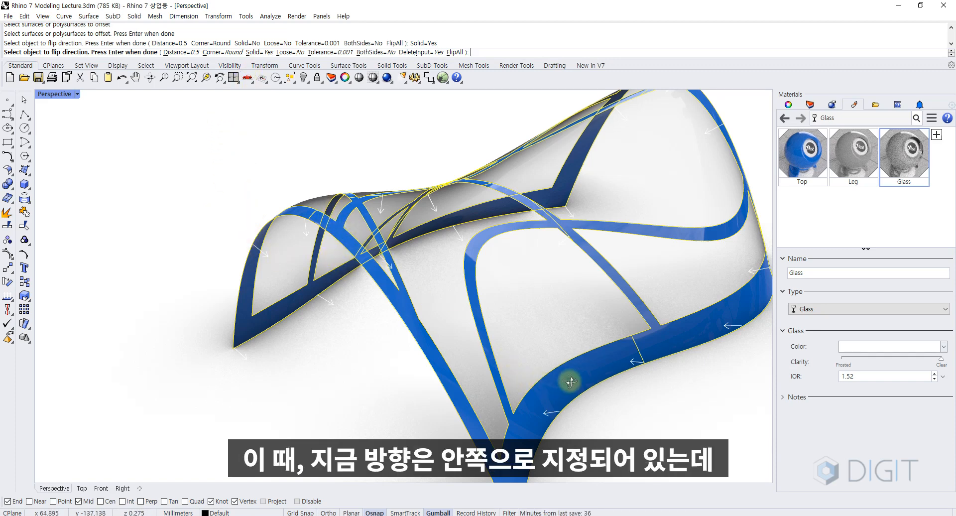
Flip all offset directions to the outside and thicken the frame with an offset distance of 1 mm.
{"action": "mouse_move", "coordinate": [570, 381]}
{"action": "right_mouse_down"}
{"action": "mouse_move", "coordinate": [616, 352]}
{"action": "mouse_move", "coordinate": [577, 369]}
{"action": "right_mouse_up"}
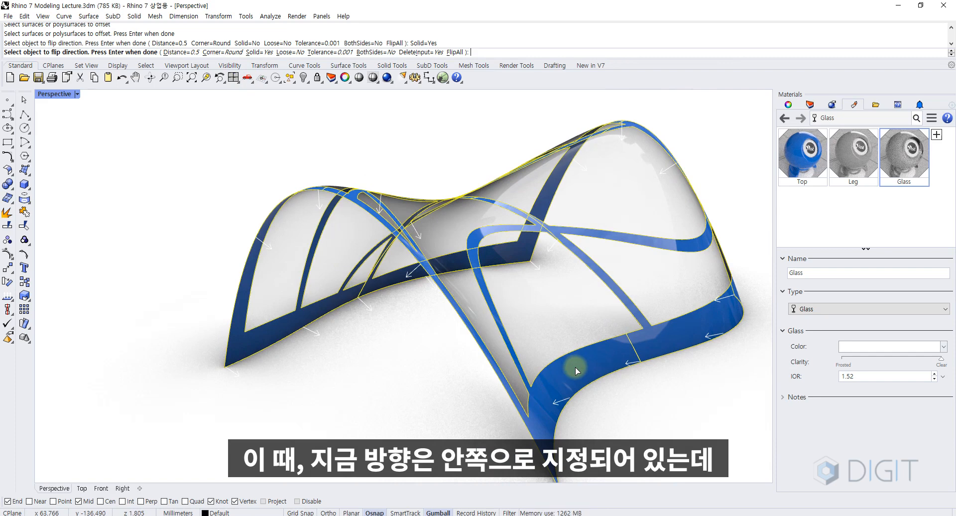
{"action": "type", "text": "f"}
{"action": "key", "text": "Return"}
{"action": "type", "text": "f"}
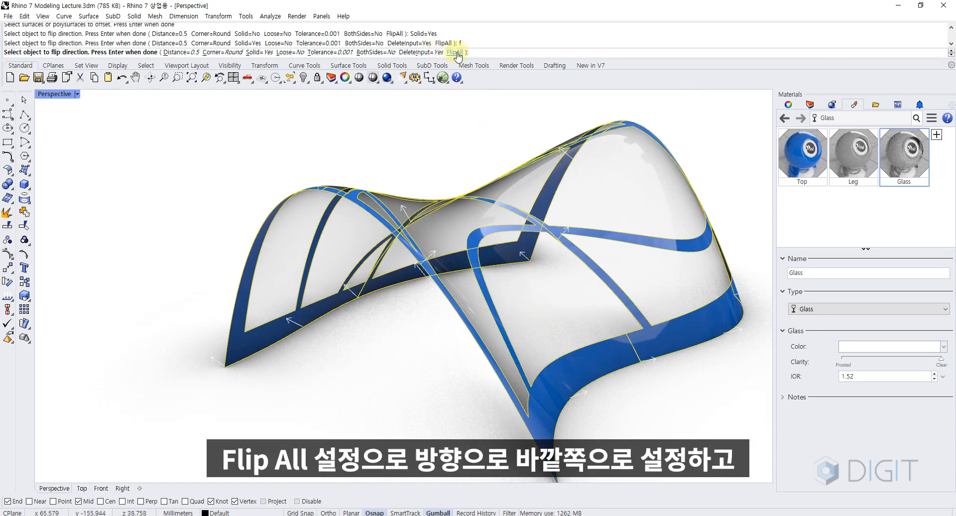
{"action": "left_click", "coordinate": [456, 52]}
{"action": "left_click", "coordinate": [456, 53]}
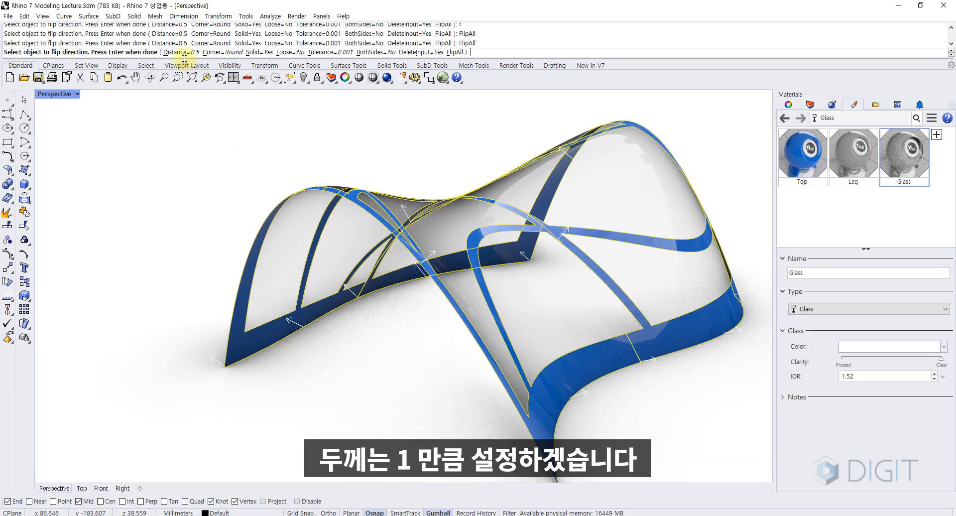
{"action": "left_click", "coordinate": [172, 52]}
{"action": "type", "text": "1"}
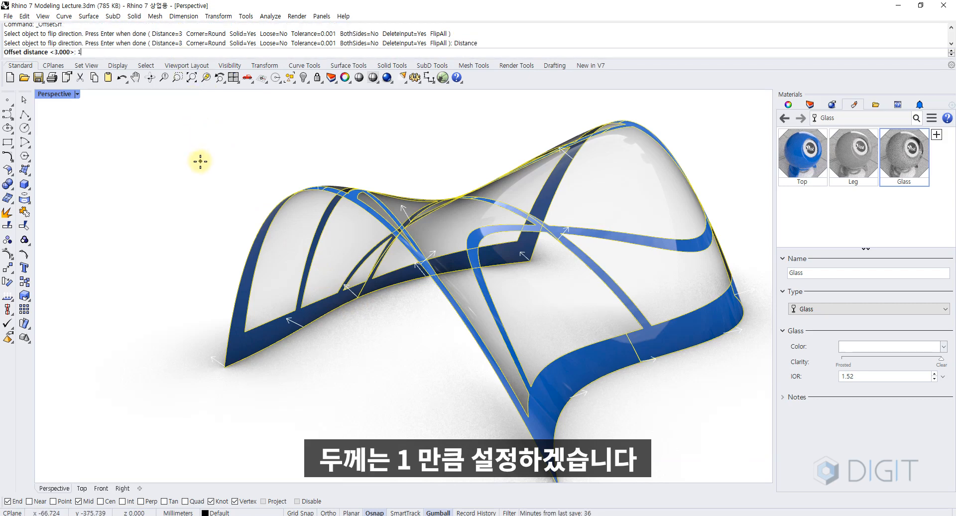
{"action": "key", "text": "Return"}
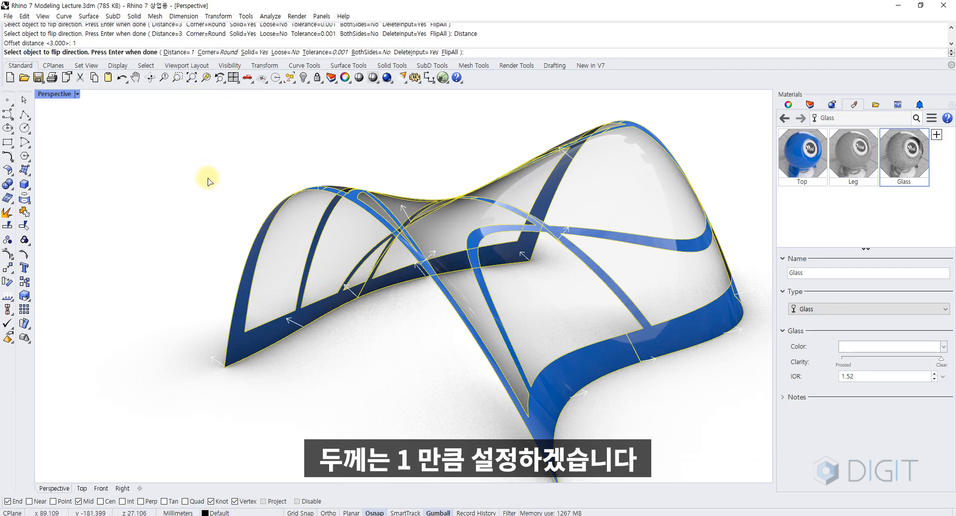
{"action": "key", "text": "Return"}
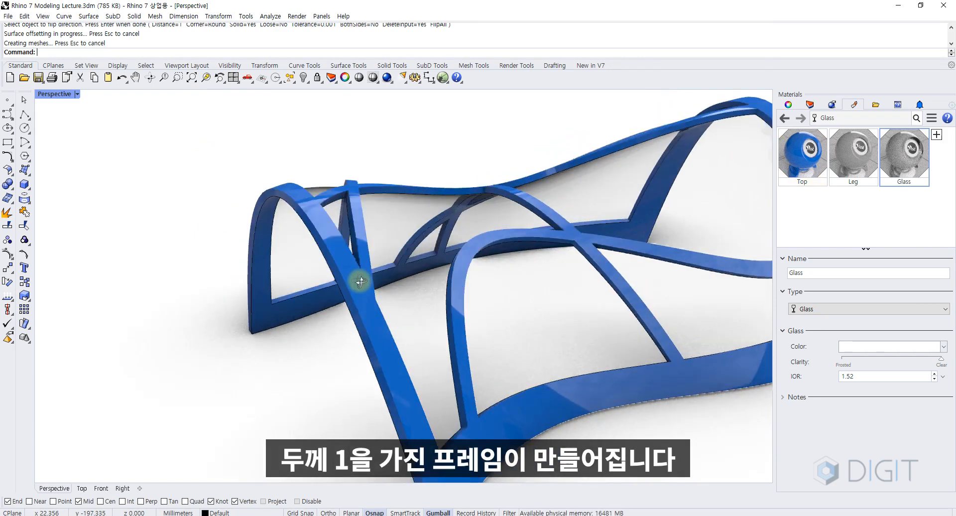
Inspect the thickened frame with its glass panels and check the environment settings for reflections and skylight.
{"action": "right_click_drag", "start_coordinate": [361, 282], "coordinate": [409, 290]}
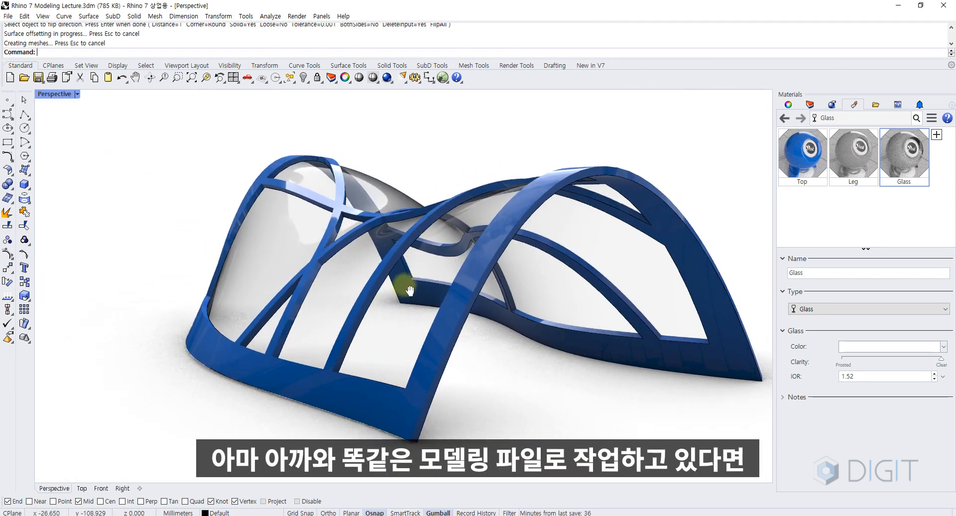
{"action": "left_click", "coordinate": [223, 245]}
{"action": "left_click", "coordinate": [203, 212]}
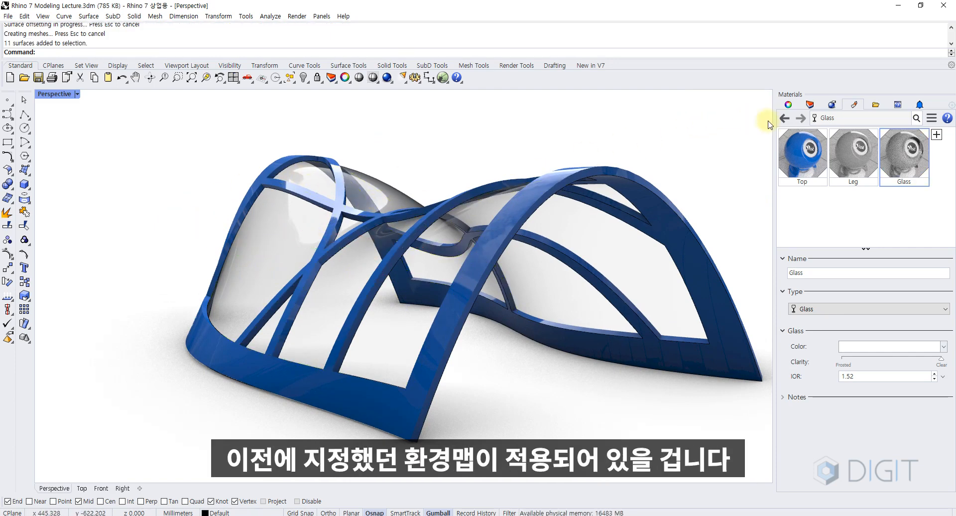
{"action": "left_click", "coordinate": [832, 105]}
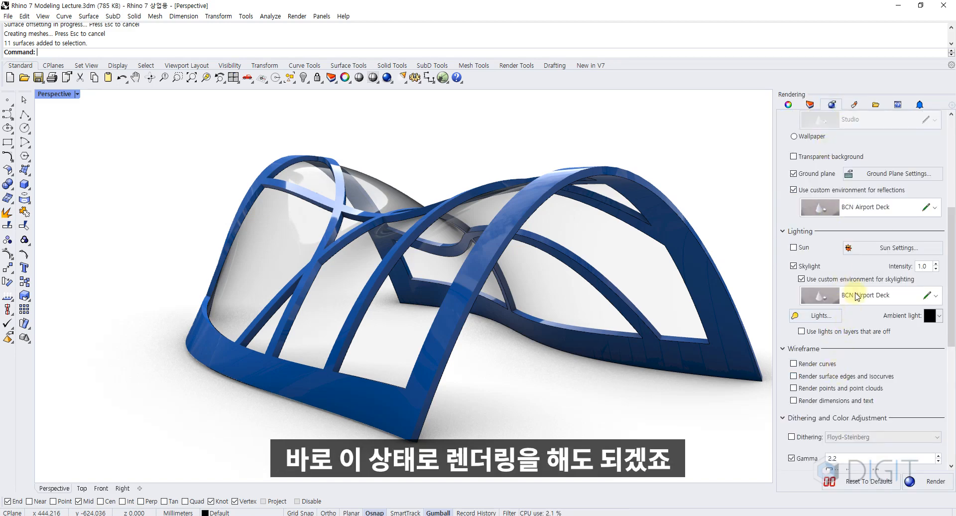
{"action": "left_click", "coordinate": [789, 104]}
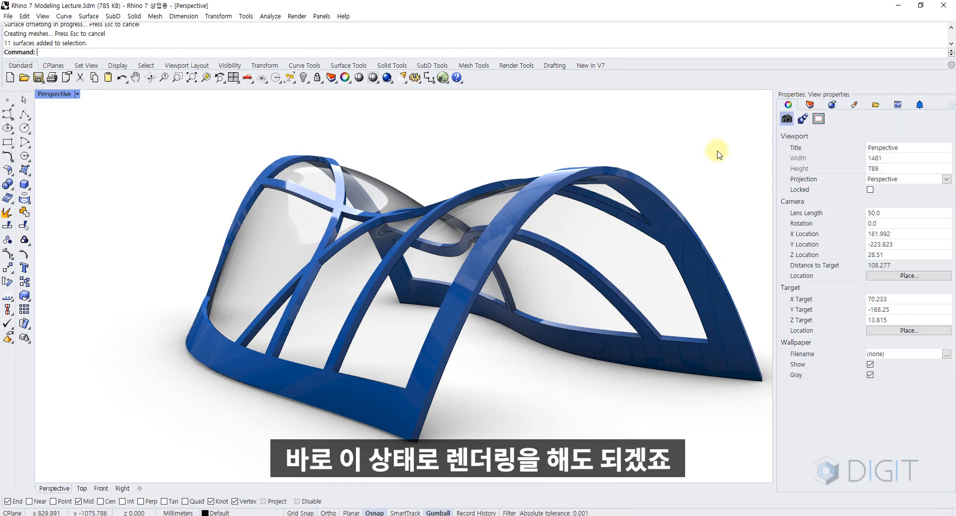
Show all hidden objects in the model again.
{"action": "right_click_drag", "start_coordinate": [717, 151], "coordinate": [249, 328]}
{"action": "key", "text": "Return"}
{"action": "type", "text": "'"}
{"action": "scroll", "coordinate": [455, 304], "scroll_direction": "down", "scroll_amount": 6}
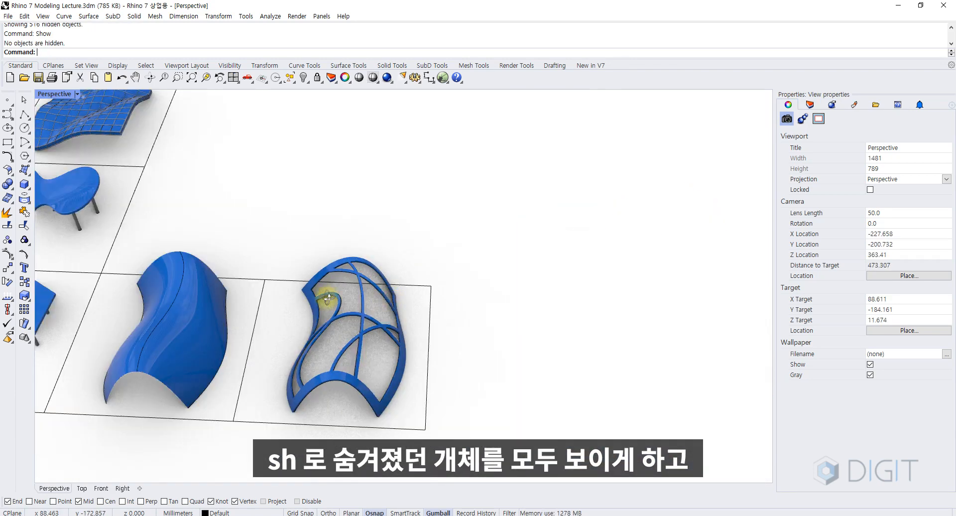
Compare the base shell and the framed pavilion in Shaded display, and return the Perspective viewport to Rendered display.
{"action": "mouse_move", "coordinate": [368, 291]}
{"action": "right_mouse_down"}
{"action": "mouse_move", "coordinate": [318, 283]}
{"action": "mouse_move", "coordinate": [426, 327]}
{"action": "right_mouse_up"}
{"action": "key", "text": "ctrl+alt+s"}
{"action": "scroll", "coordinate": [409, 366], "scroll_direction": "up", "scroll_amount": 4}
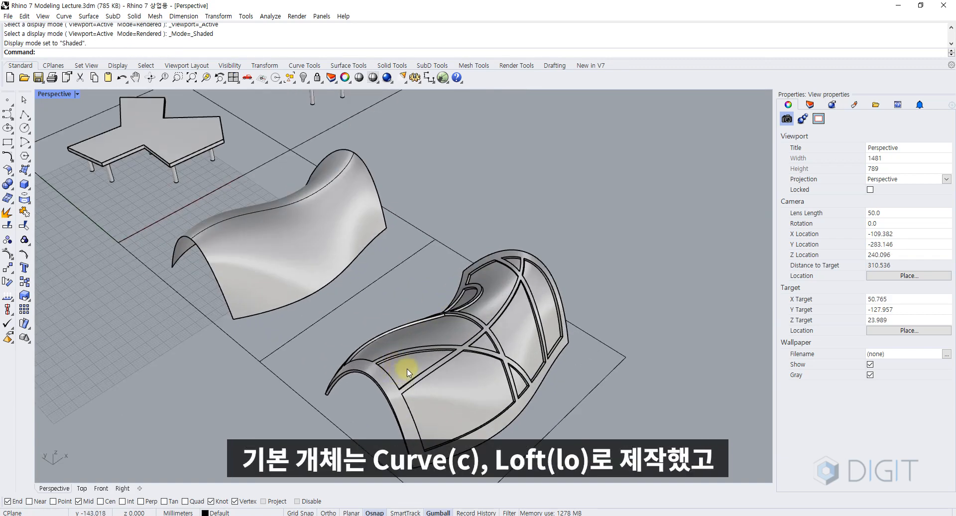
{"action": "left_click", "coordinate": [409, 365]}
{"action": "right_click_drag", "start_coordinate": [376, 394], "coordinate": [378, 420]}
{"action": "left_click", "coordinate": [404, 393]}
{"action": "key", "text": "ctrl+alt+s"}
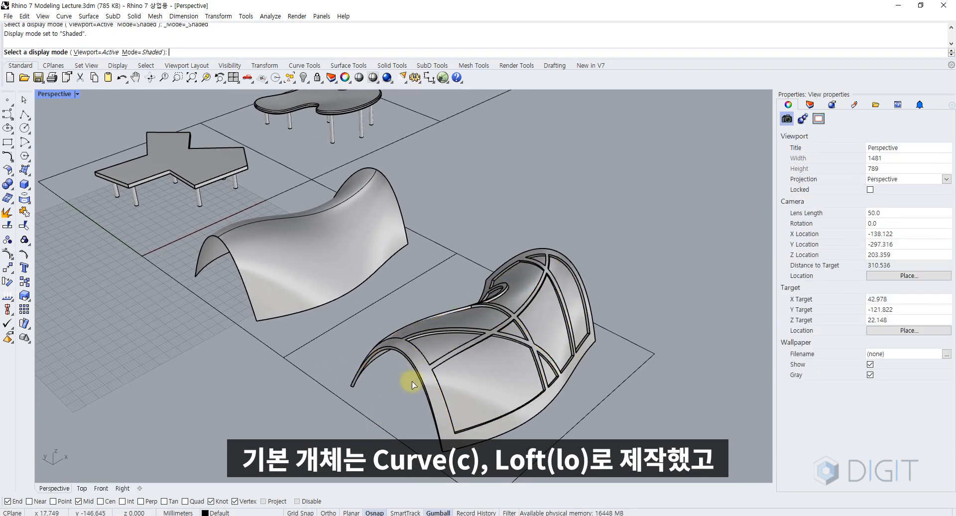
{"action": "right_click_drag", "start_coordinate": [410, 384], "coordinate": [463, 368]}
{"action": "scroll", "coordinate": [463, 368], "scroll_direction": "up", "scroll_amount": 2}
{"action": "key", "text": "ctrl+alt+r"}
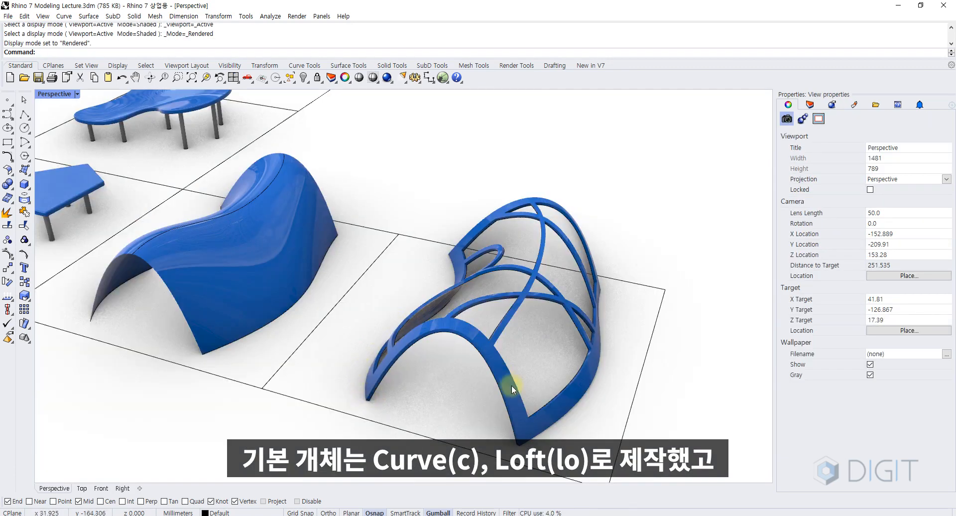
Examine the base lofted surface, the grouped glass panels and the solid frame by selecting each, and view the finished pavilion up close.
{"action": "left_click", "coordinate": [231, 270]}
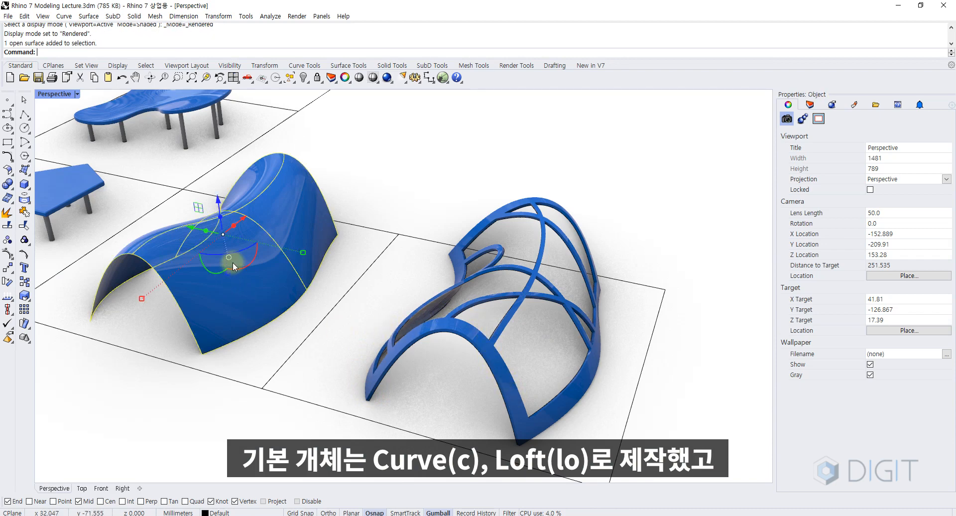
{"action": "left_click", "coordinate": [347, 230]}
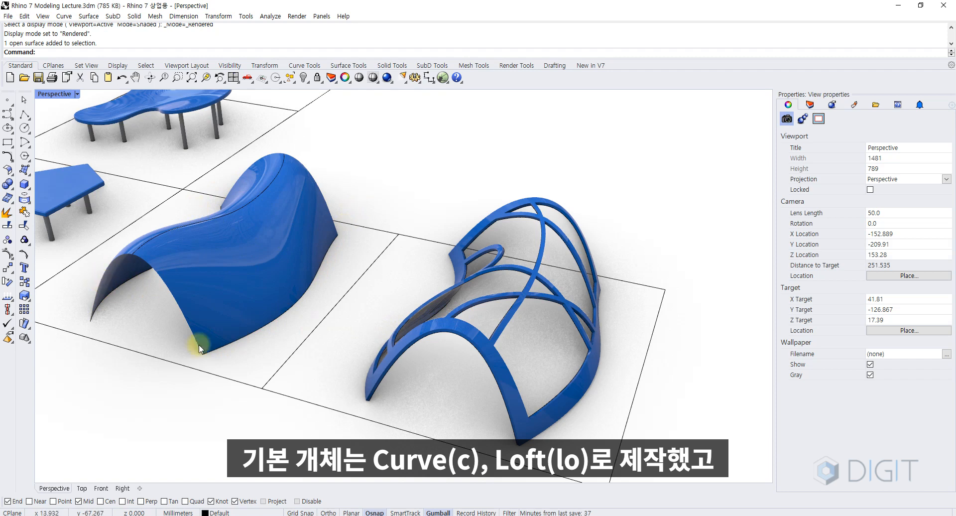
{"action": "left_click", "coordinate": [249, 242]}
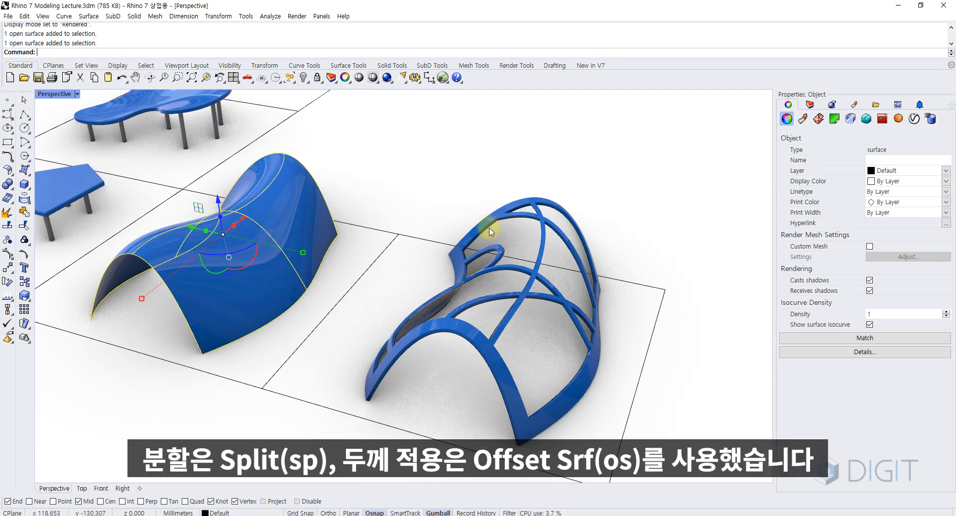
{"action": "left_click", "coordinate": [489, 228]}
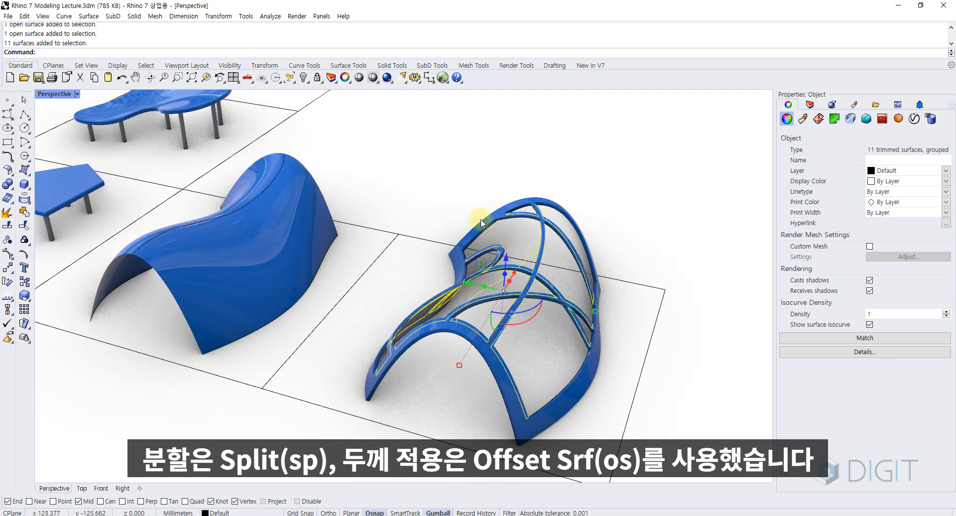
{"action": "left_click", "coordinate": [483, 222]}
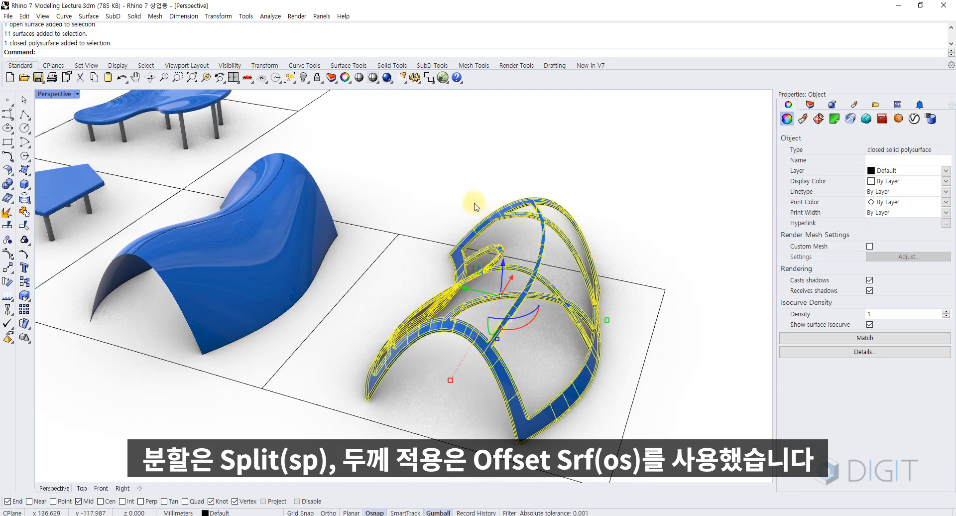
{"action": "key", "text": "Escape"}
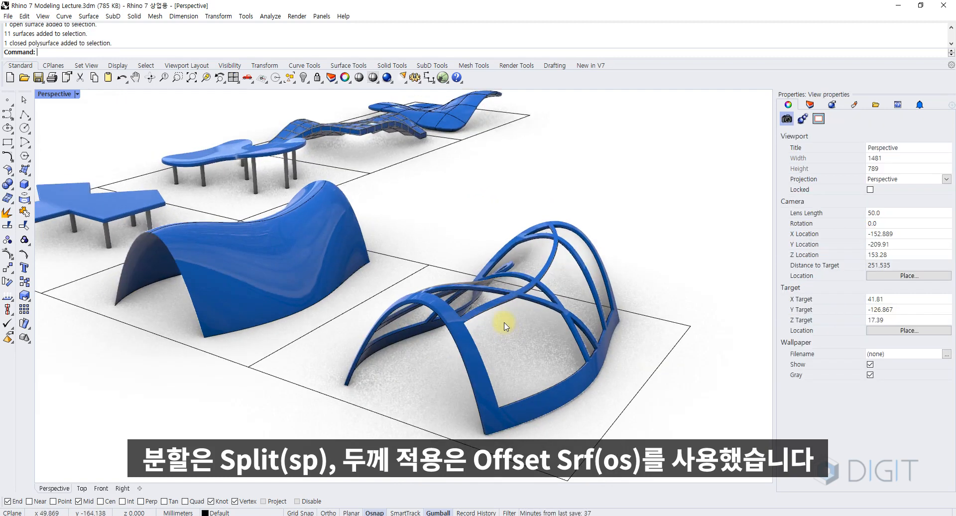
{"action": "scroll", "coordinate": [506, 325], "scroll_direction": "up", "scroll_amount": 5}
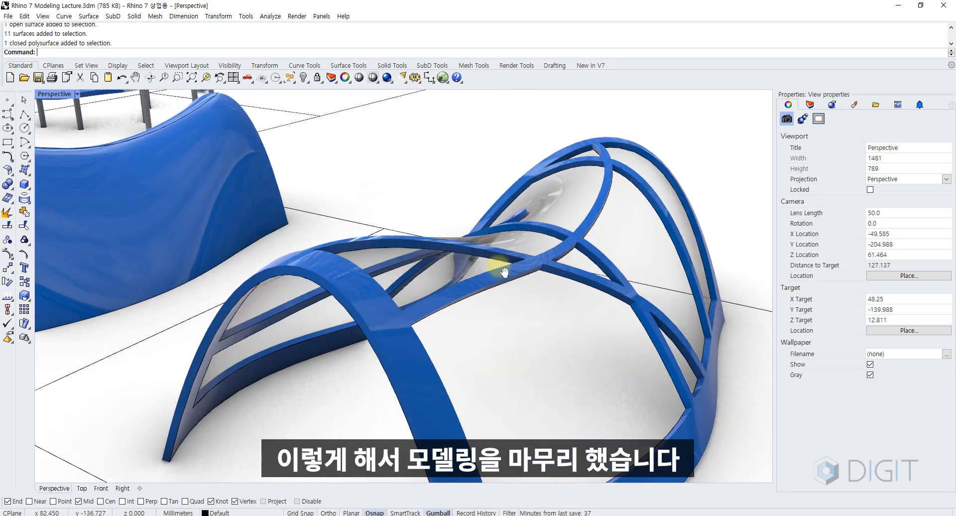